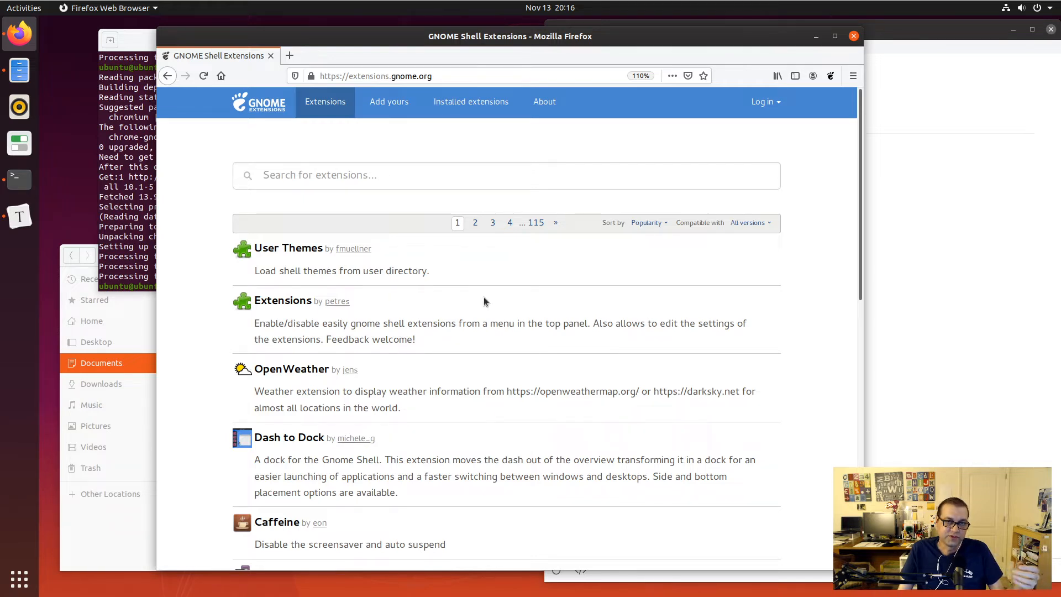
- Examine the most popular GNOME Shell extensions listed on the first page of the catalogue
scroll(484, 301, down, 1)
scroll(484, 301, up, 1)
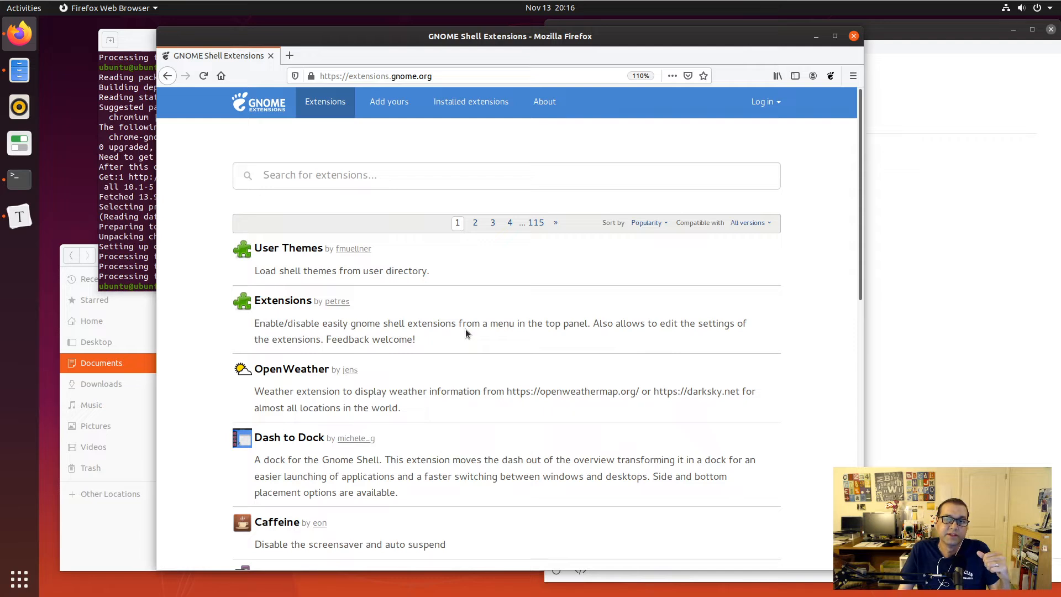
click(892, 304)
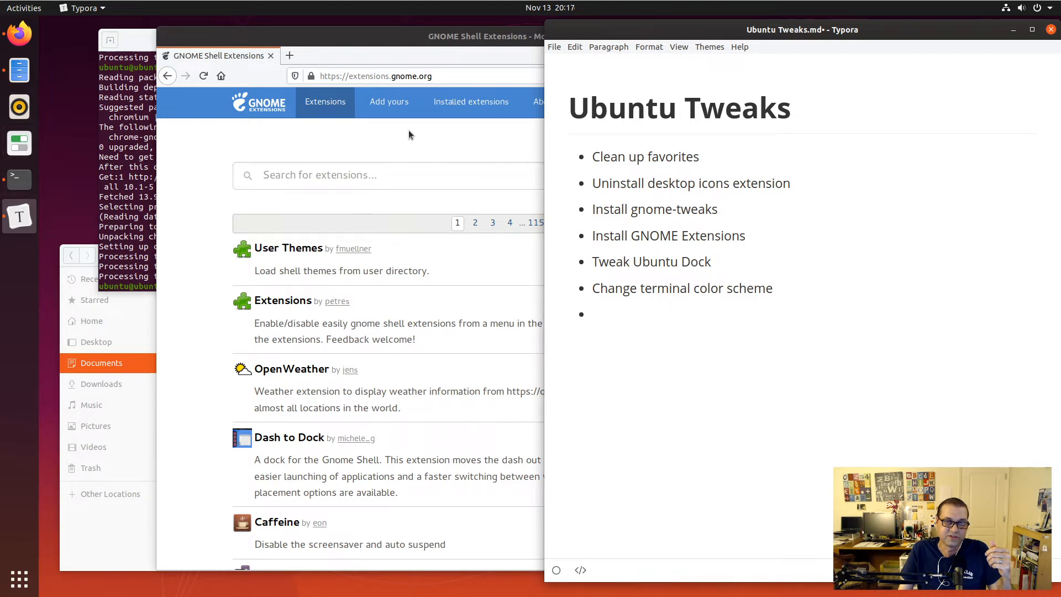
click(429, 136)
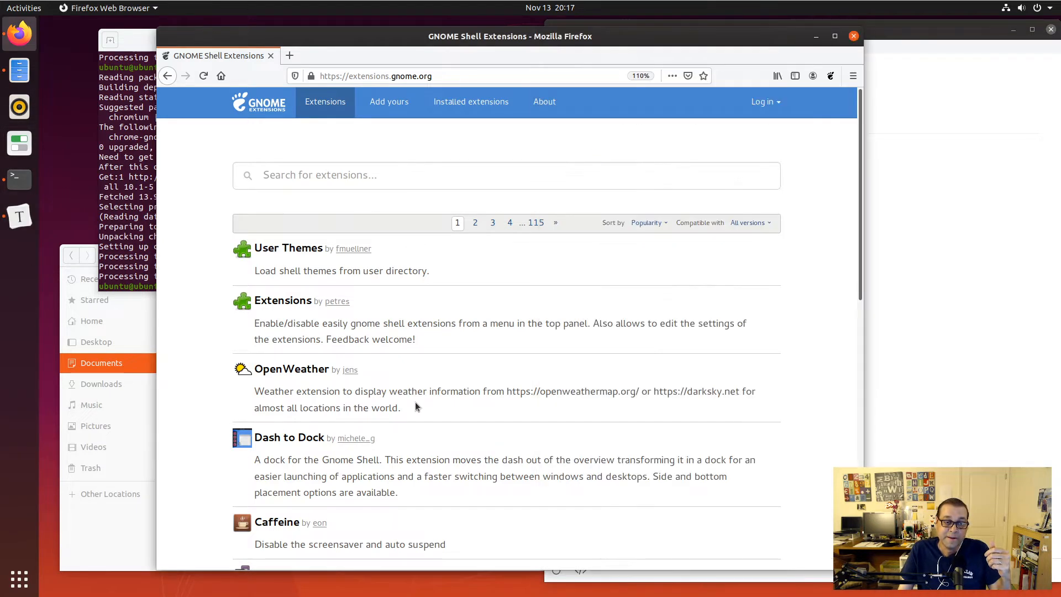
scroll(416, 407, down, 3)
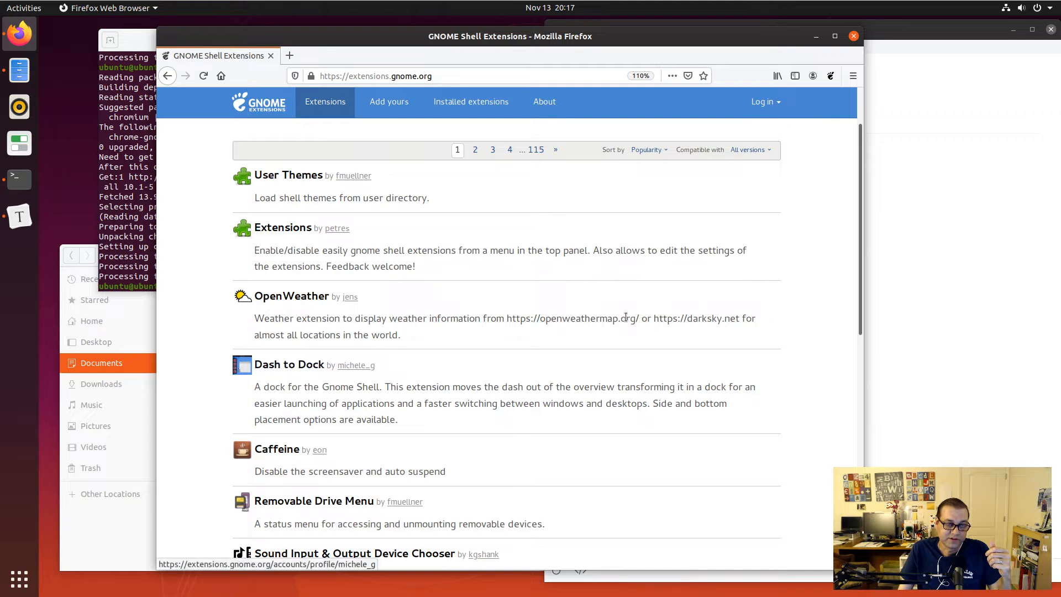
scroll(625, 290, down, 5)
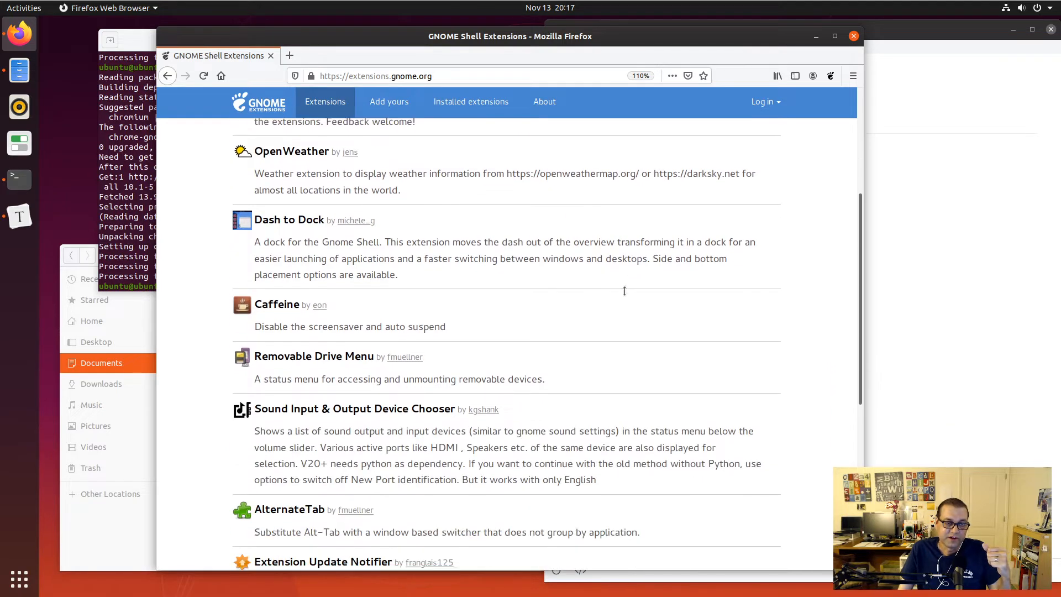
scroll(625, 290, down, 2)
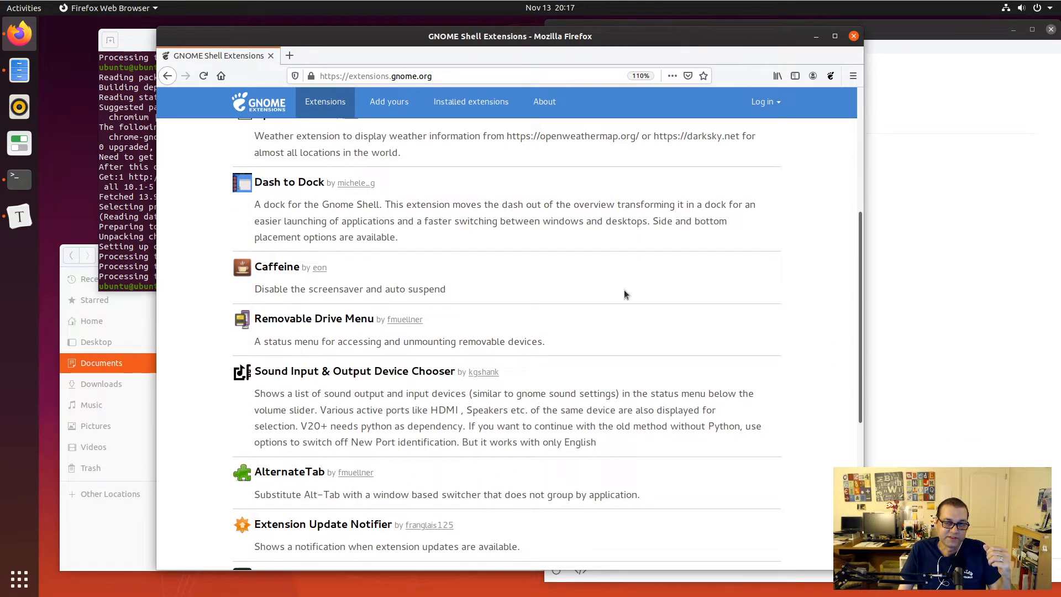
scroll(625, 294, down, 2)
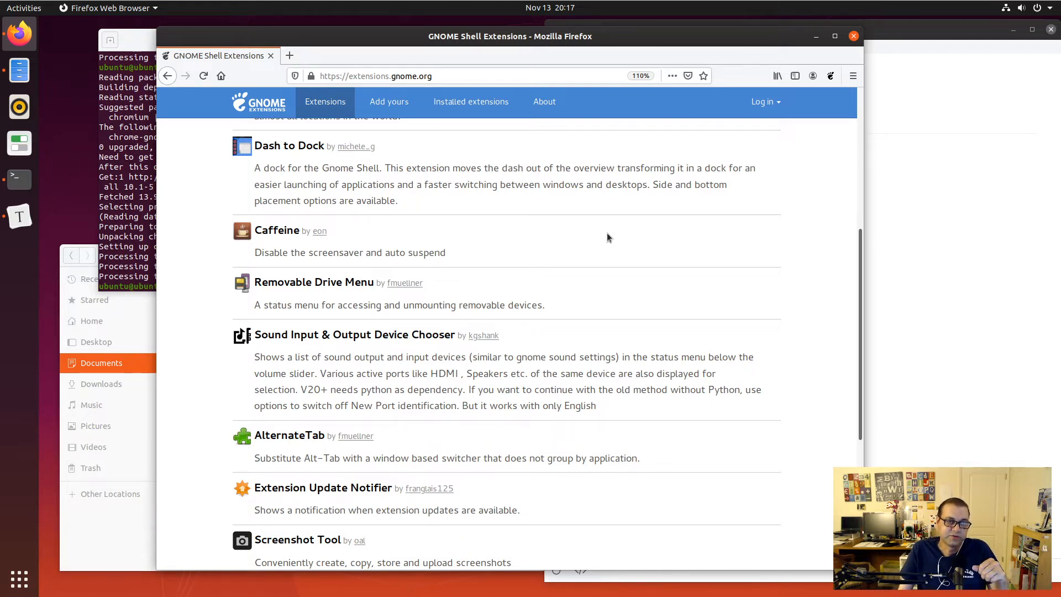
scroll(606, 237, up, 1)
scroll(607, 238, up, 1)
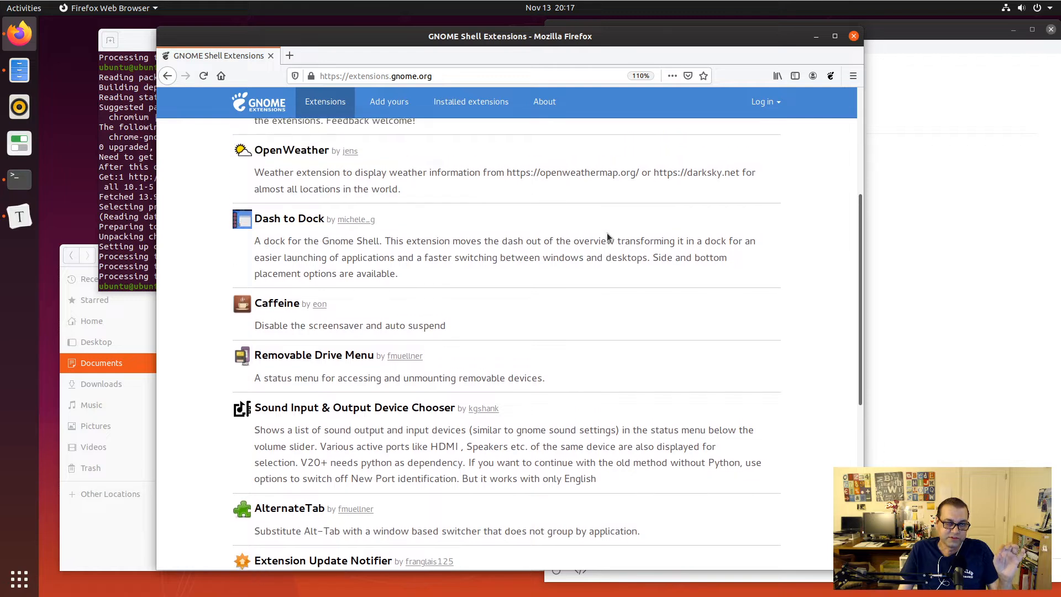
scroll(606, 237, up, 2)
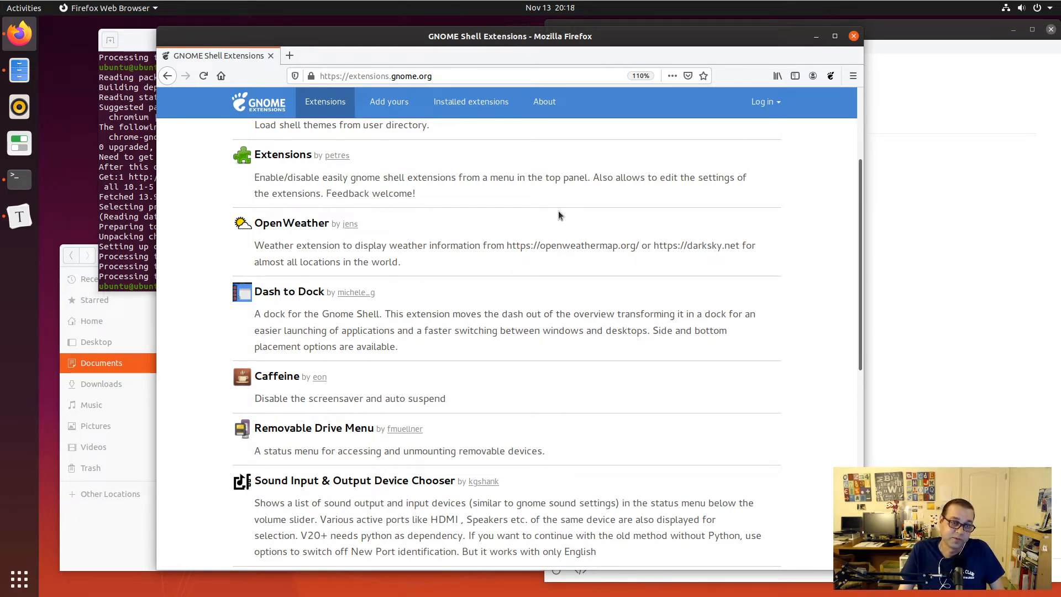
scroll(558, 212, down, 2)
scroll(559, 211, down, 2)
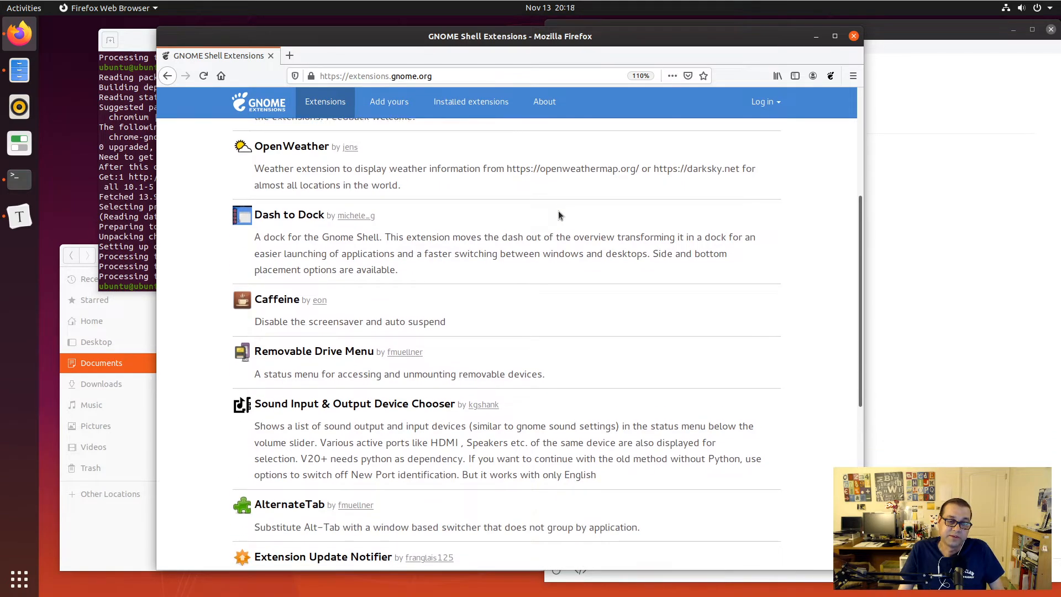
scroll(558, 214, up, 7)
scroll(558, 216, down, 10)
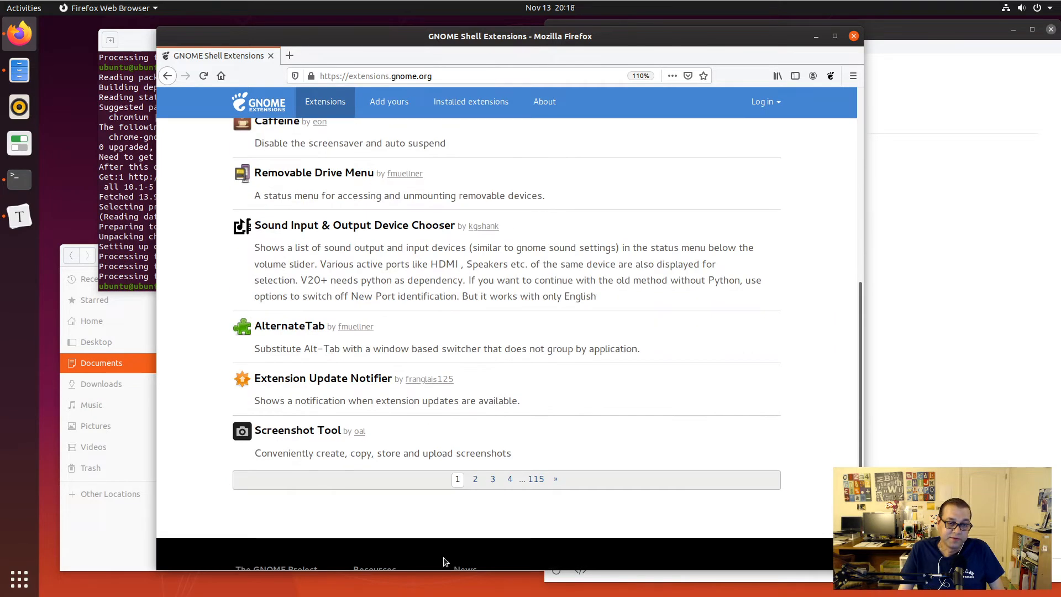
- Find the Clipboard Indicator extension on page 2 of the catalogue and install it
click(475, 479)
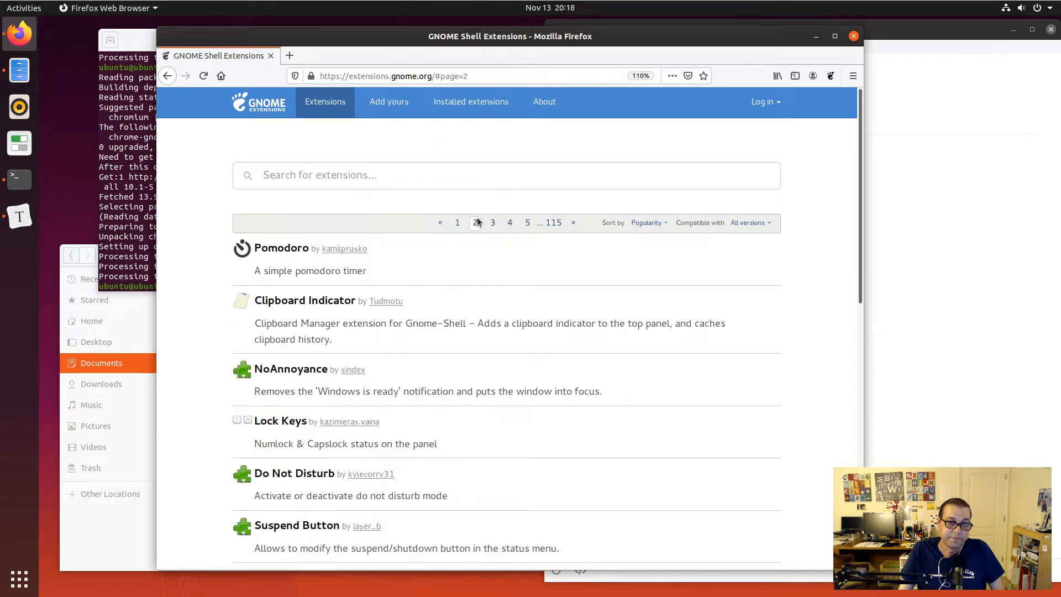
scroll(381, 240, down, 2)
click(301, 229)
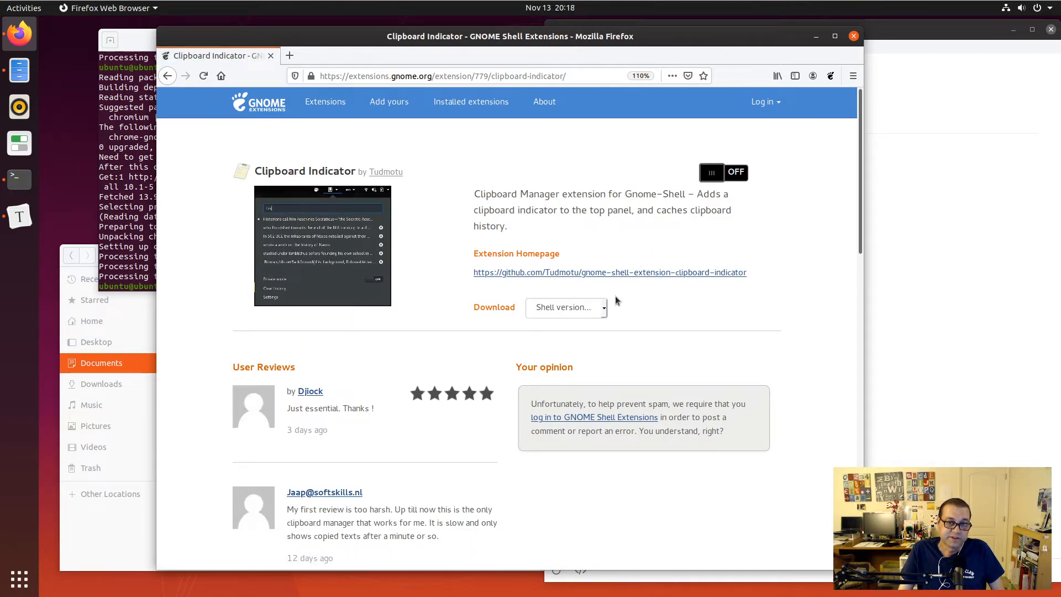
click(708, 175)
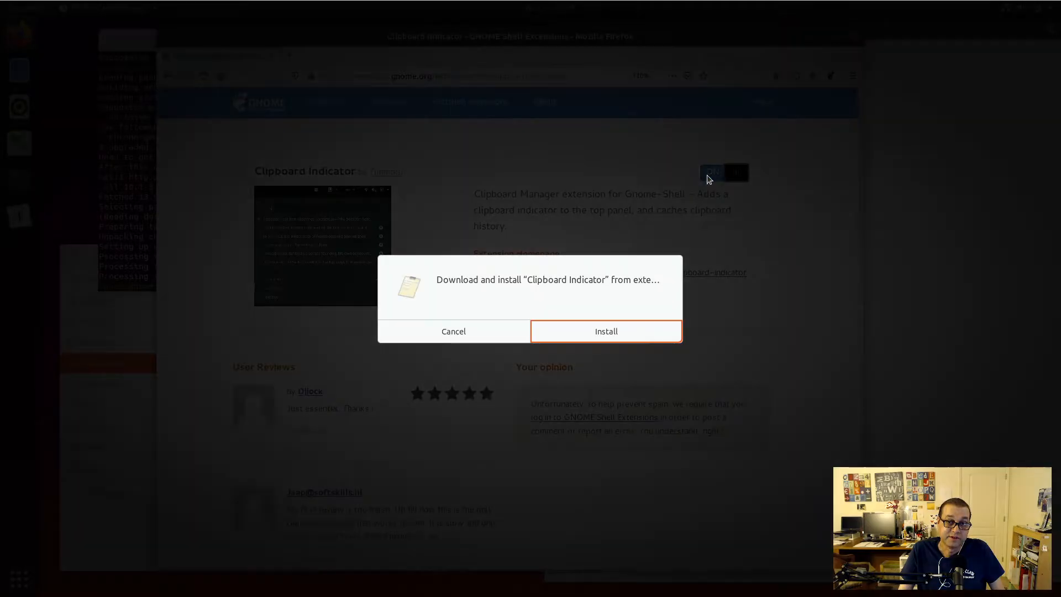
click(634, 334)
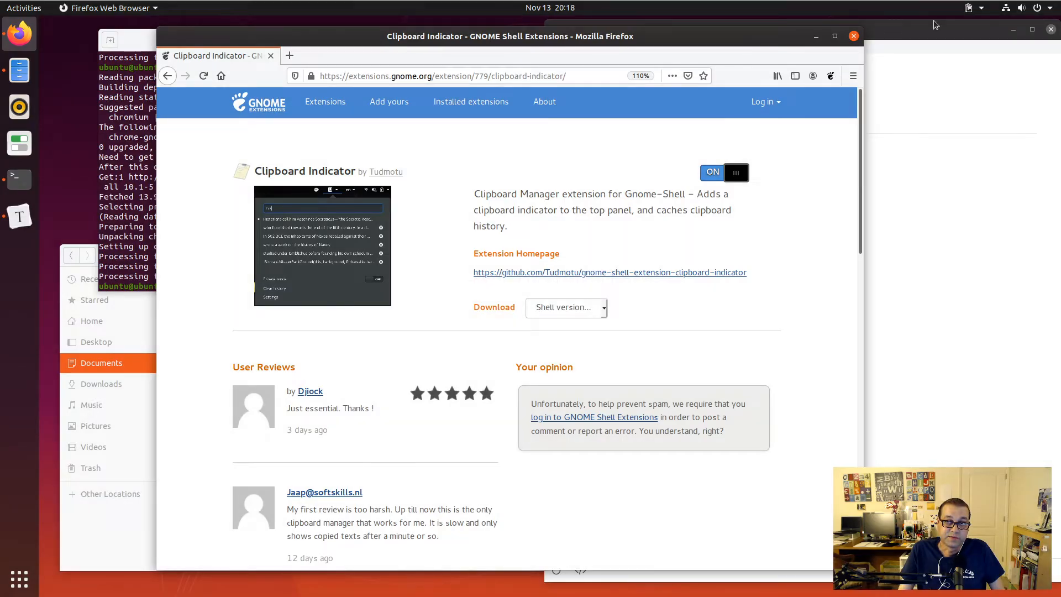
- Set the history size to 50 in Clipboard Indicator's settings and close them
click(969, 7)
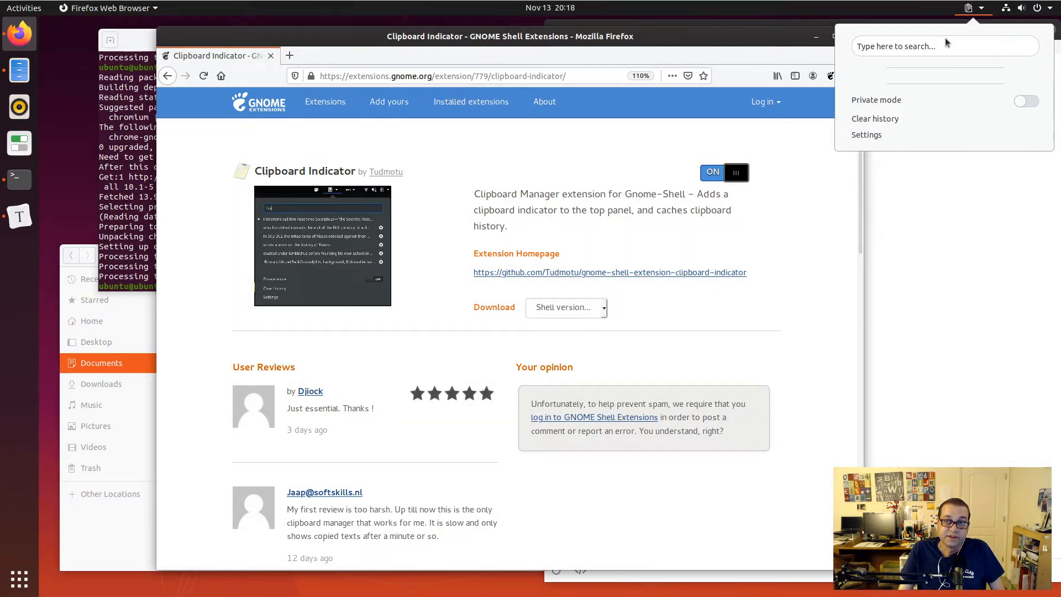
click(981, 10)
click(974, 10)
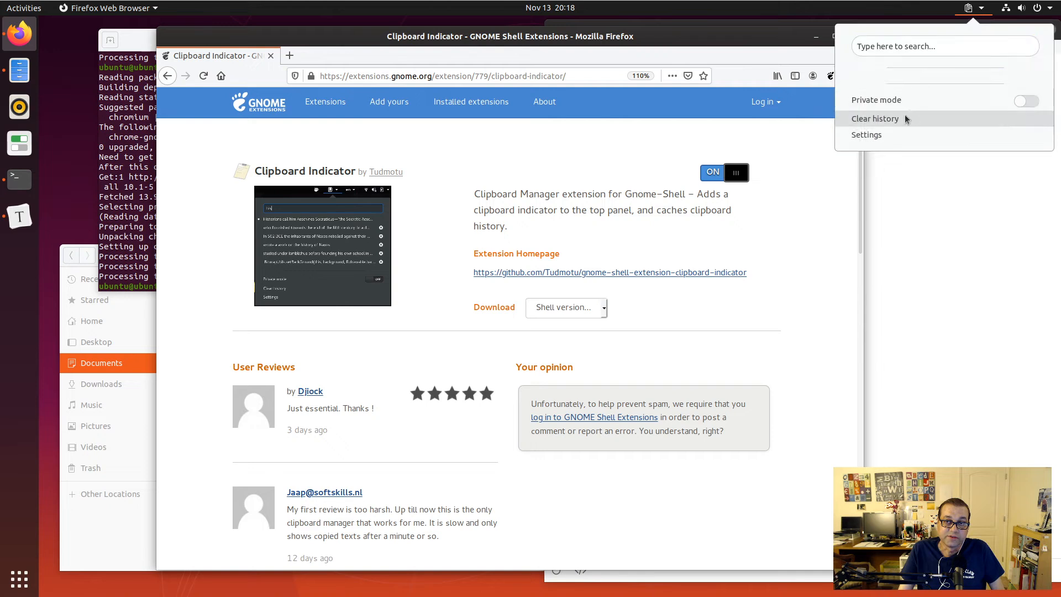
click(898, 129)
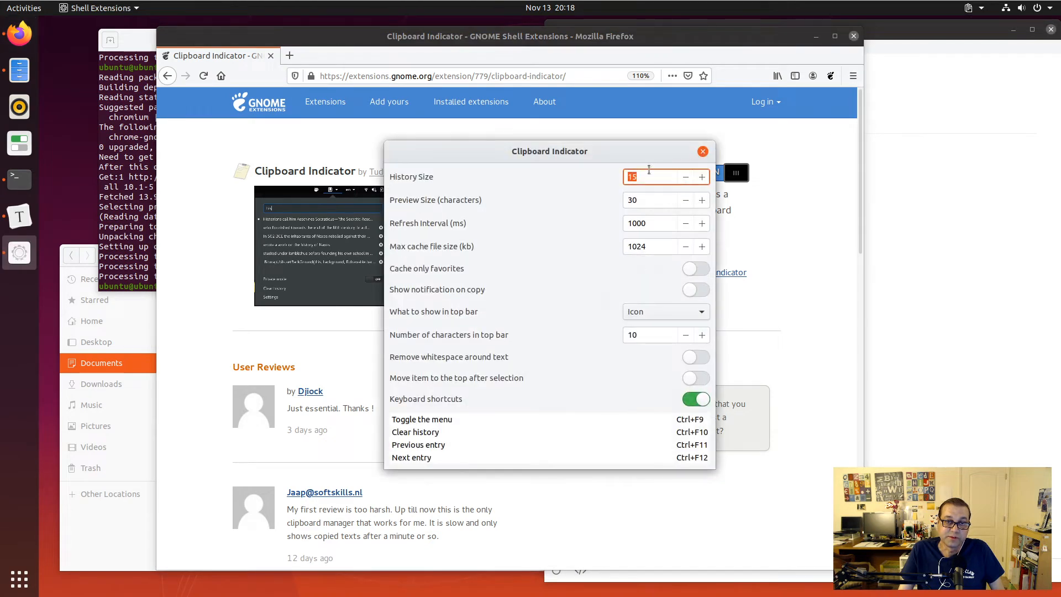
text(50)
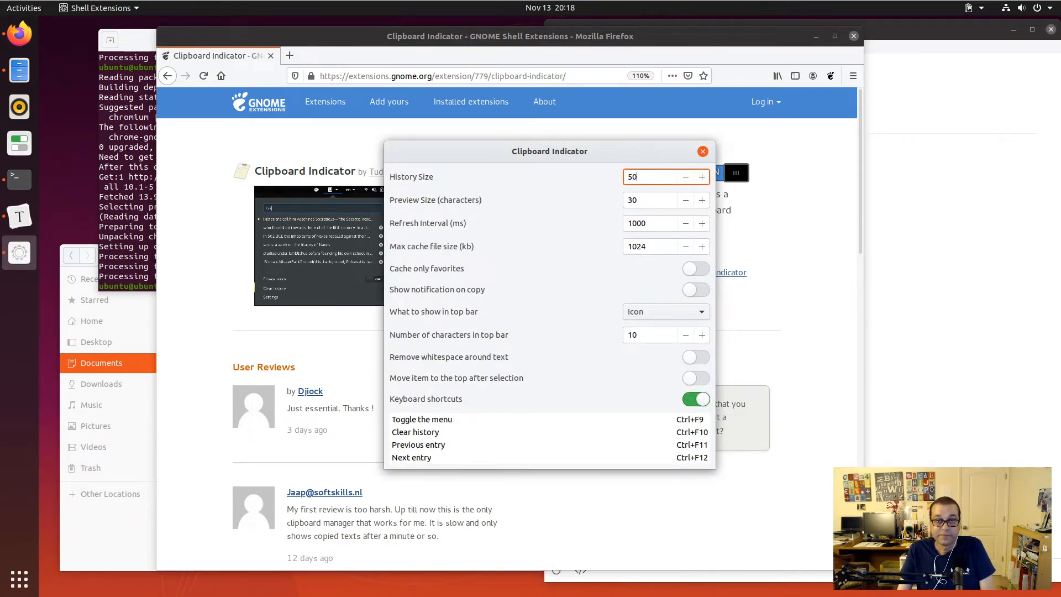
click(657, 202)
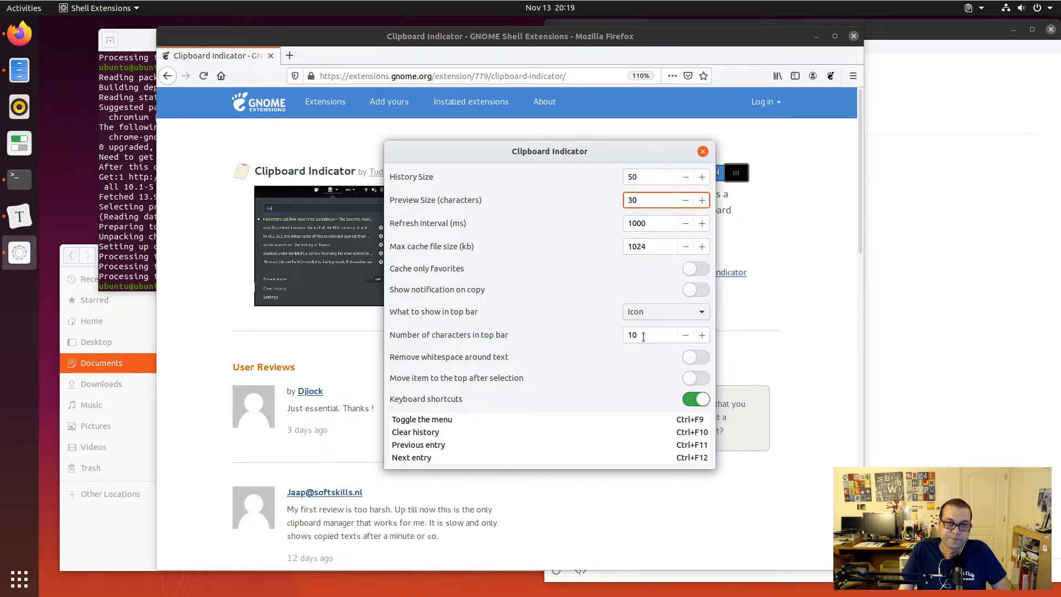
click(702, 152)
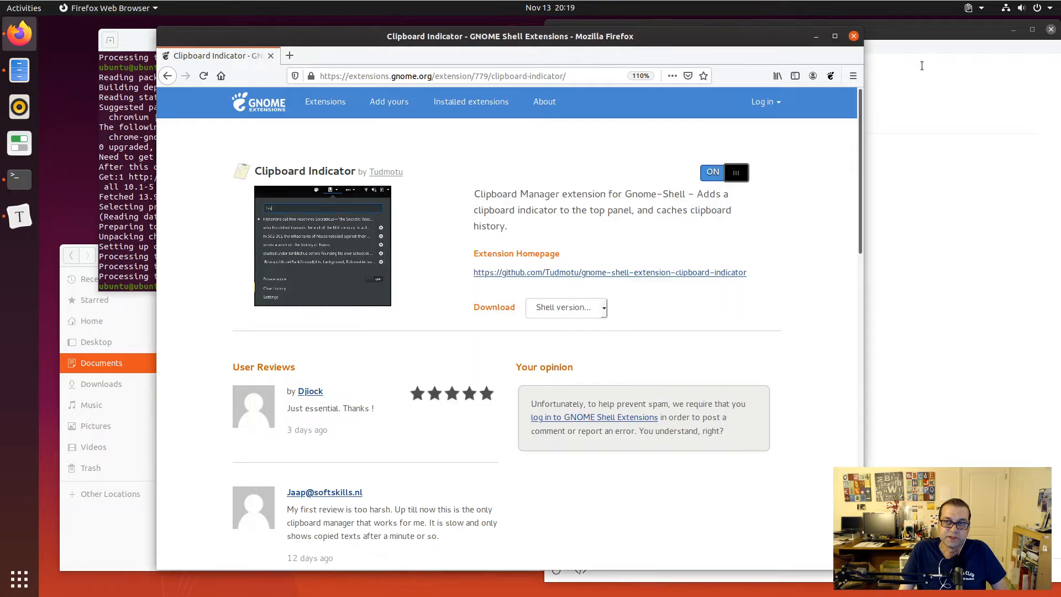
- Copy "Manager extension" and "and caches clipboard" from the extension's description, and reselect "Manager extension" in the clipboard history
click(975, 10)
click(974, 10)
drag(529, 193, 579, 187)
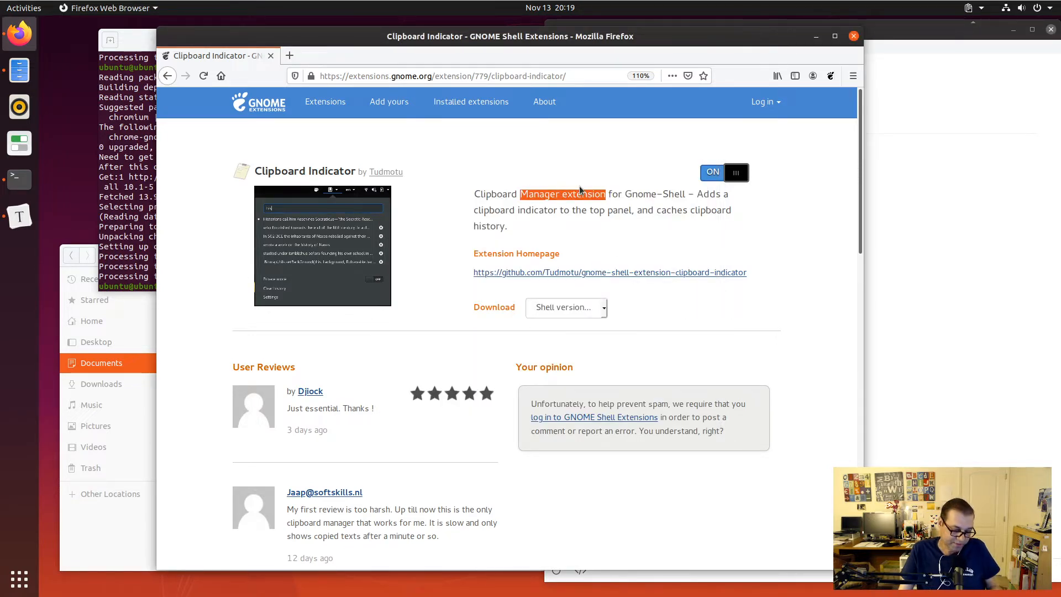
click(976, 7)
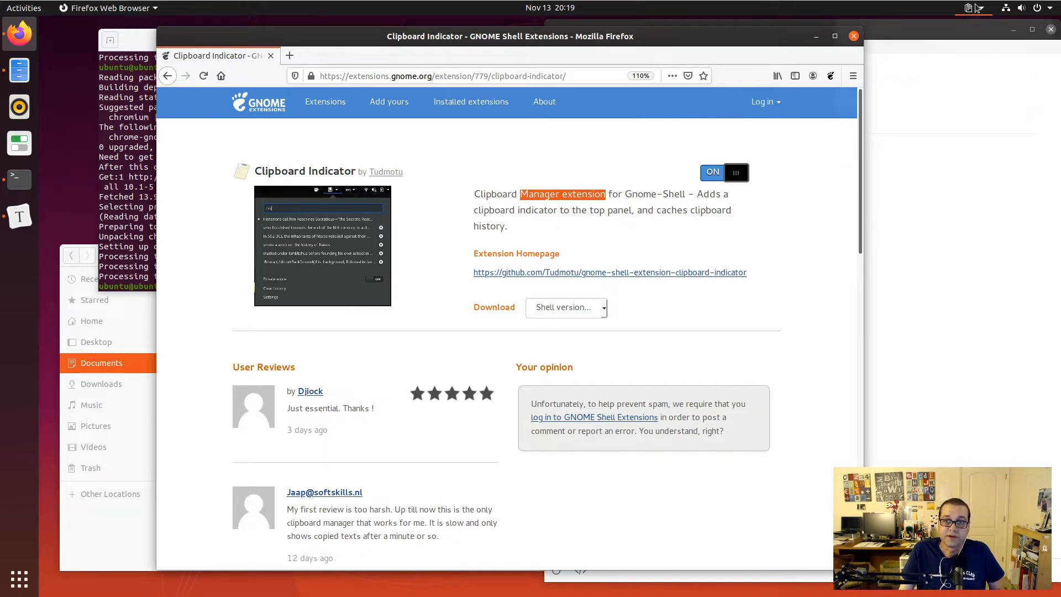
click(649, 221)
drag(637, 211, 732, 210)
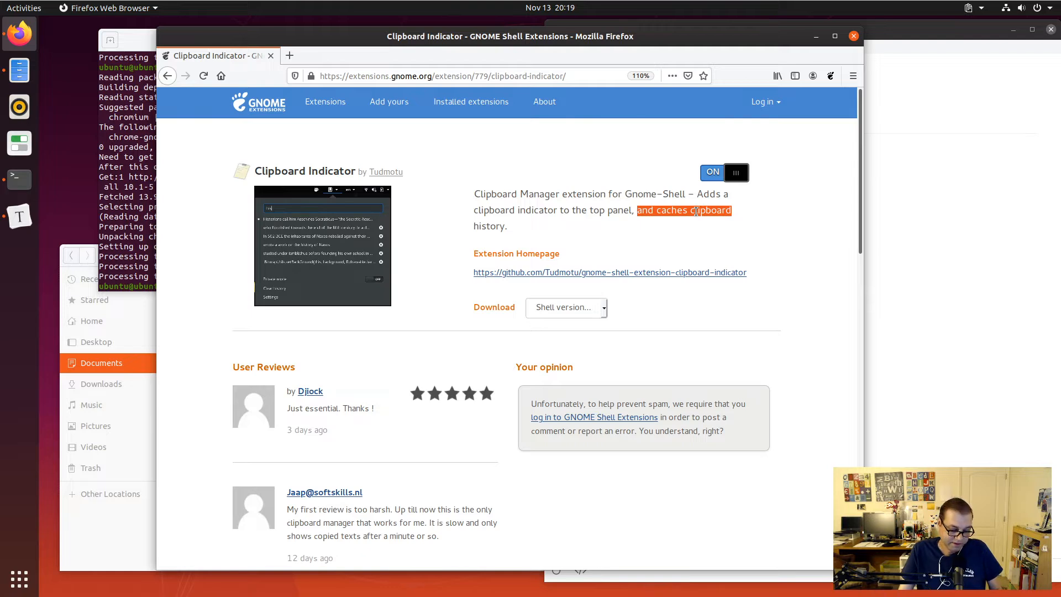
click(976, 7)
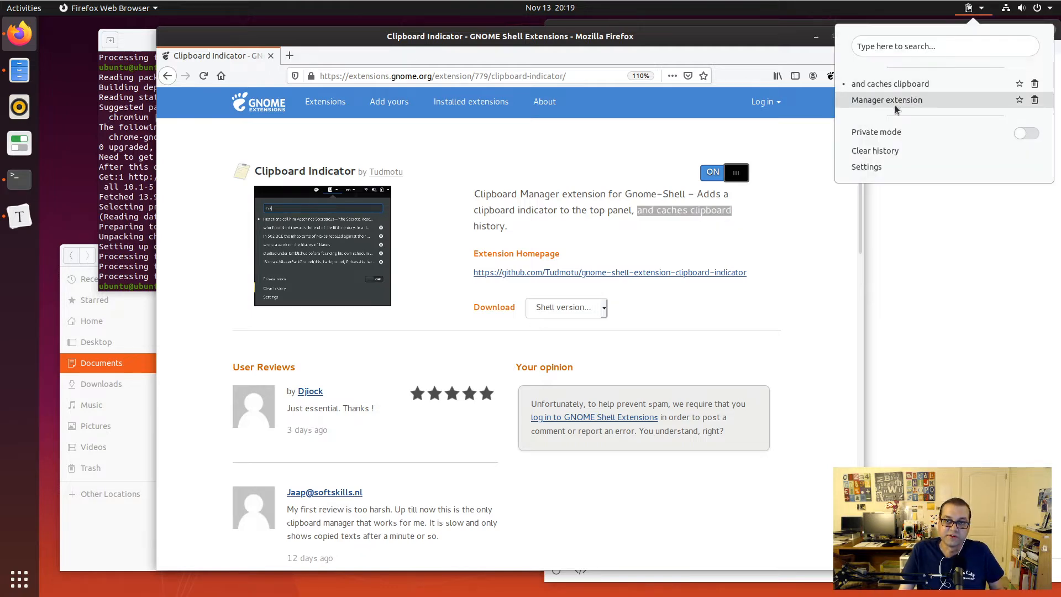
click(888, 105)
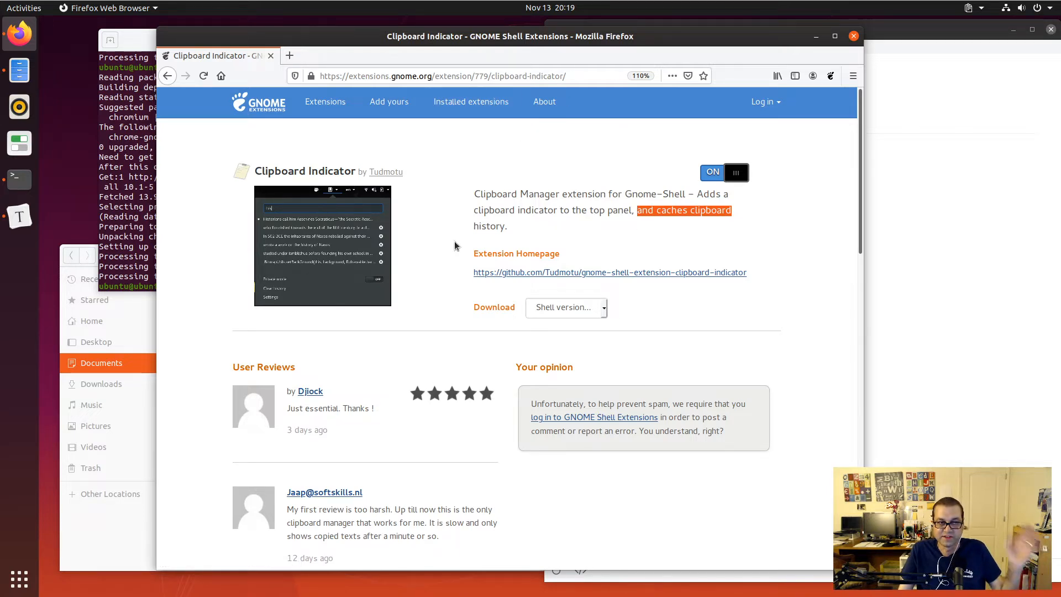
- Return to page 2 of the extension list and install the NoAnnoyance extension from its page
key(alt+Left)
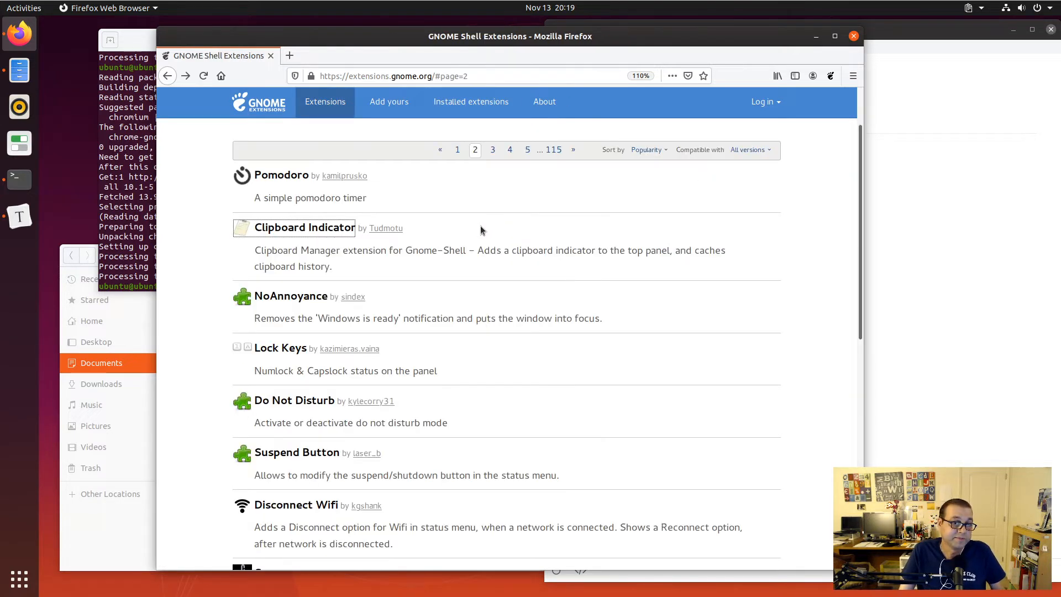
scroll(477, 227, down, 1)
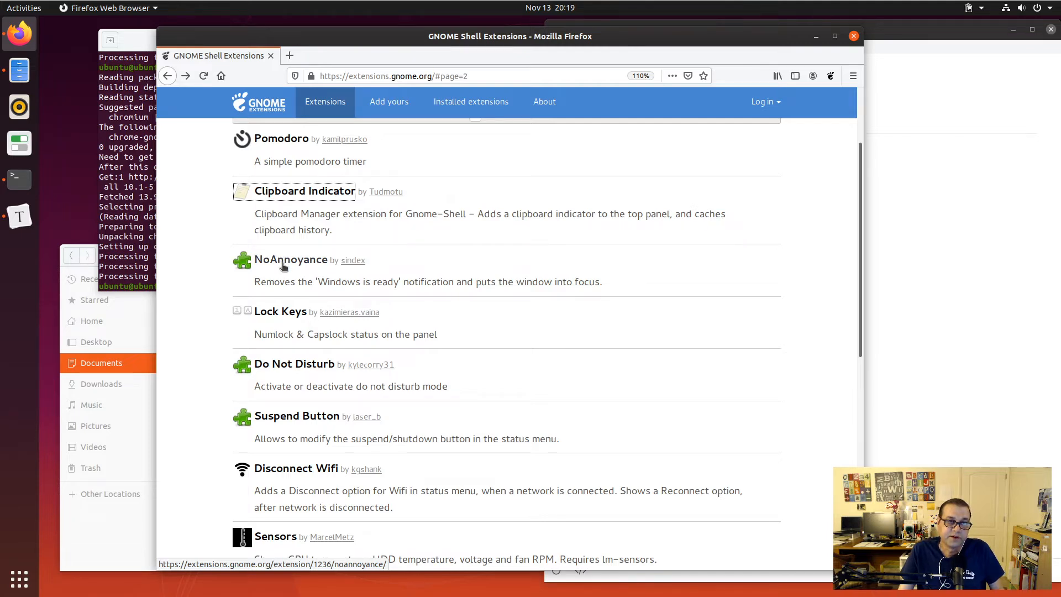
click(534, 14)
click(539, 13)
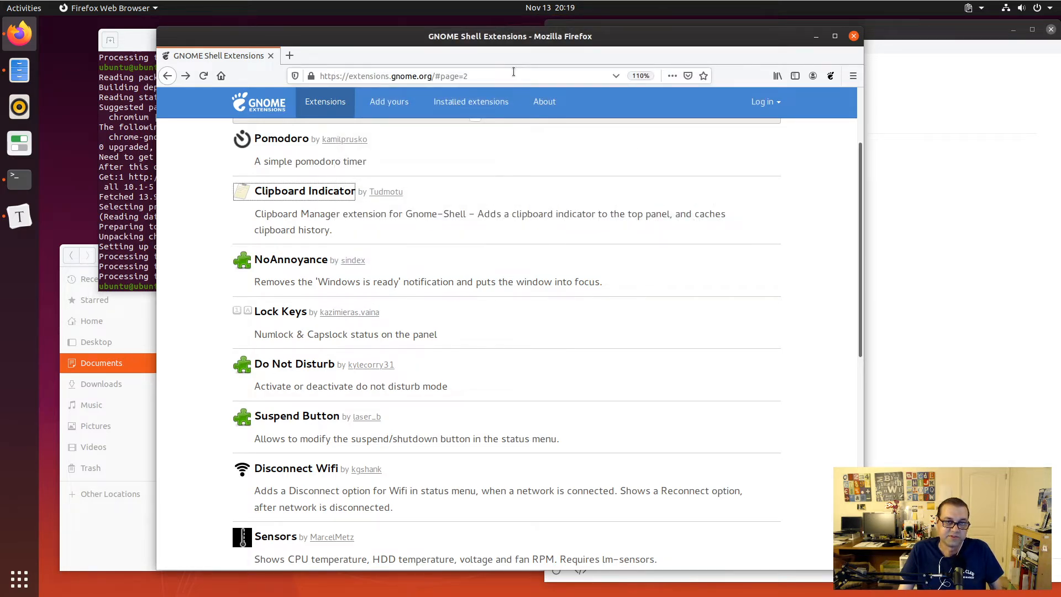
click(491, 195)
scroll(493, 196, down, 1)
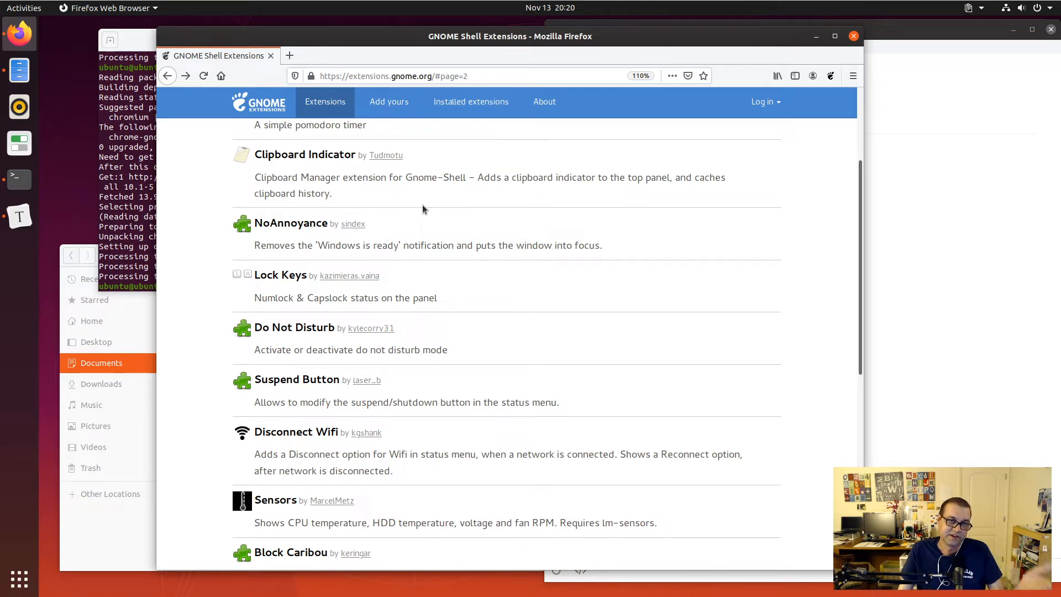
click(292, 224)
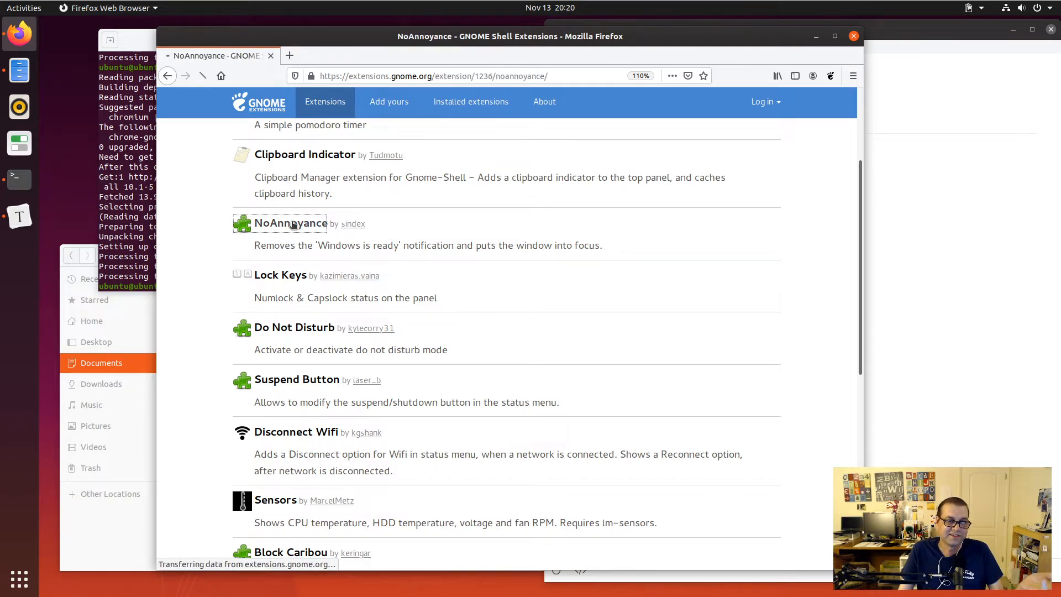
click(711, 173)
click(619, 329)
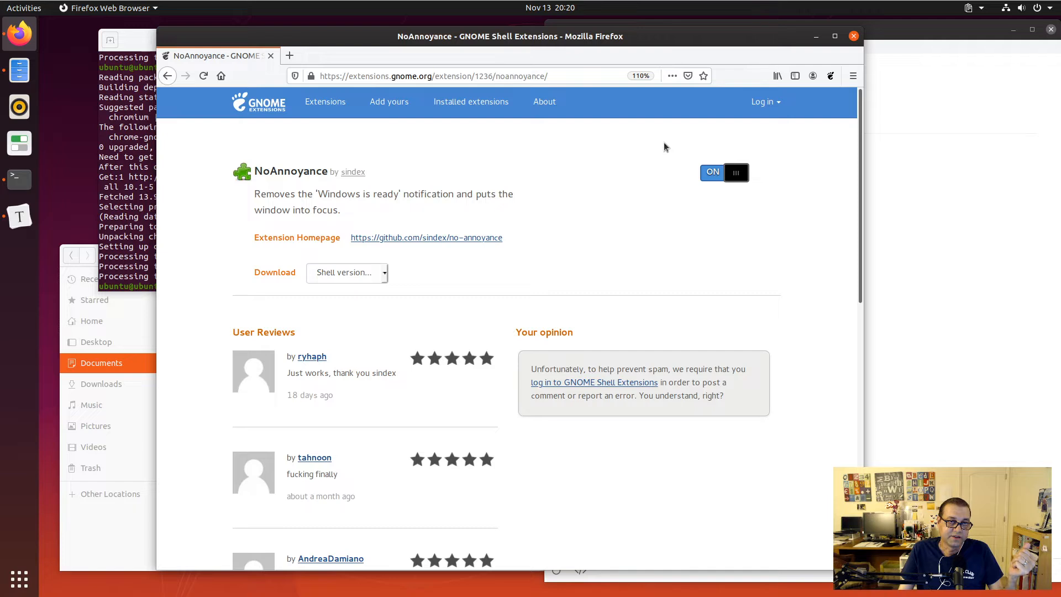
- Go back to the extension list and open its third page
click(167, 75)
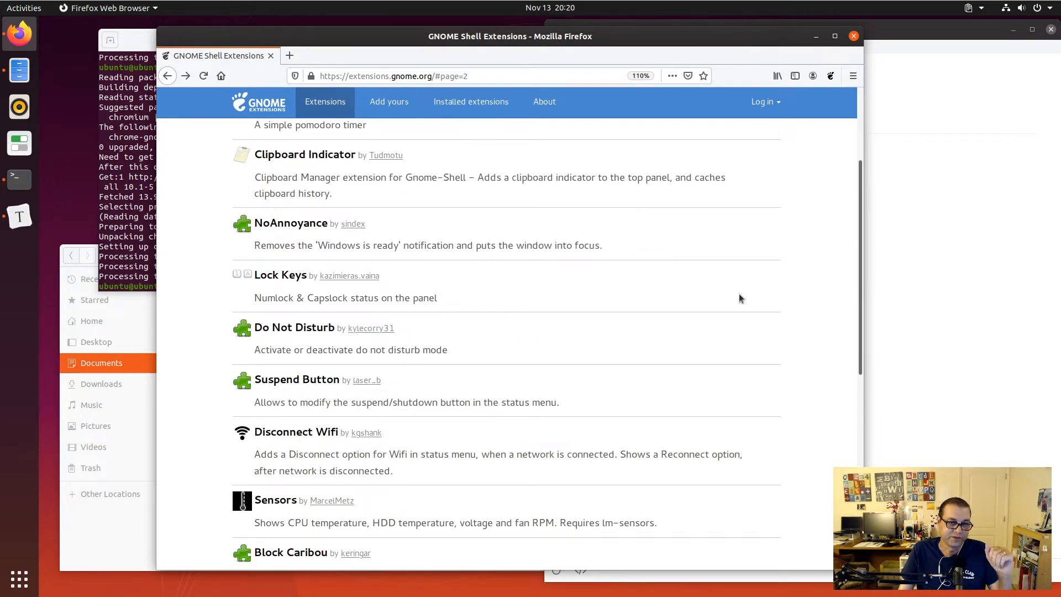
scroll(739, 298, down, 2)
scroll(739, 299, down, 3)
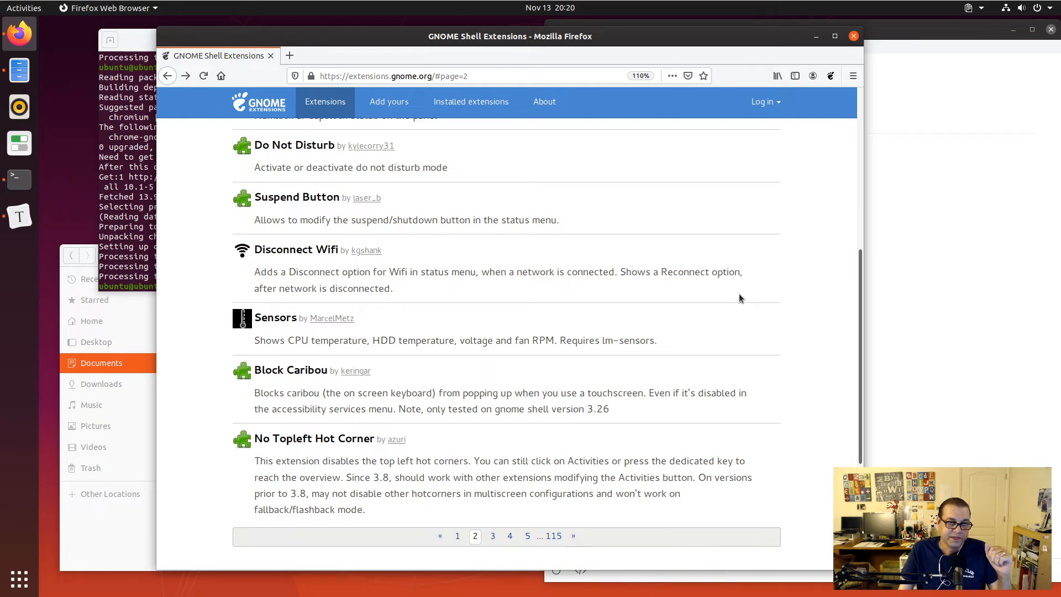
click(492, 502)
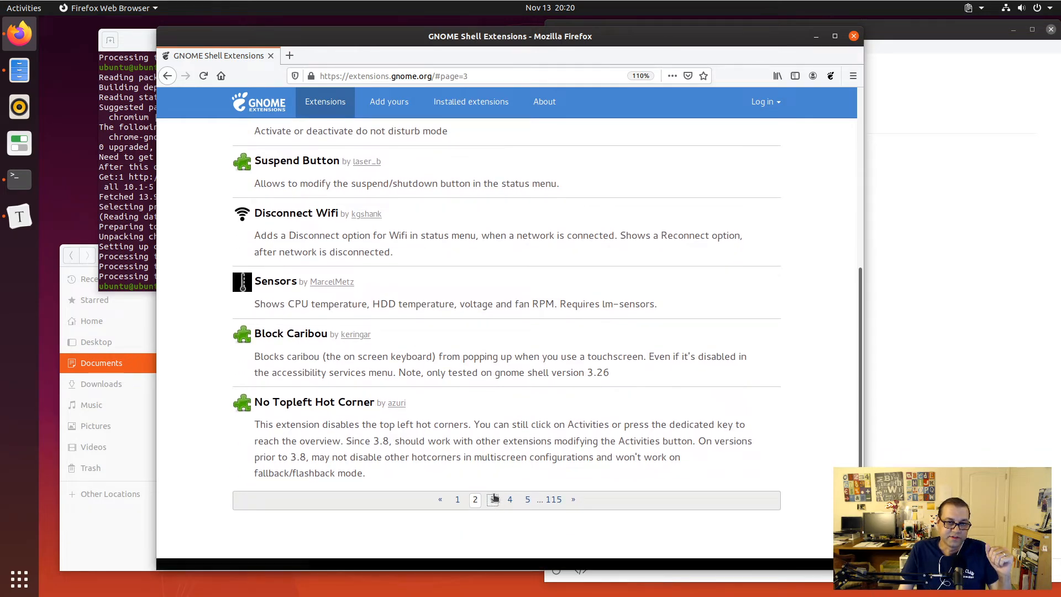
- Look through the third page of extensions, return to page 1, and read the Sound Input & Output Device Chooser entry
scroll(492, 276, down, 4)
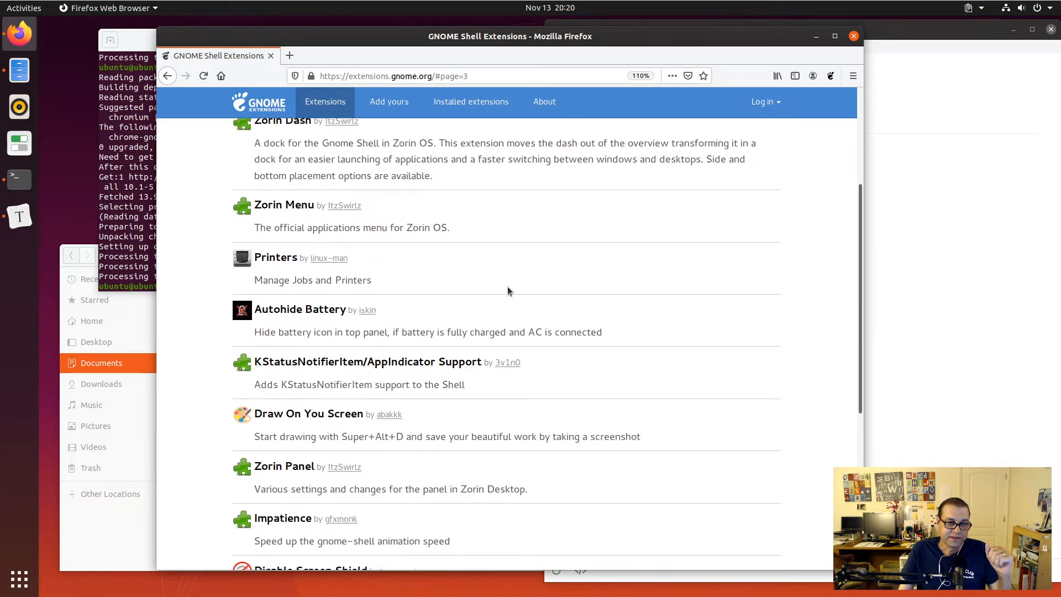
scroll(507, 286, up, 4)
click(449, 222)
scroll(649, 313, down, 3)
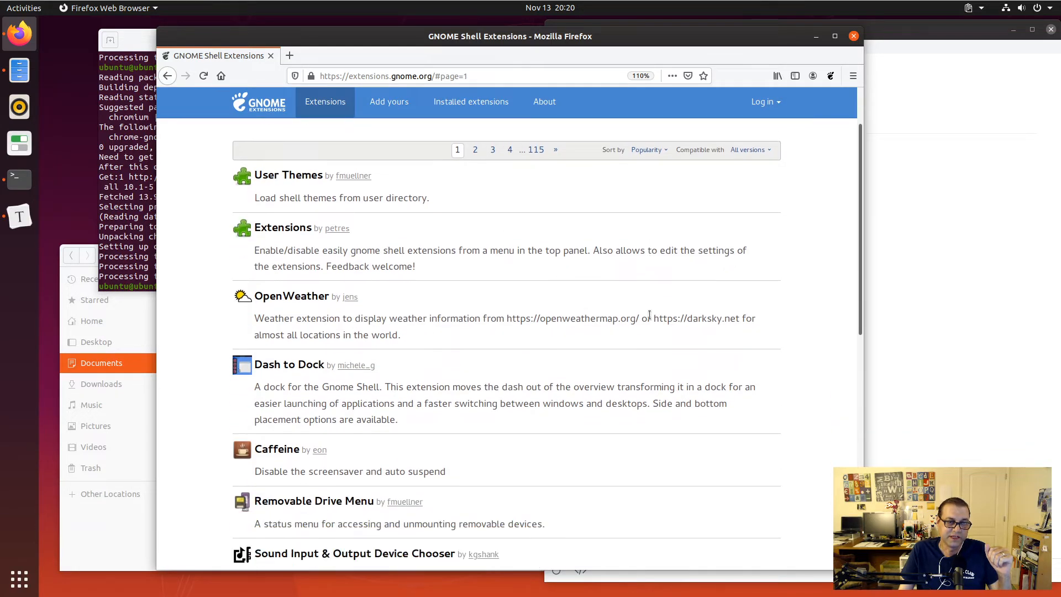
scroll(649, 313, down, 3)
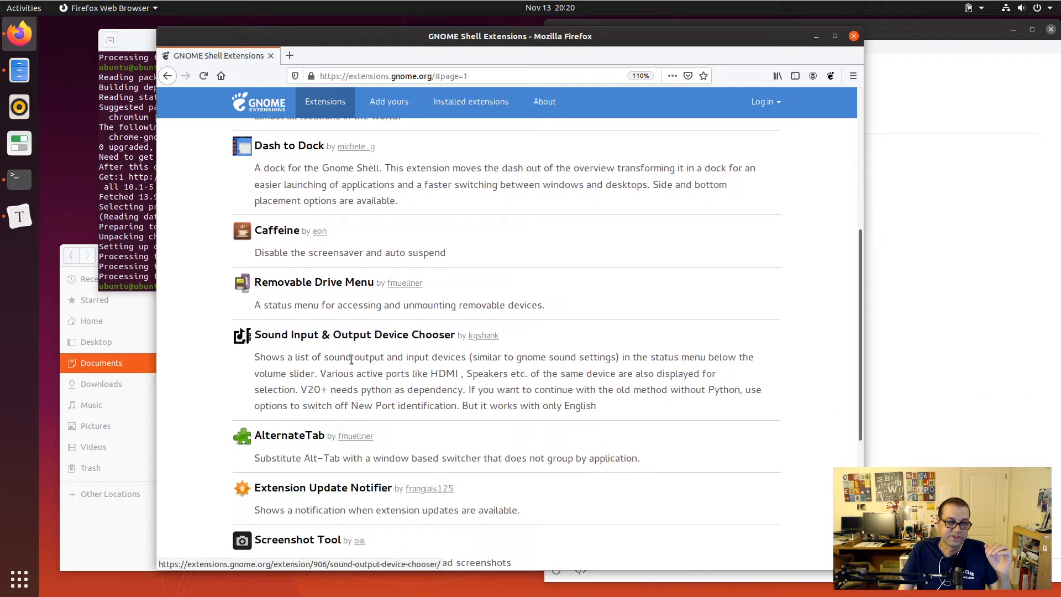
scroll(718, 221, down, 1)
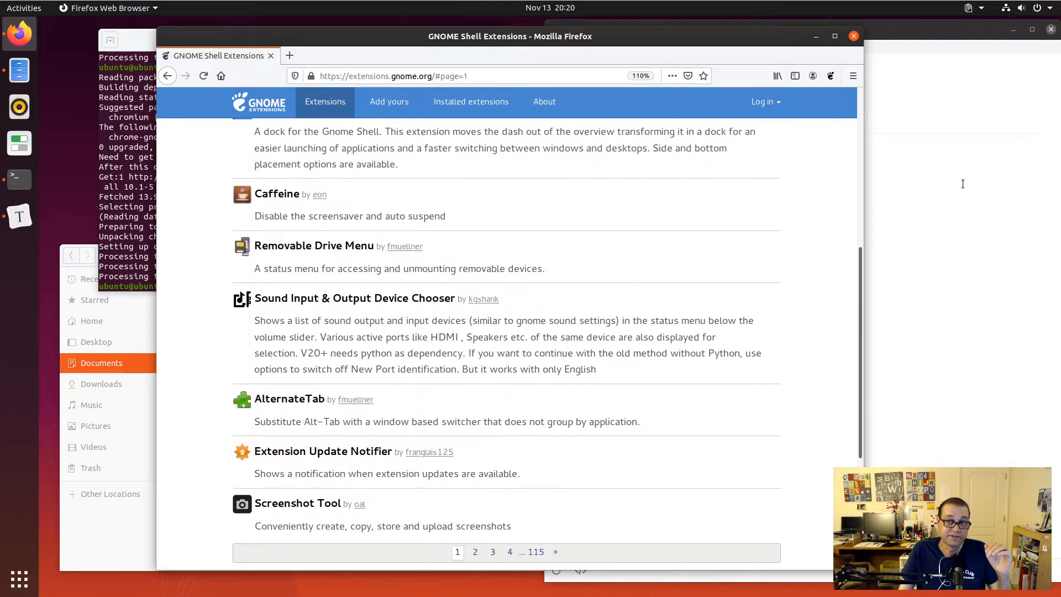
- Open the system Settings, review the output and input device options on the Sound page, and minimize the window
click(1038, 10)
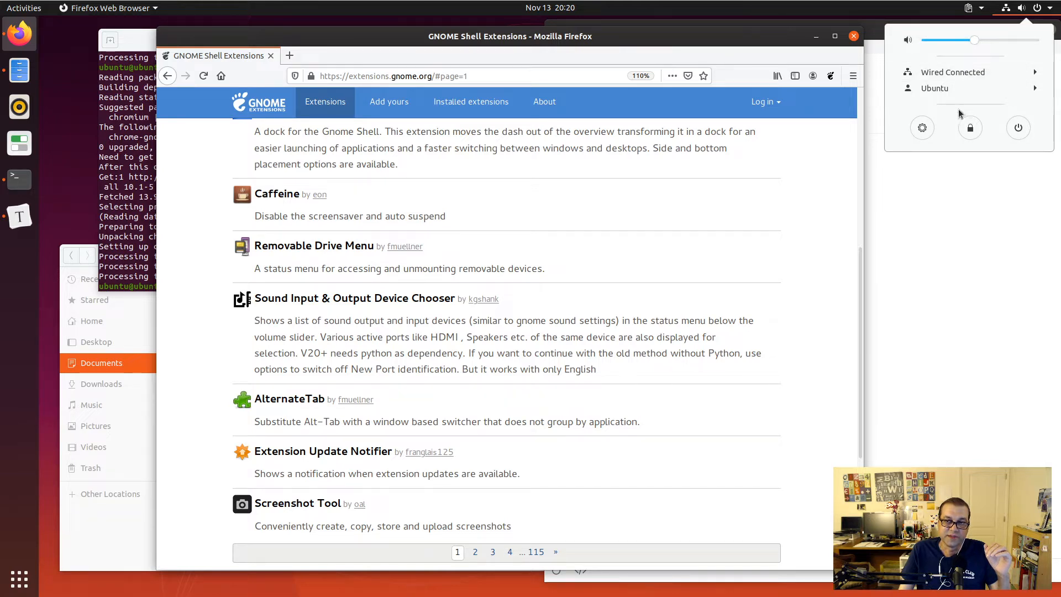
click(922, 128)
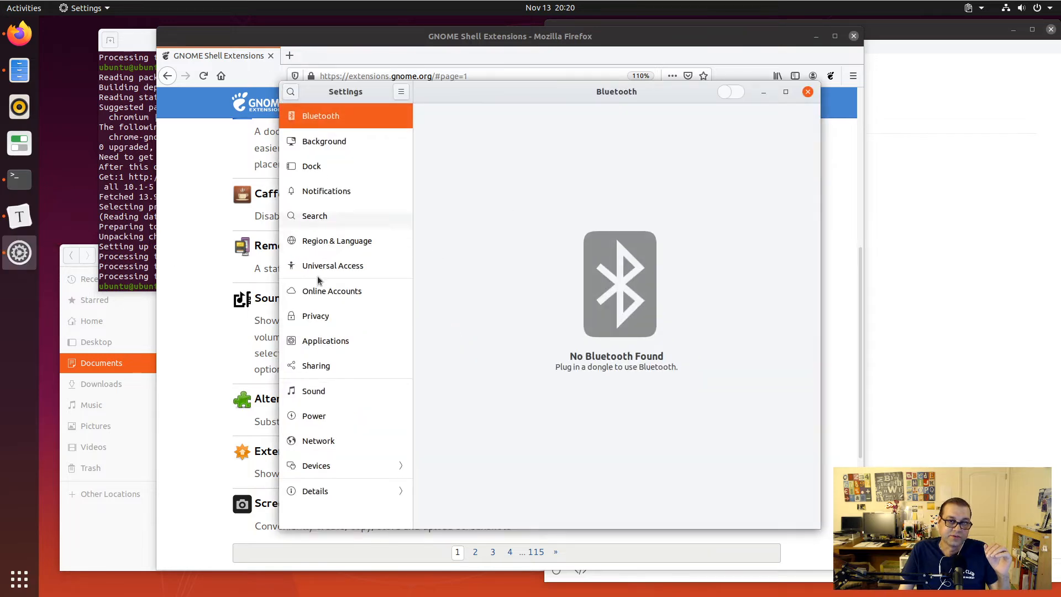
click(341, 396)
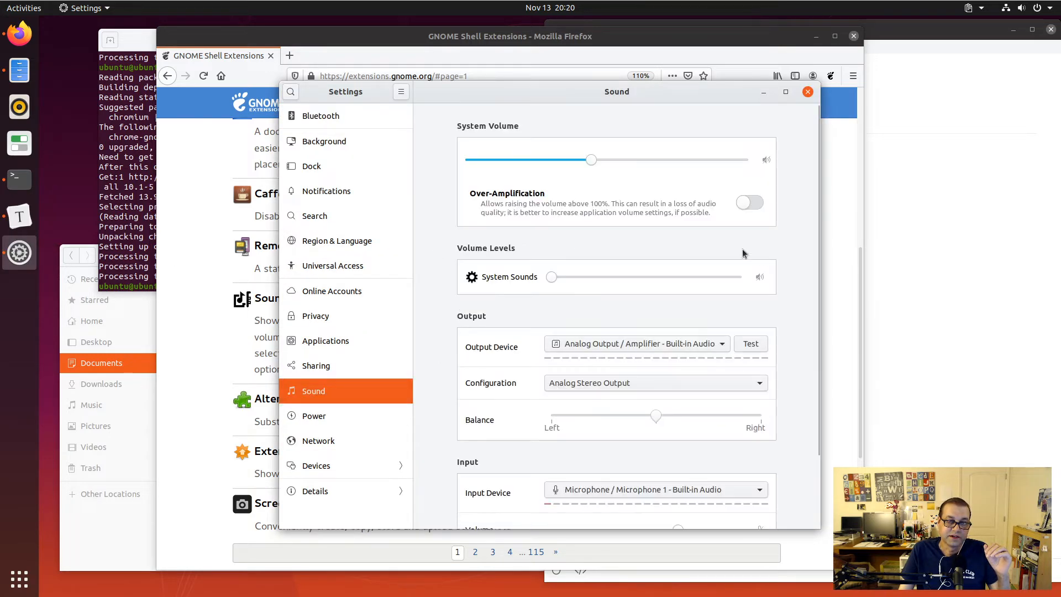
scroll(447, 331, down, 3)
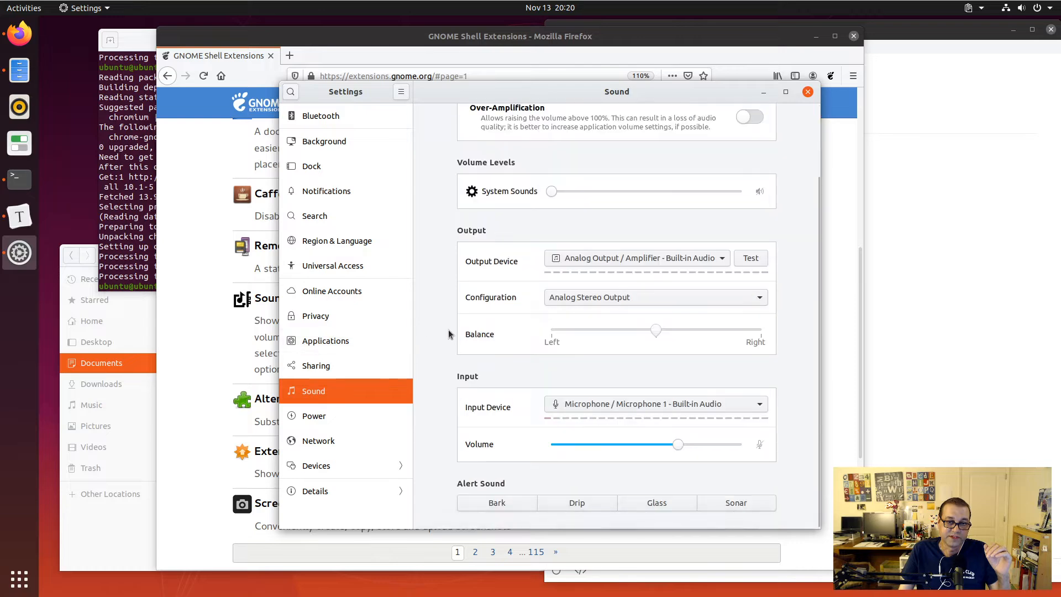
click(764, 92)
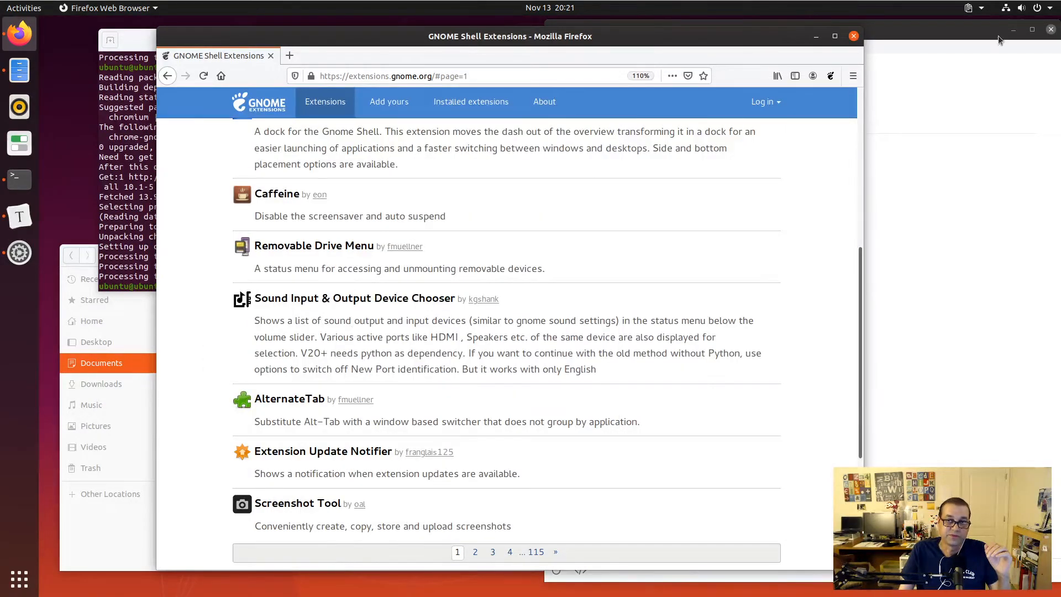
- Check the system status menu for audio device options, compare it with the Sound page in Settings, and minimize Settings again
click(1016, 12)
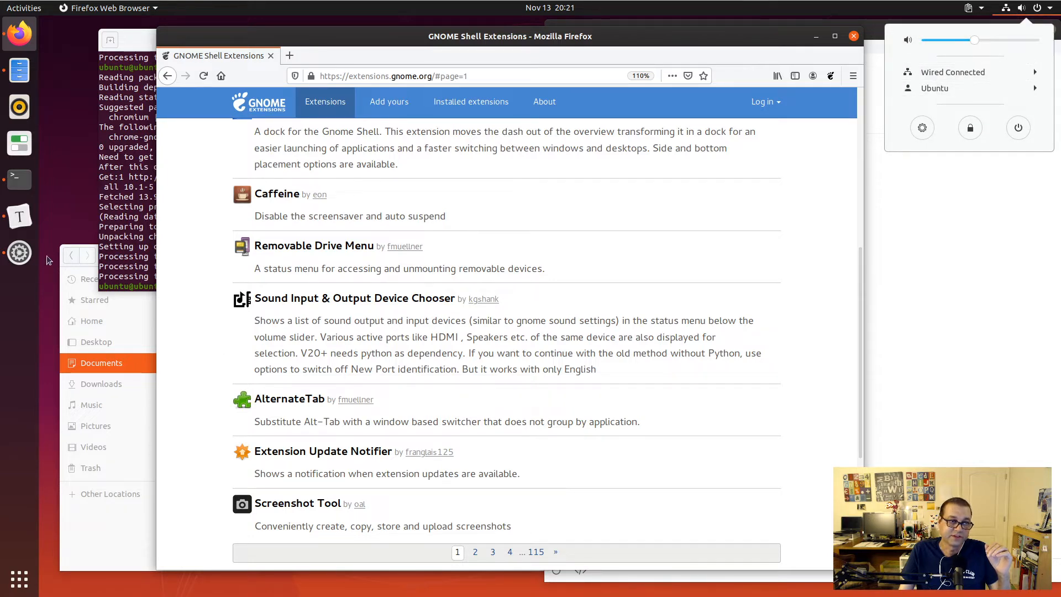
click(28, 262)
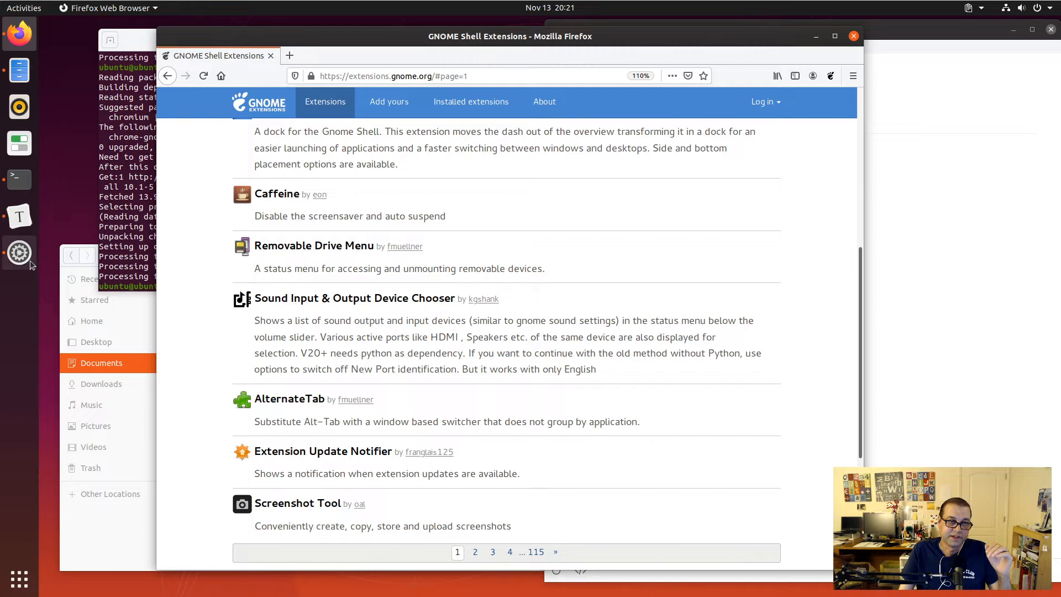
click(30, 261)
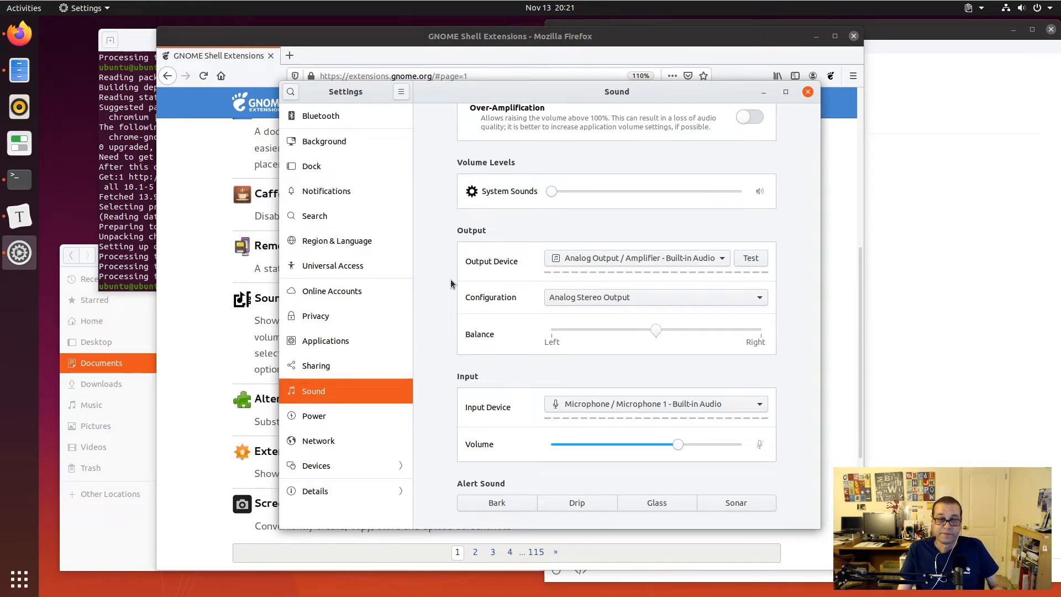
click(762, 92)
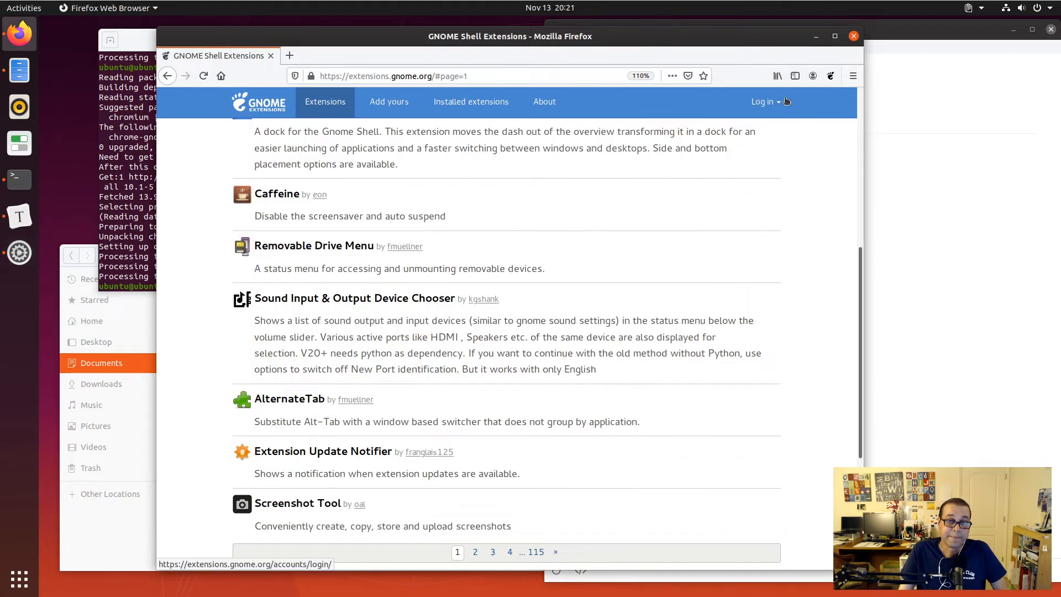
- Switch to the Ubuntu Tweaks notes in Typora and highlight the "Tweak Ubuntu Dock" item
click(904, 135)
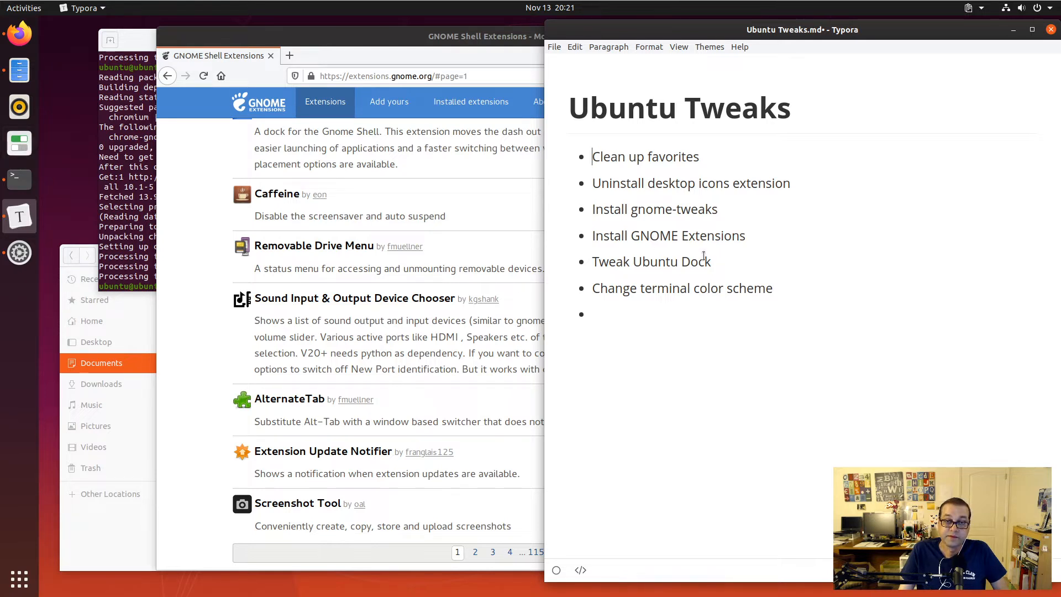
drag(599, 255, 688, 264)
click(736, 259)
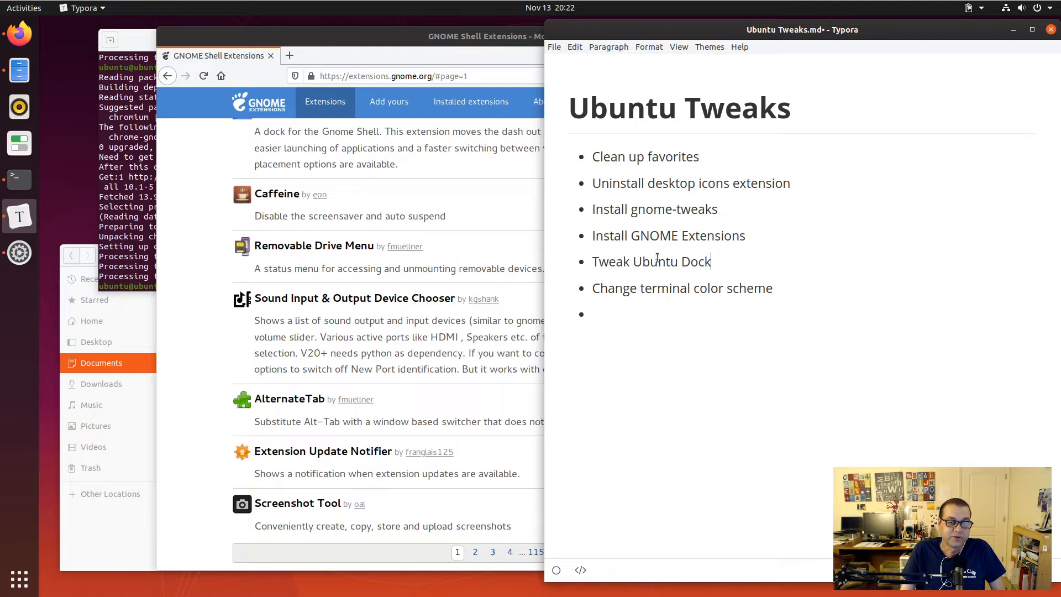
- Switch to Firefox, view the Dash to Dock extension page and its homepage, and minimize the browser
click(468, 38)
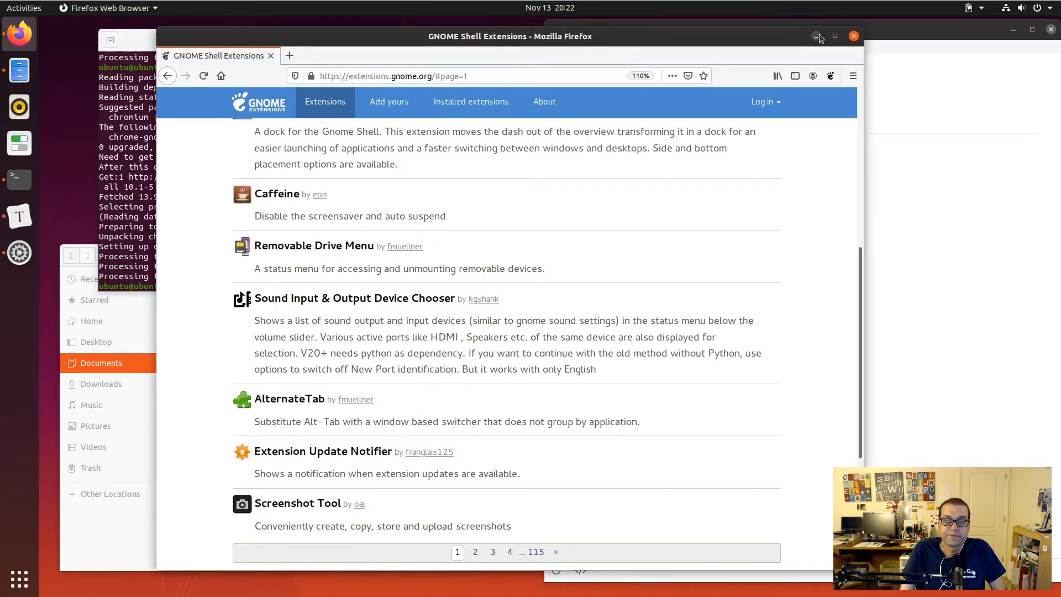
scroll(443, 194, up, 5)
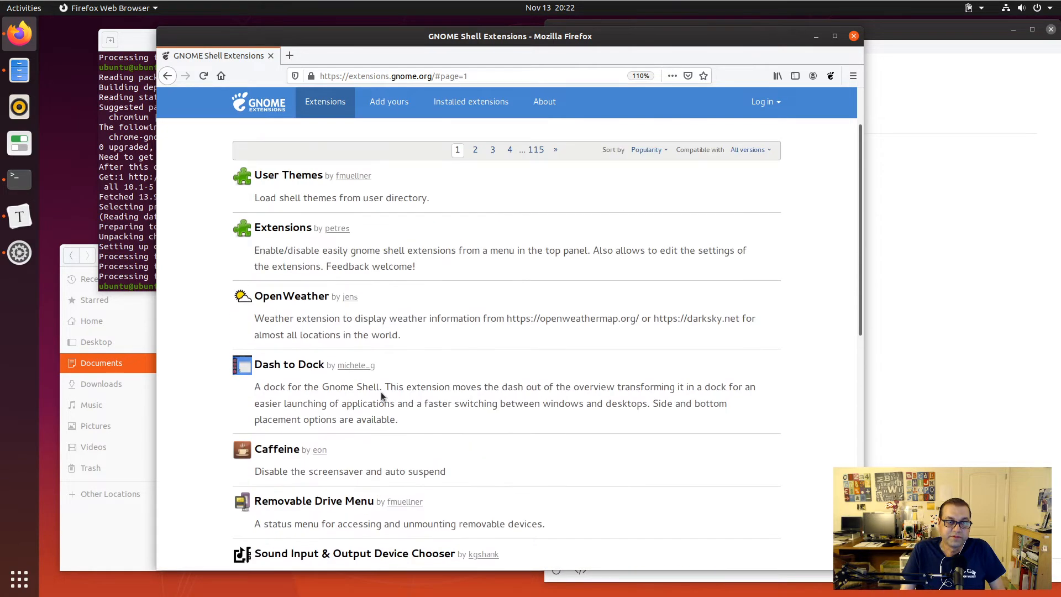
click(285, 366)
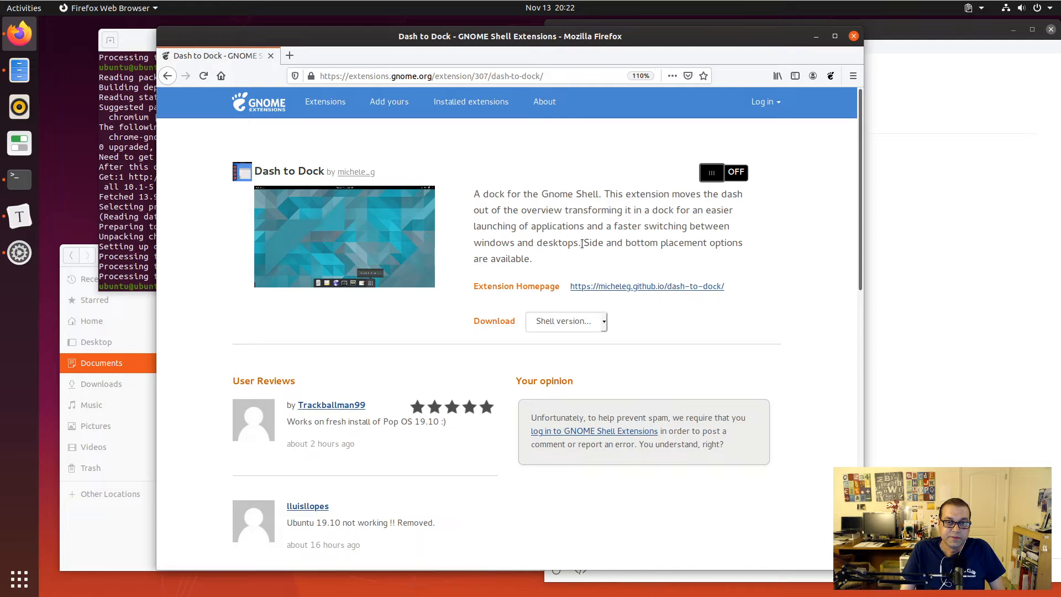
click(619, 286)
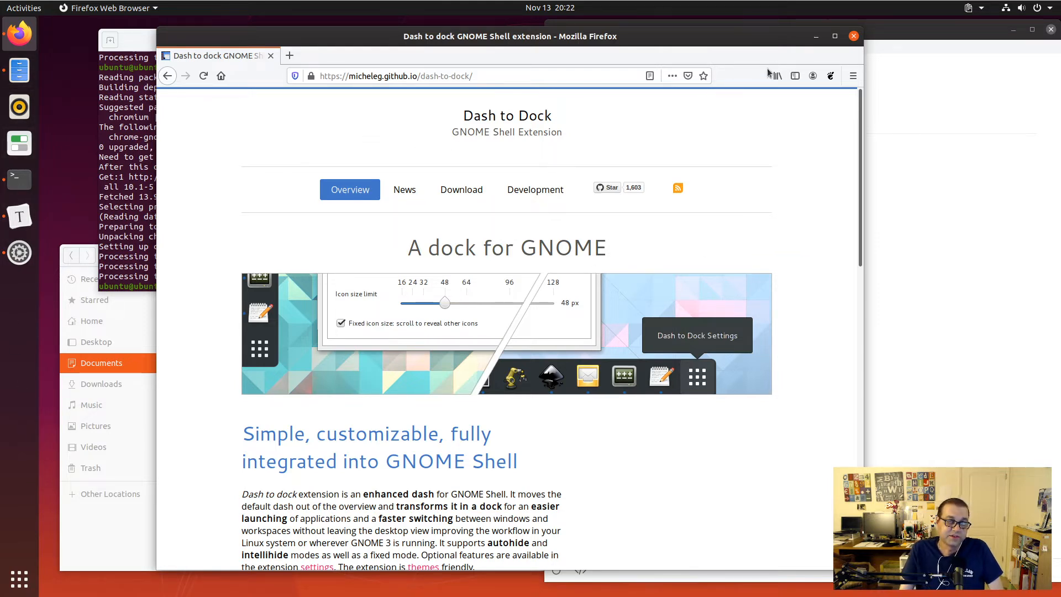
click(814, 40)
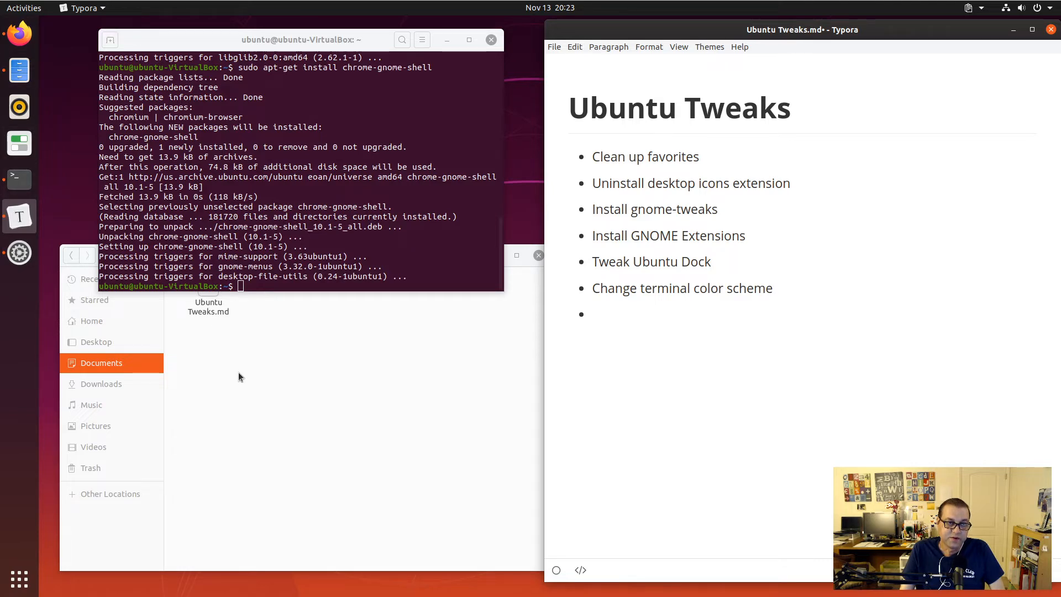
- Bring up Settings, review the Dock options for auto-hide, icon size and screen position, and minimize the window
click(20, 253)
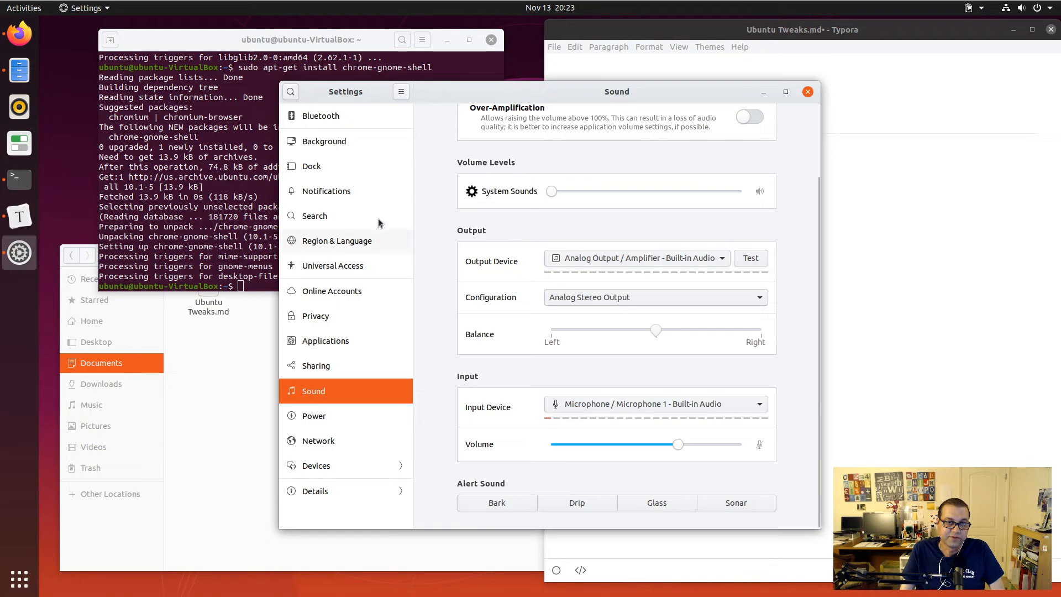
click(325, 166)
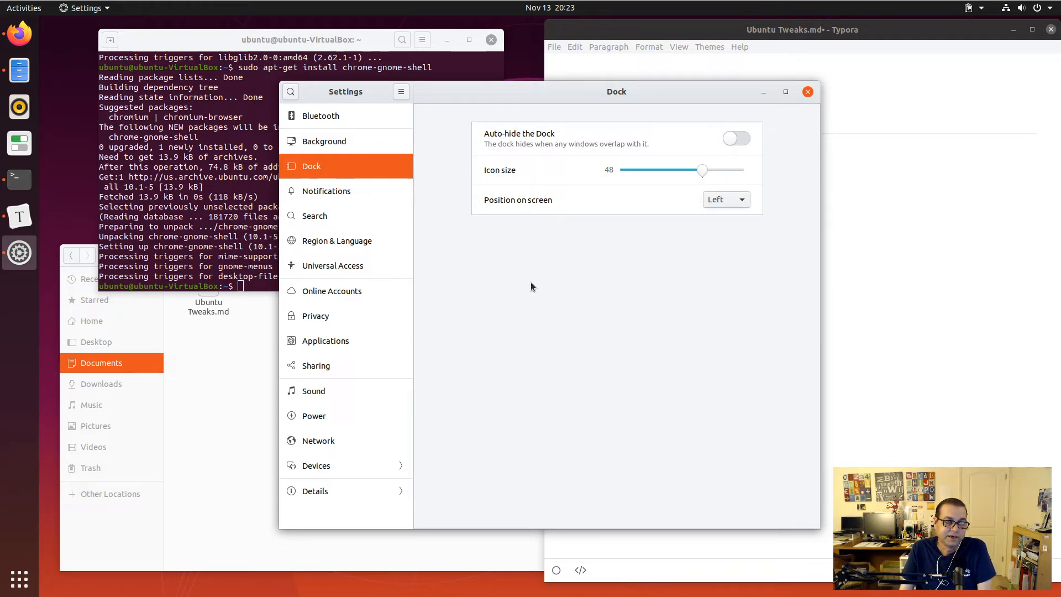
click(764, 94)
- Switch to the terminal and try to install dconf-editor with "sudo install dconf-editor"
click(423, 192)
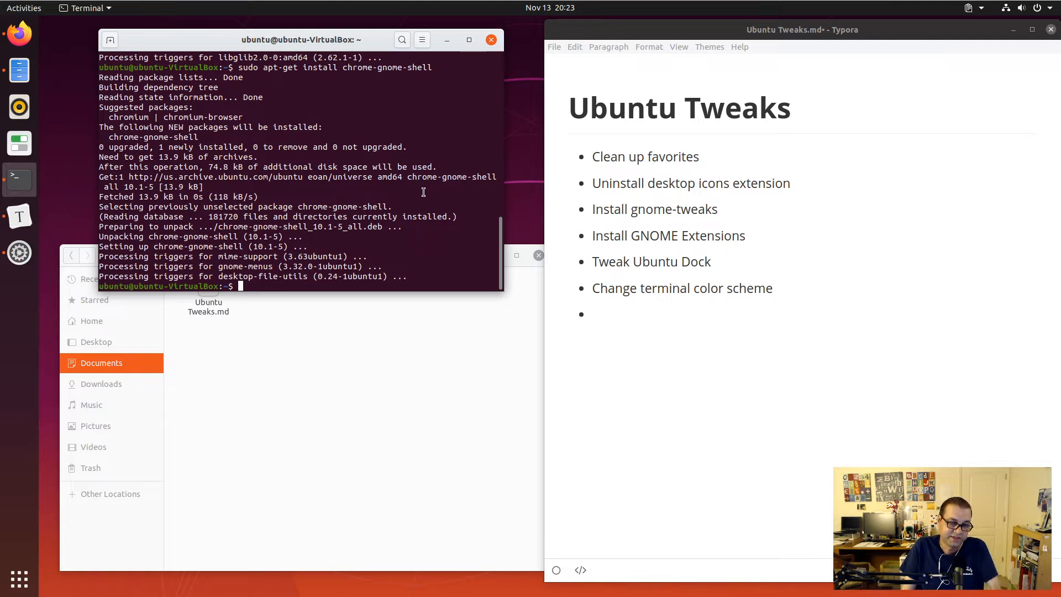
text(sudo install dco)
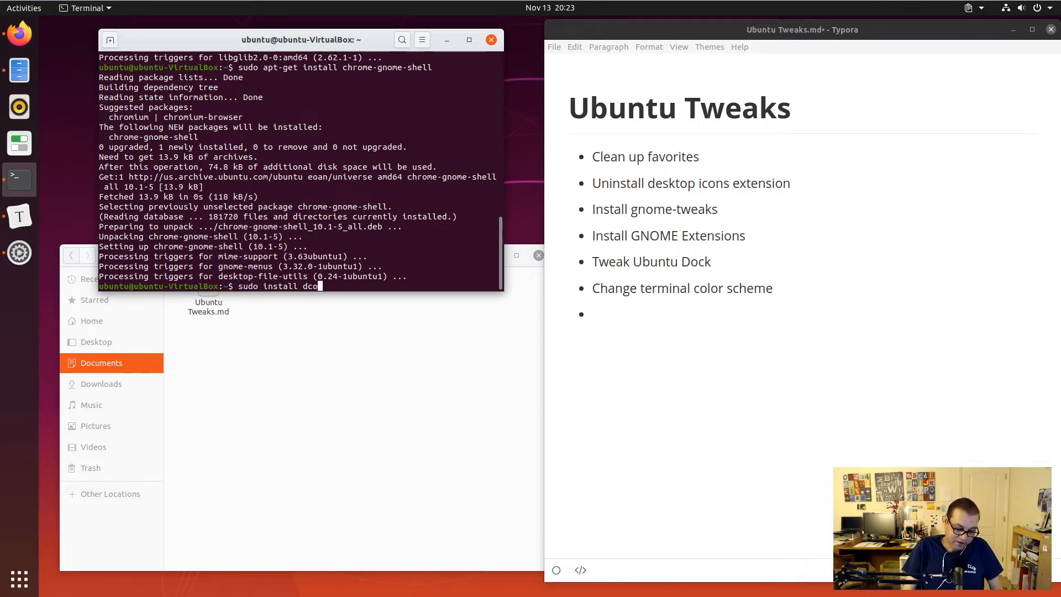
text(nf)
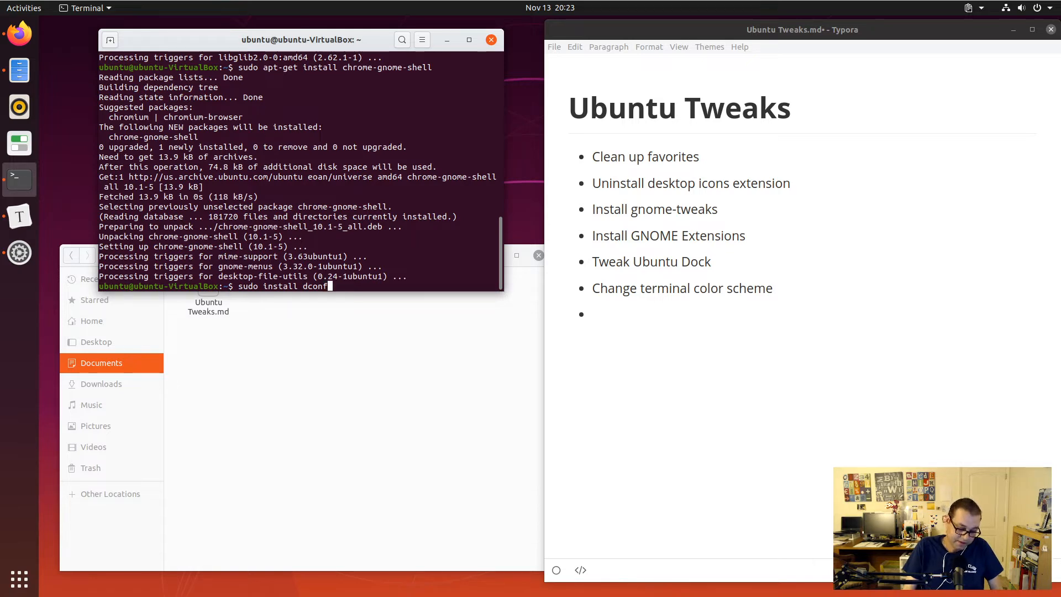
text(-editor)
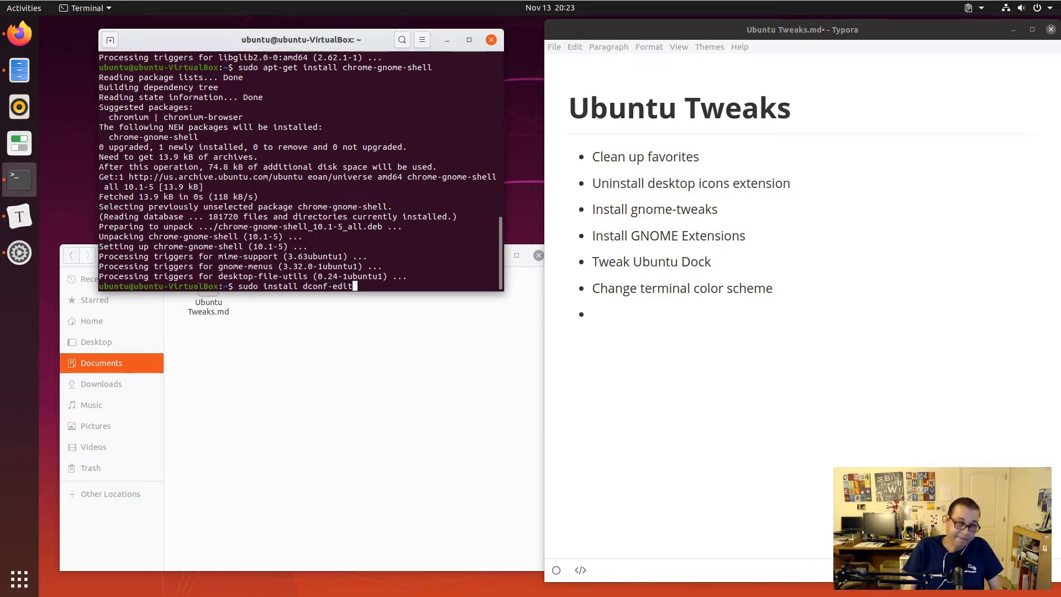
key(Return)
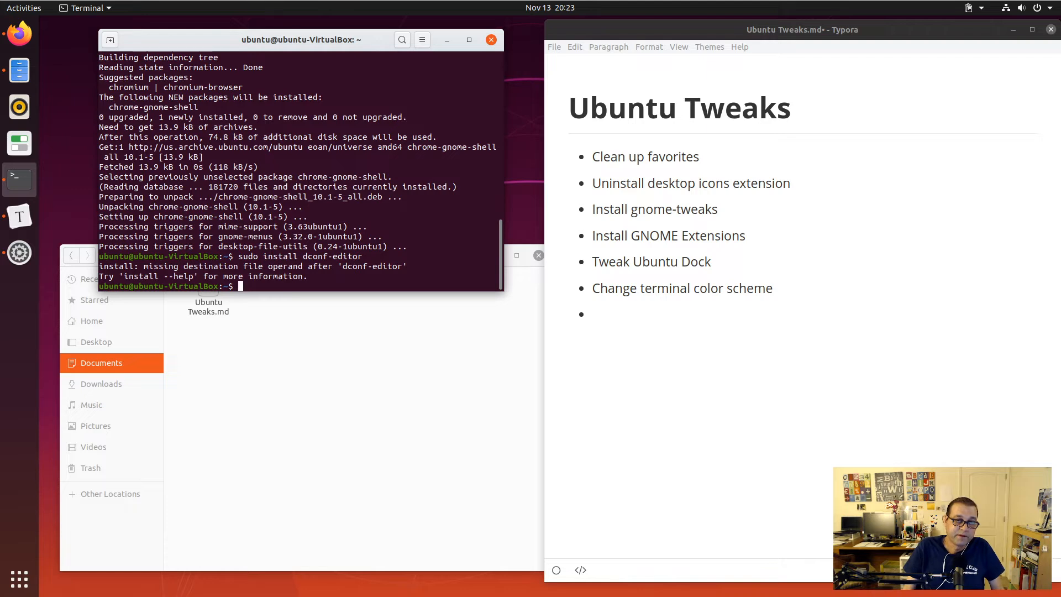
- Recall the last terminal command, correct it to "sudo apt install dconf-editor", and run it
key(Up)
key(BackSpace)
key(BackSpace)
key(BackSpace)
key(BackSpace)
key(BackSpace)
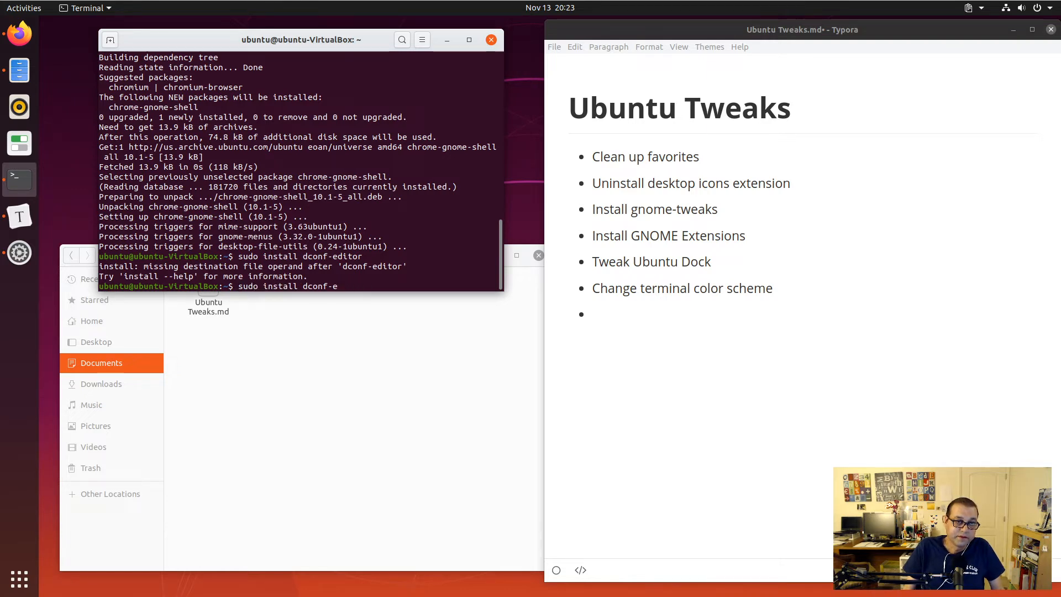
key(BackSpace)
key(BackSpace)
key(BackSpace)
text(n)
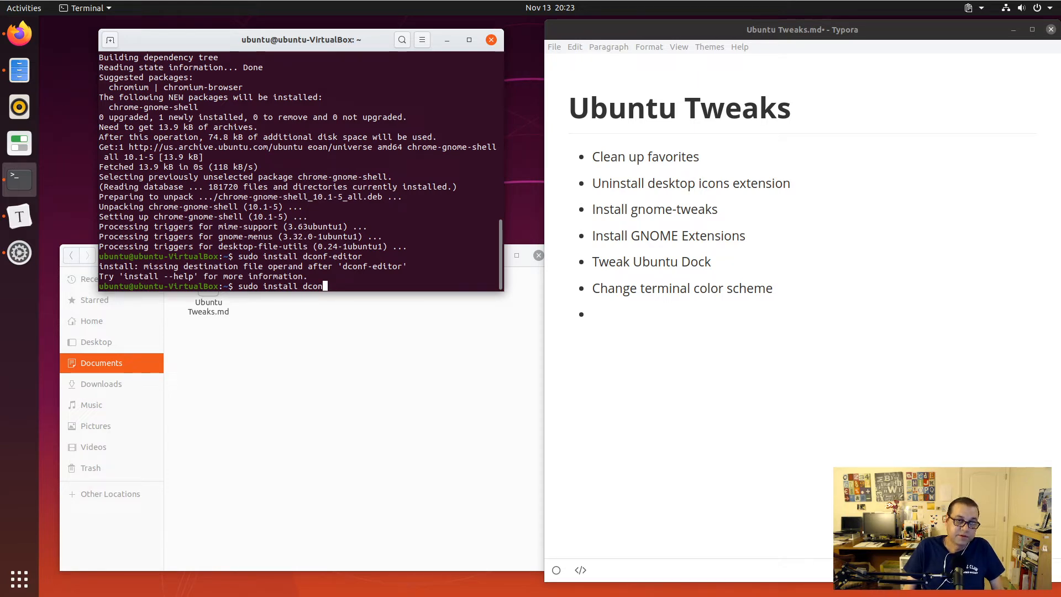
text(f)
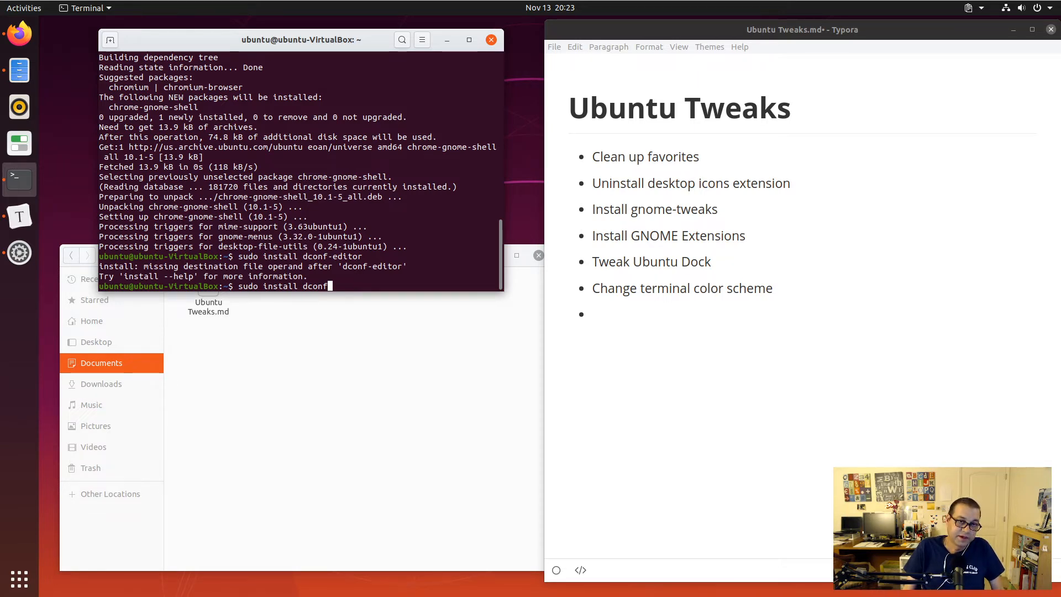
key(BackSpace)
key(BackSpace)
key(BackSpace)
key(BackSpace)
key(BackSpace)
key(BackSpace)
key(BackSpace)
key(BackSpace)
key(BackSpace)
key(BackSpace)
key(BackSpace)
key(BackSpace)
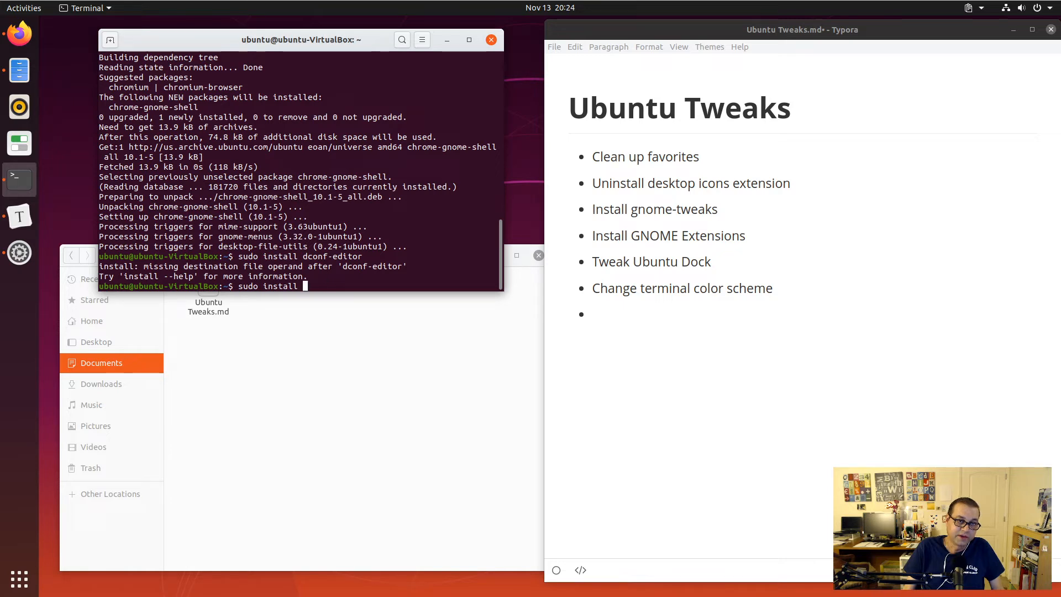
key(BackSpace)
text(apt )
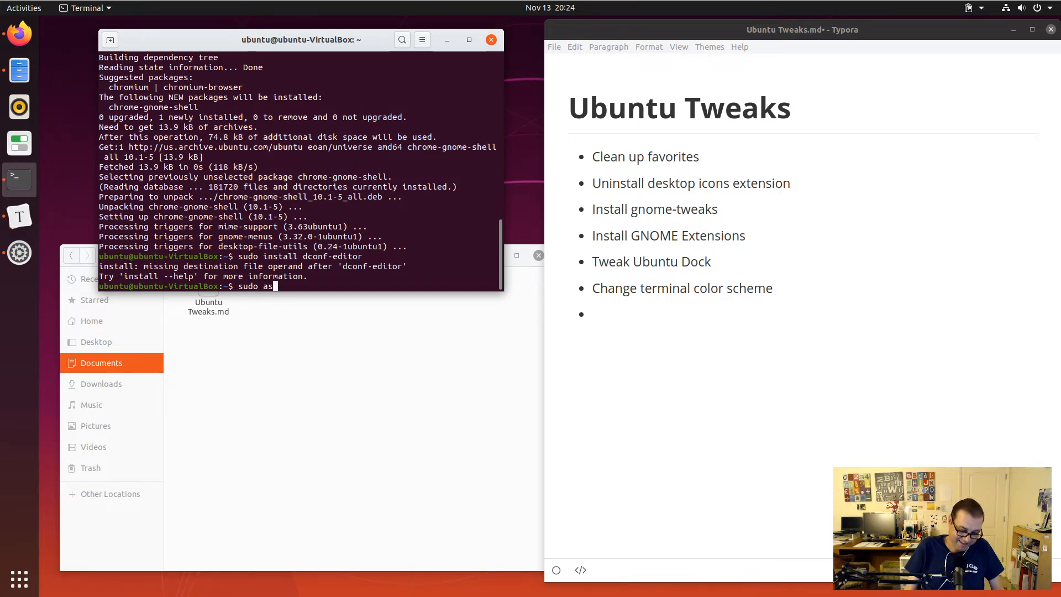
text(install )
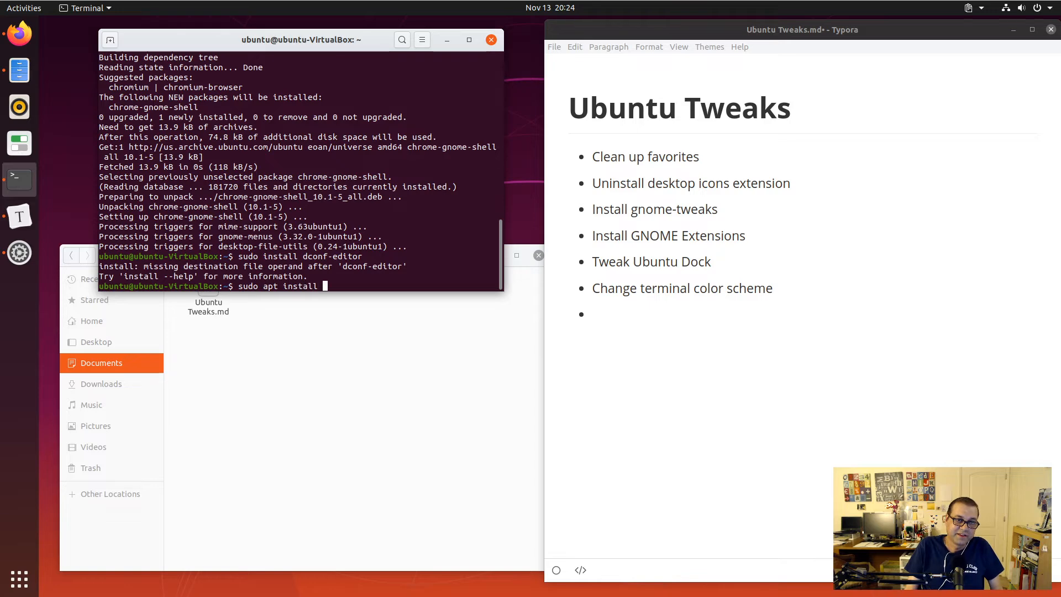
text(dconf-editor)
key(Return)
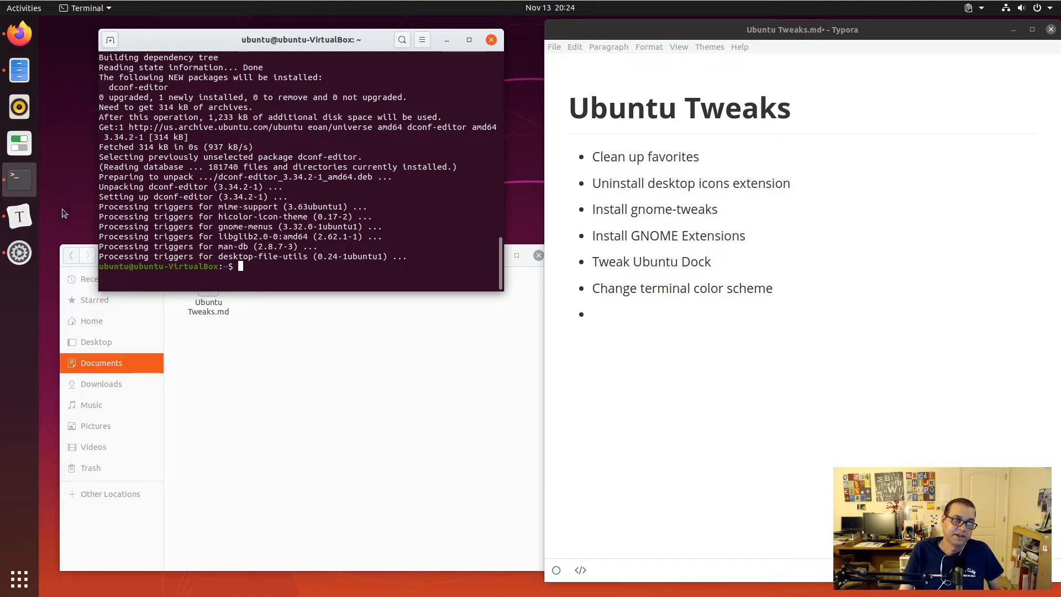
- Browse the installed applications, search for "dcon", and add dconf Editor to the favorites
click(22, 584)
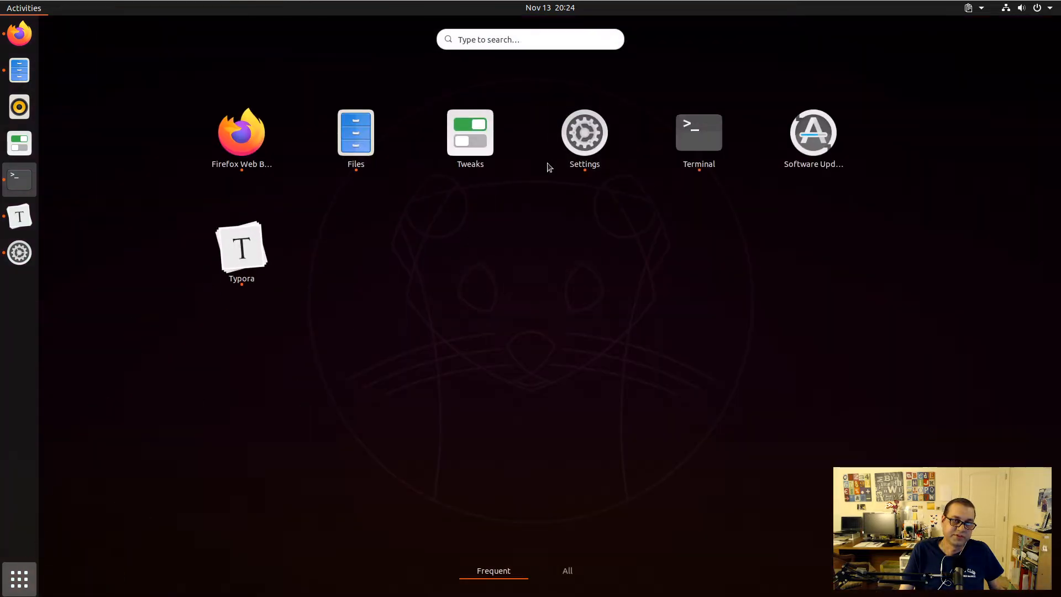
click(570, 577)
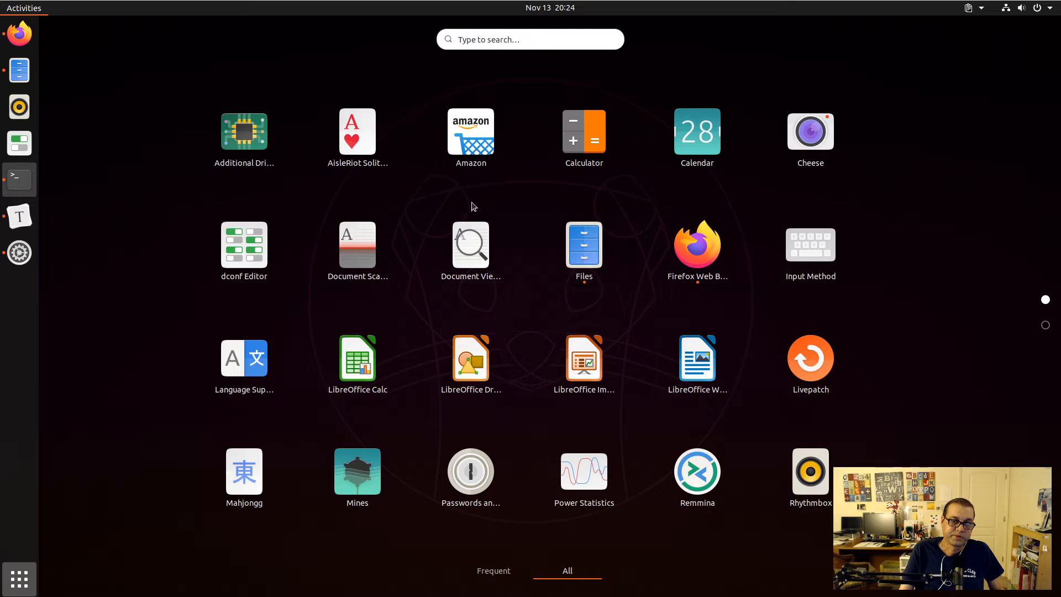
scroll(480, 250, down, 1)
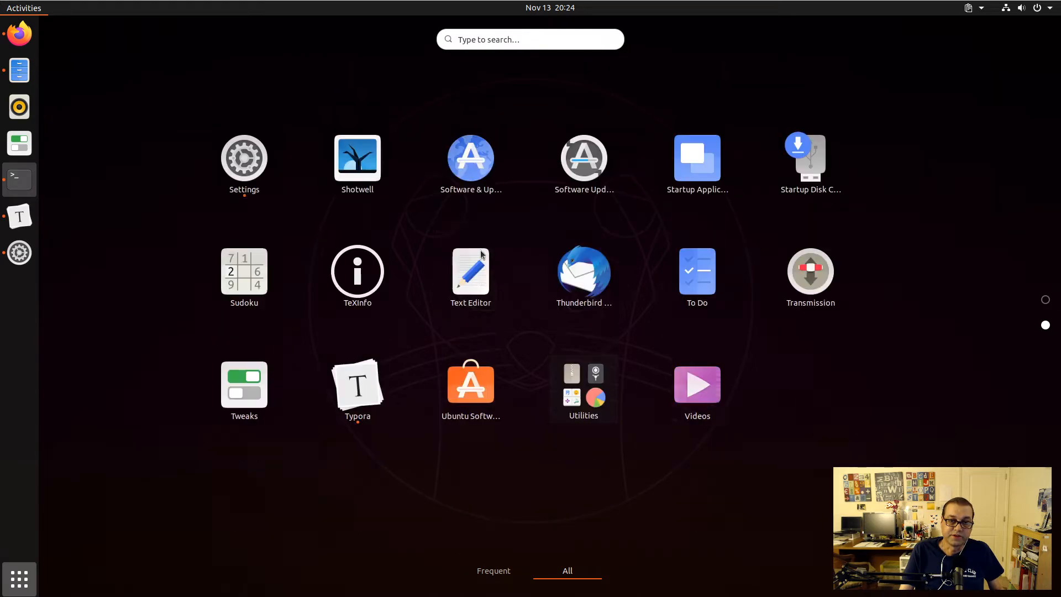
click(581, 358)
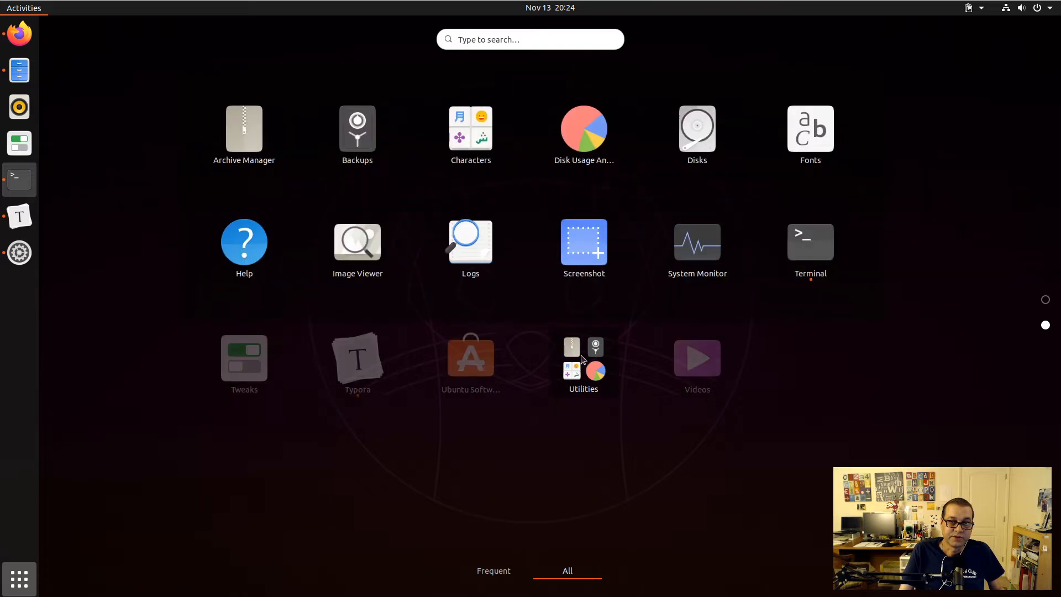
click(581, 358)
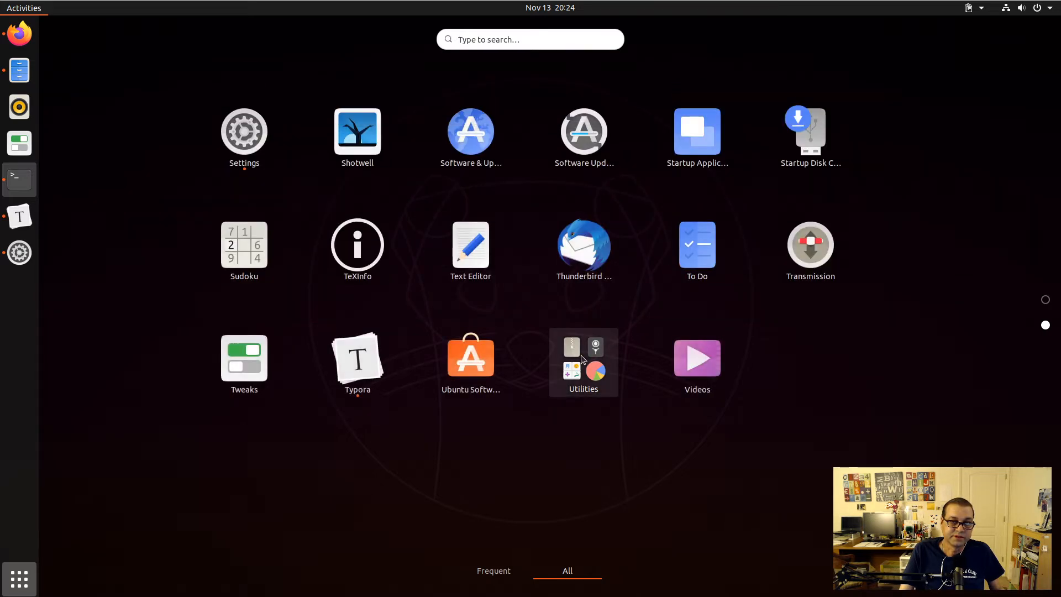
scroll(581, 358, up, 1)
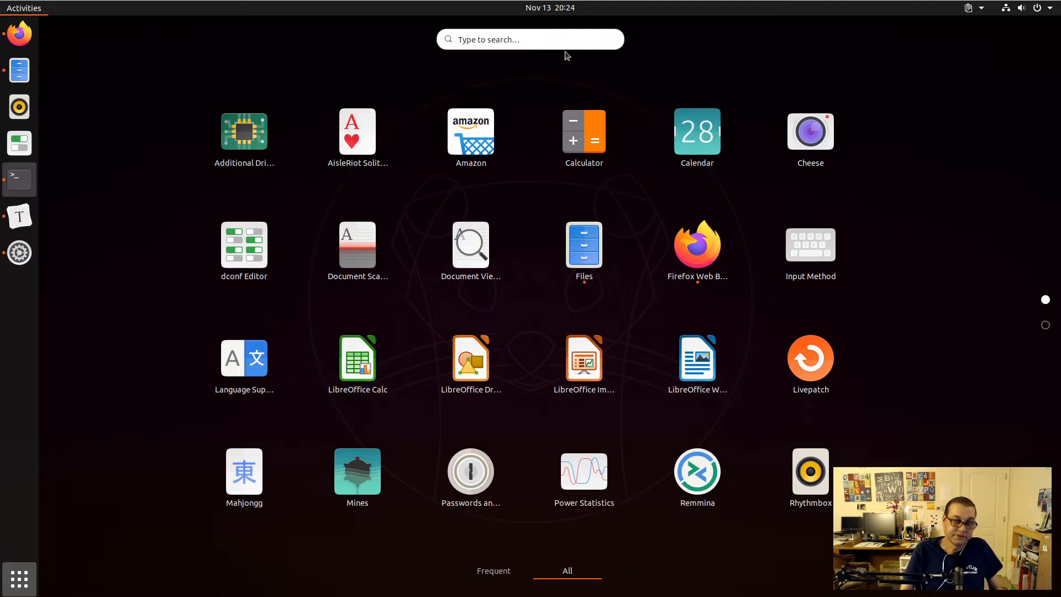
text(dcon)
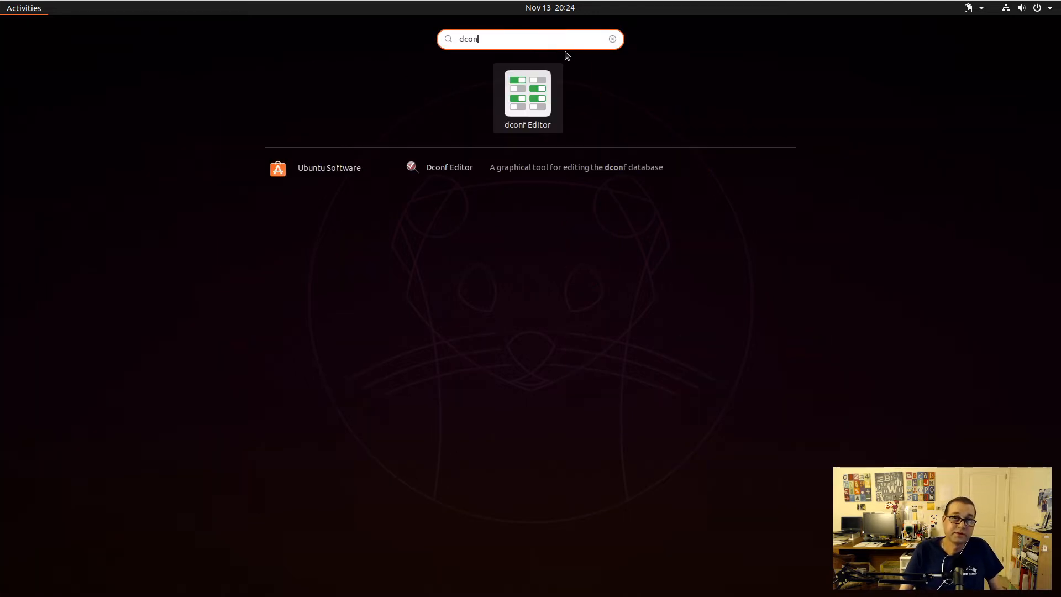
right_click(544, 90)
click(632, 95)
- Launch dconf Editor, dismiss its startup warning so it does not show next time, and reload the folder view
click(536, 93)
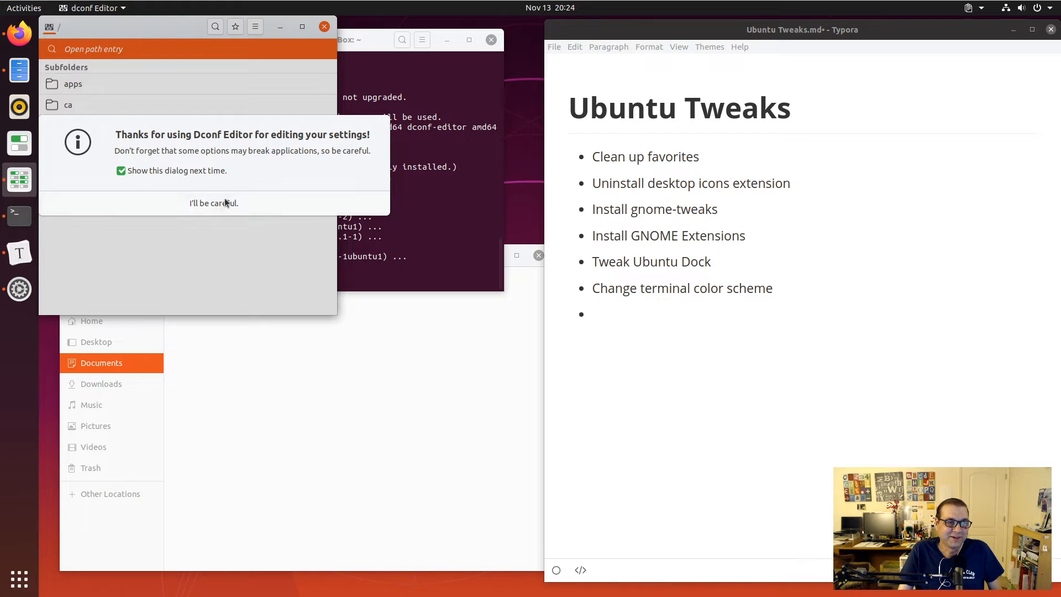
click(164, 172)
click(189, 202)
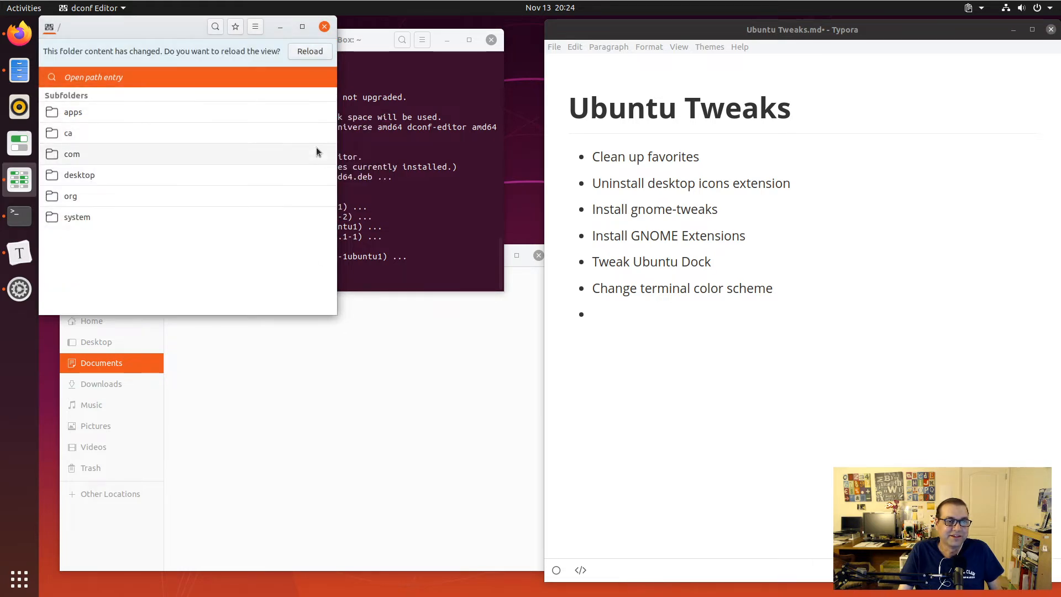
click(314, 50)
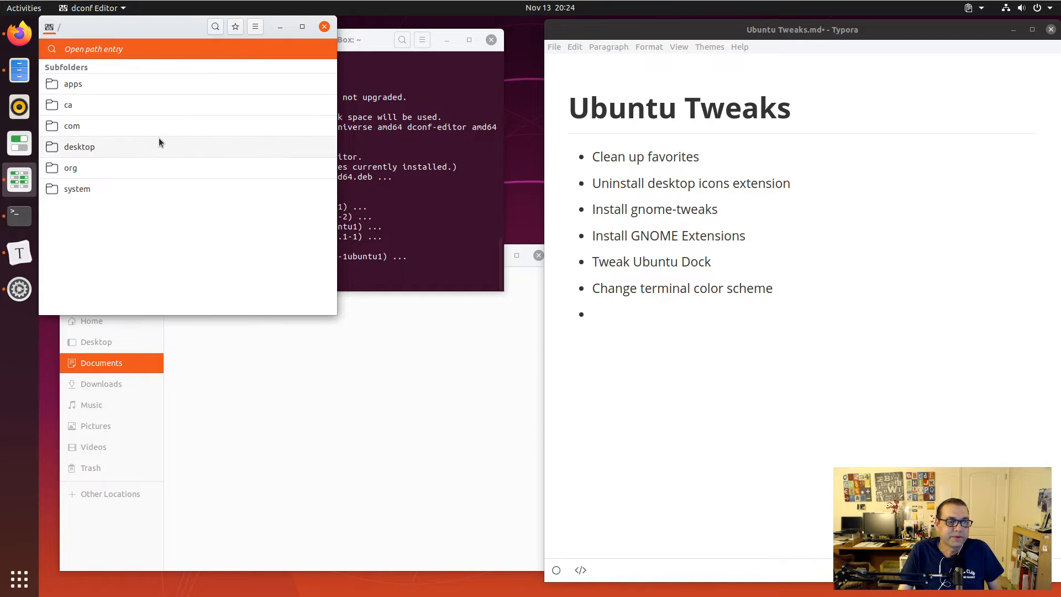
- Move the dconf Editor window clear of the dock and open the path /org/gnome/shell/extensions/dash-to-dock/
drag(141, 32, 168, 54)
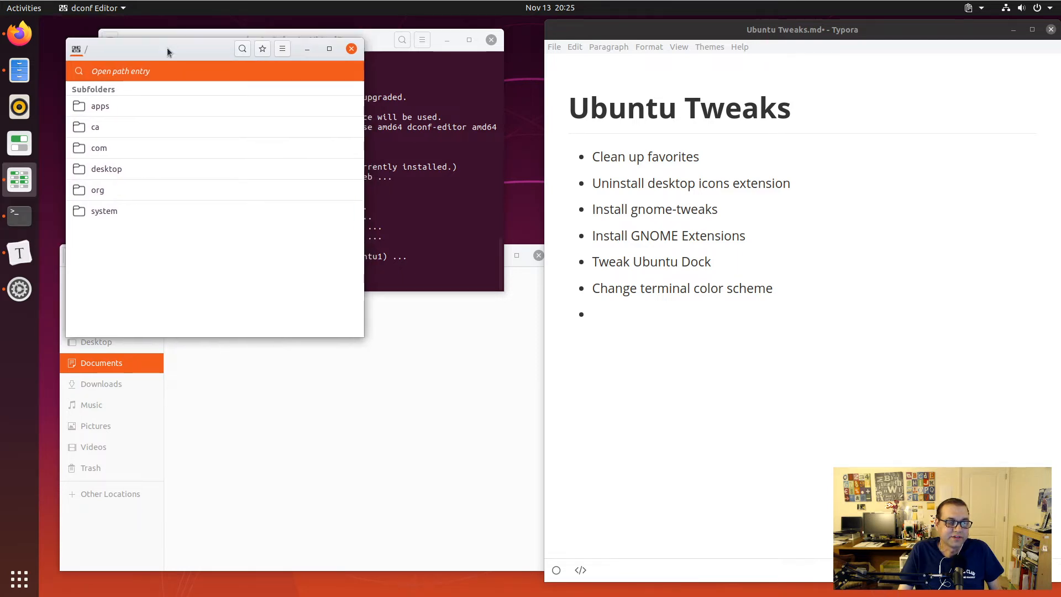
click(127, 194)
click(131, 128)
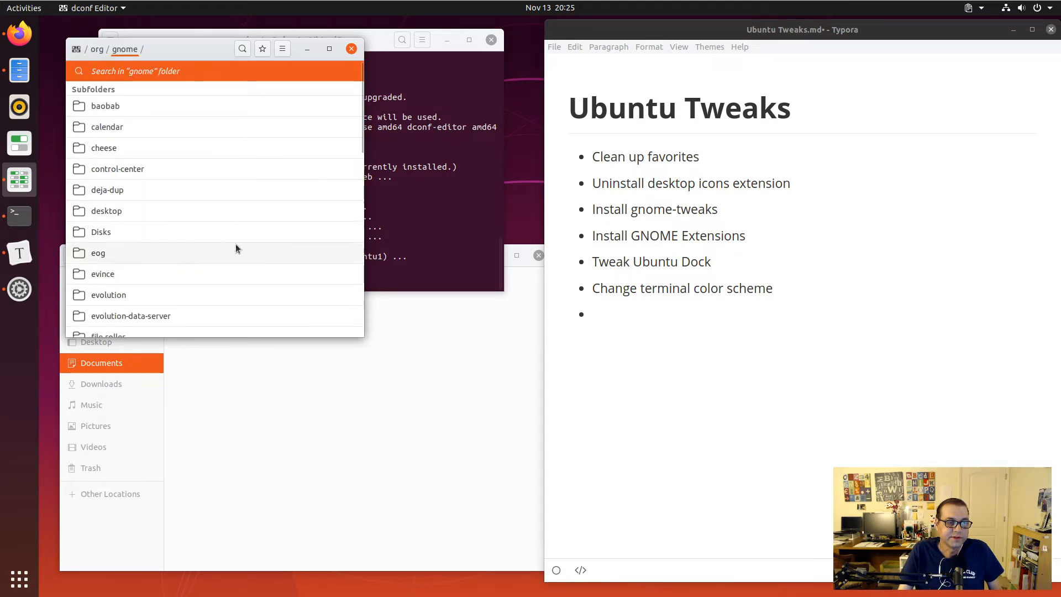
scroll(236, 245, down, 5)
click(207, 161)
click(167, 135)
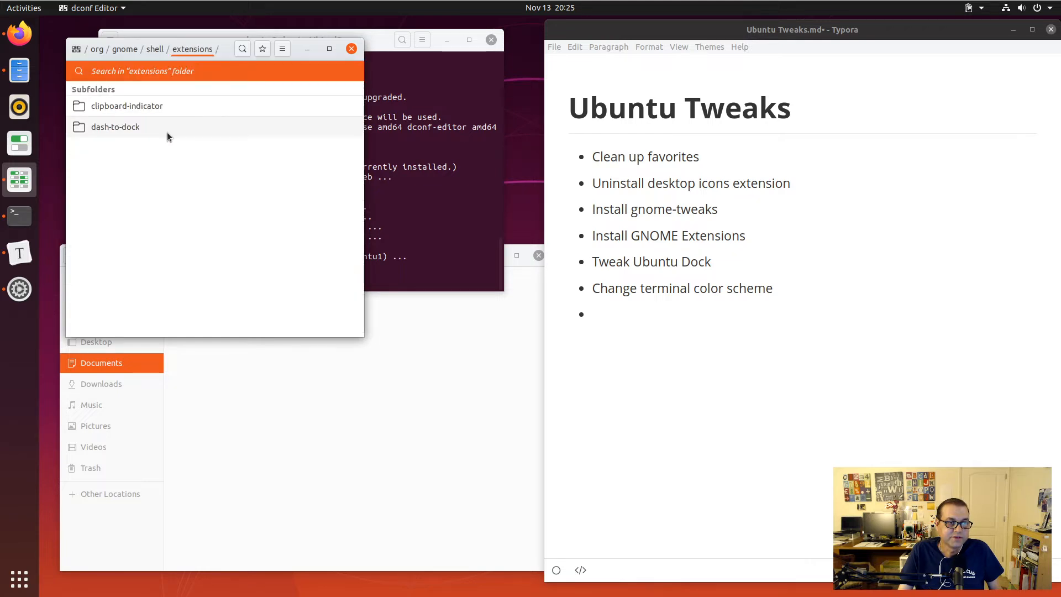
click(143, 125)
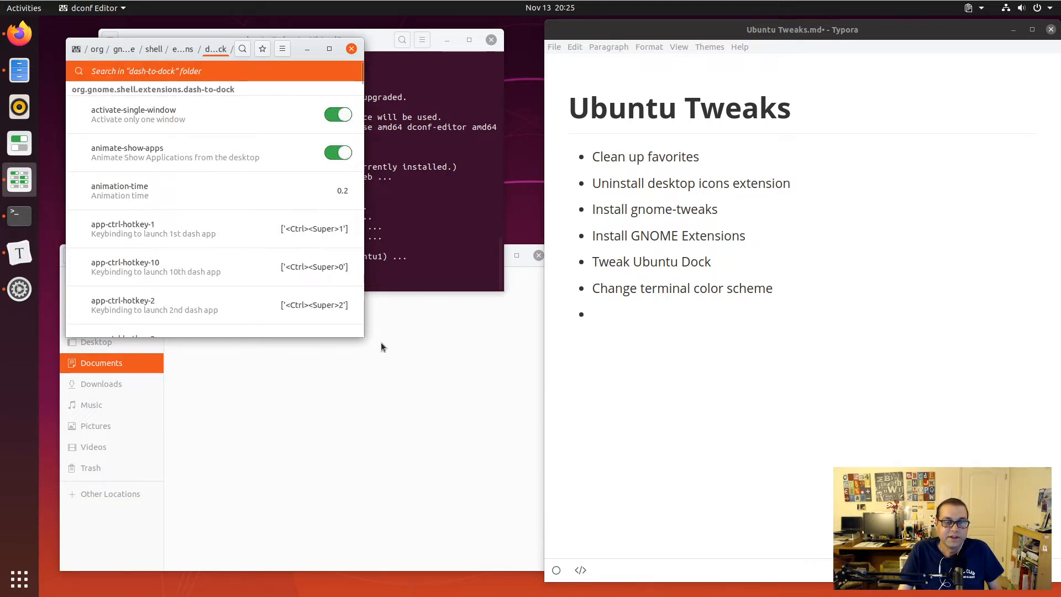
- Lengthen the dconf Editor window and place the Dock page of Settings beside it for comparison
drag(339, 337, 359, 577)
click(19, 289)
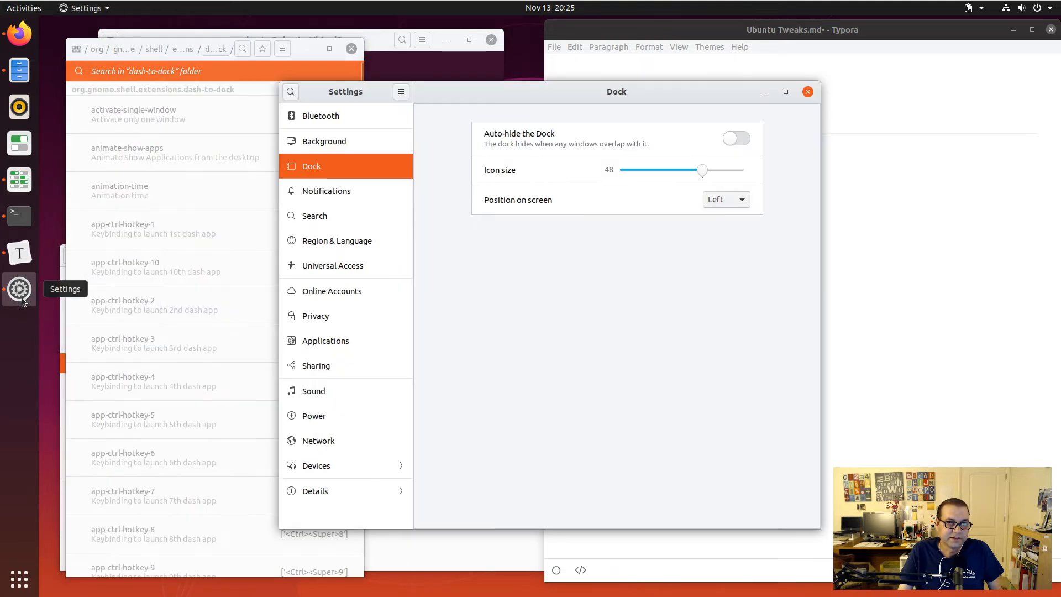
drag(518, 88, 693, 68)
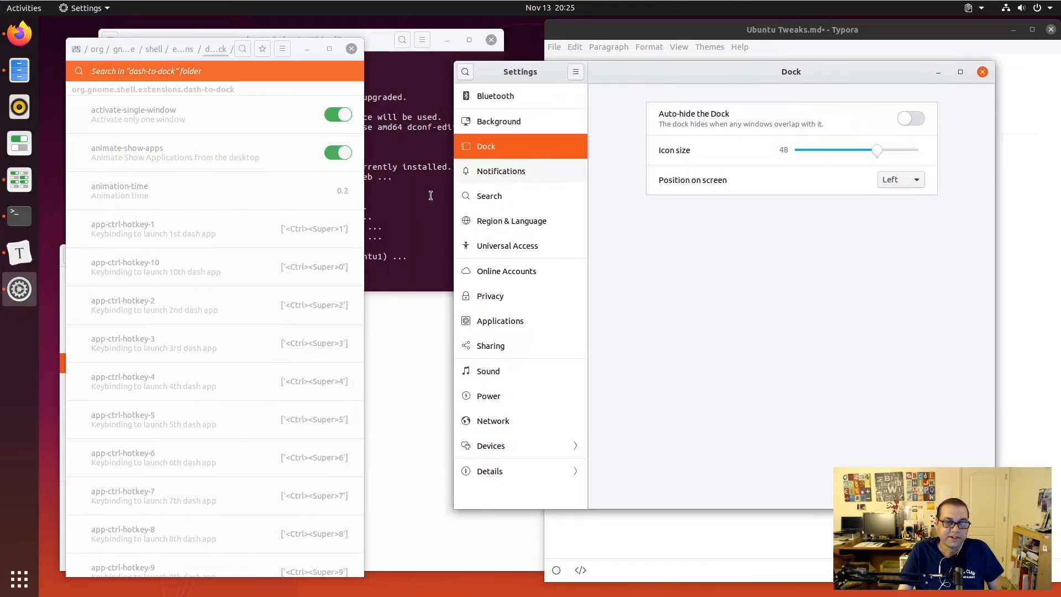
- Find the click-action key, turn off its default value, choose the custom value 'minimize', and apply the change
click(277, 72)
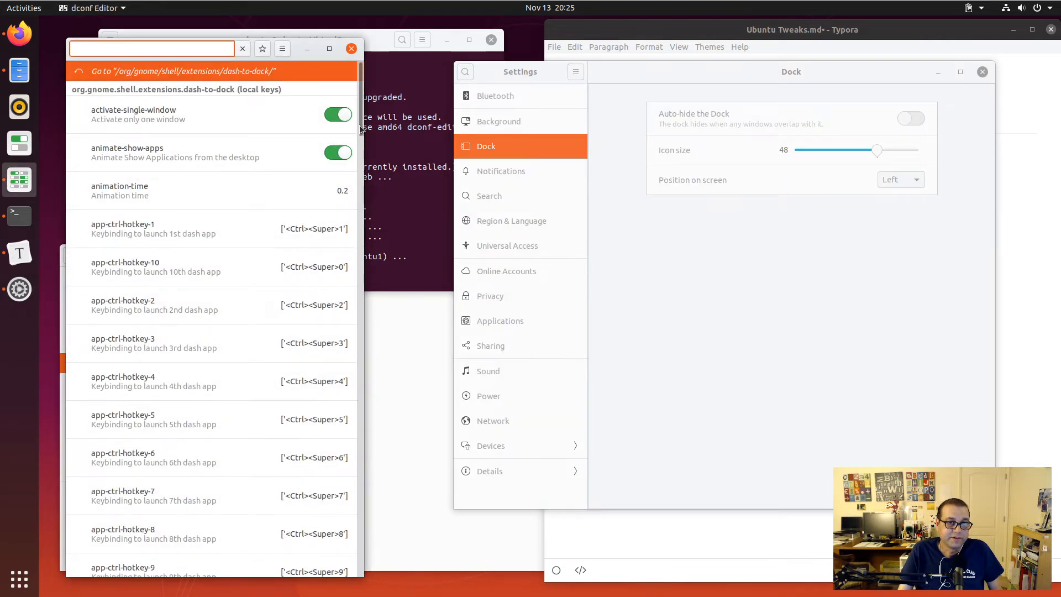
scroll(358, 134, down, 5)
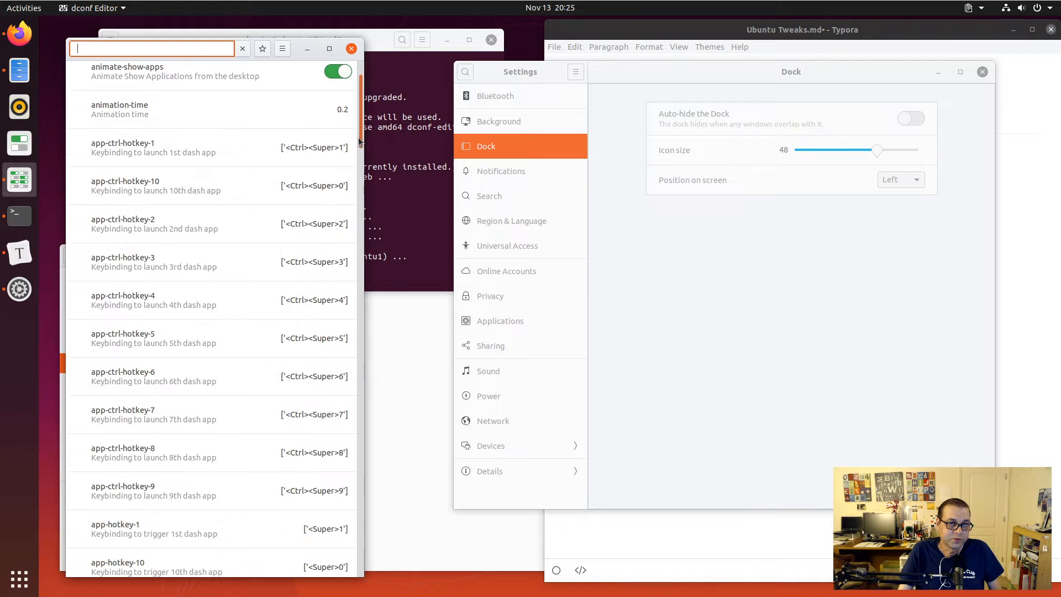
drag(360, 148, 355, 315)
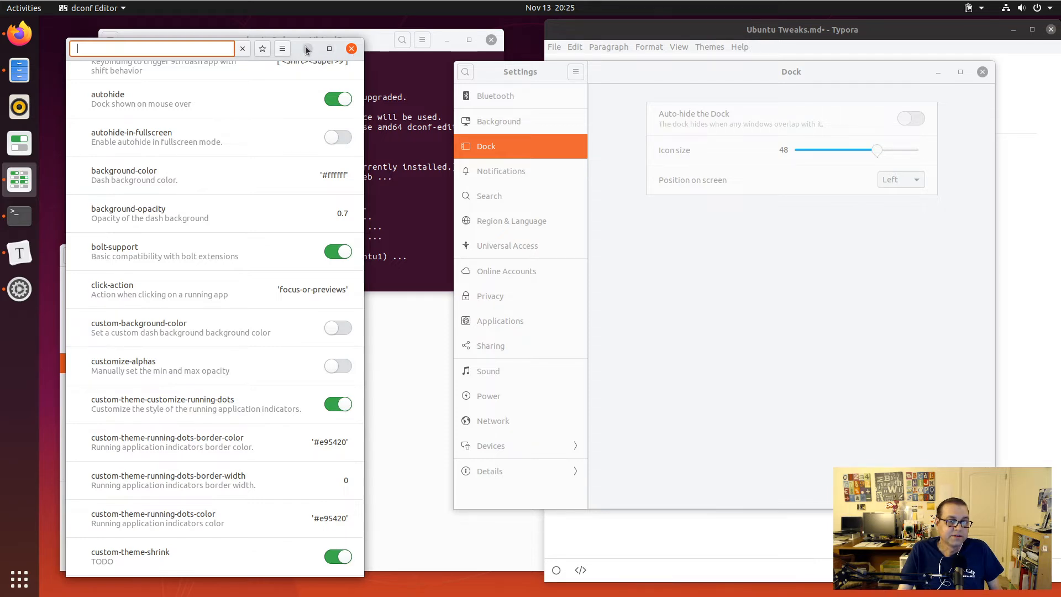
click(628, 69)
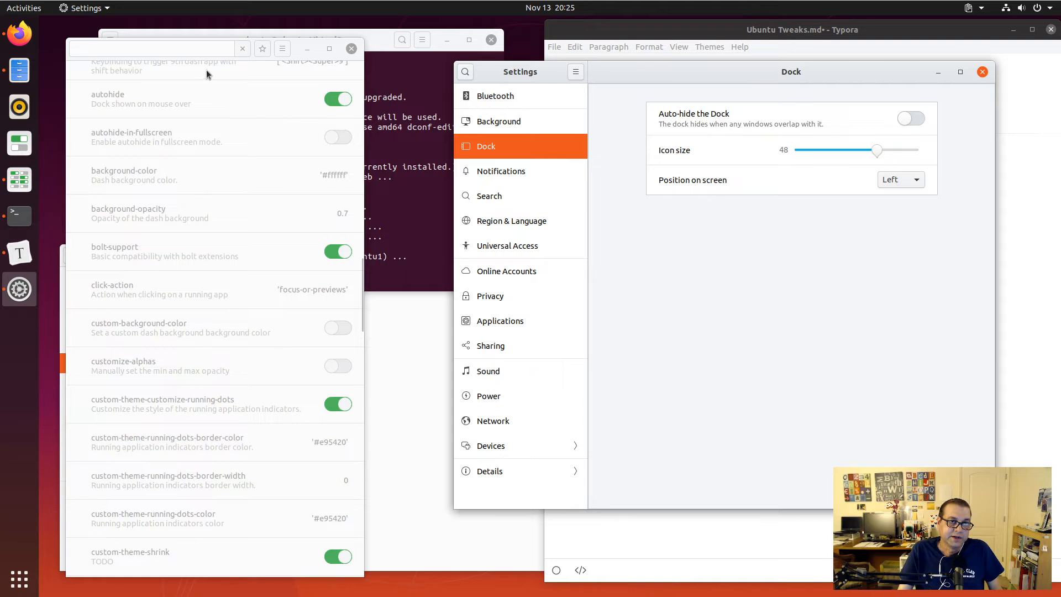
click(230, 290)
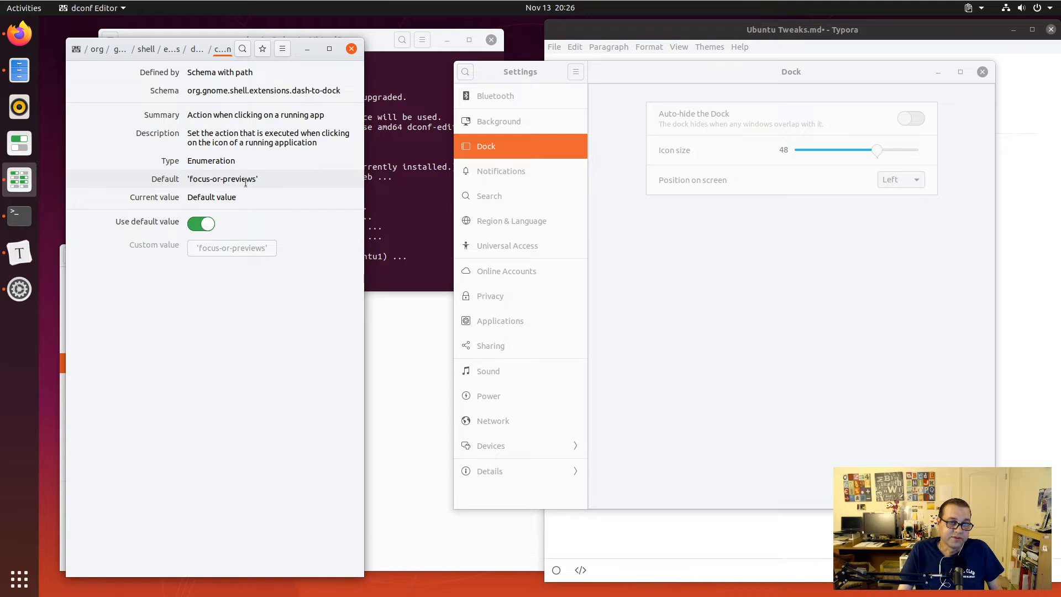
click(205, 223)
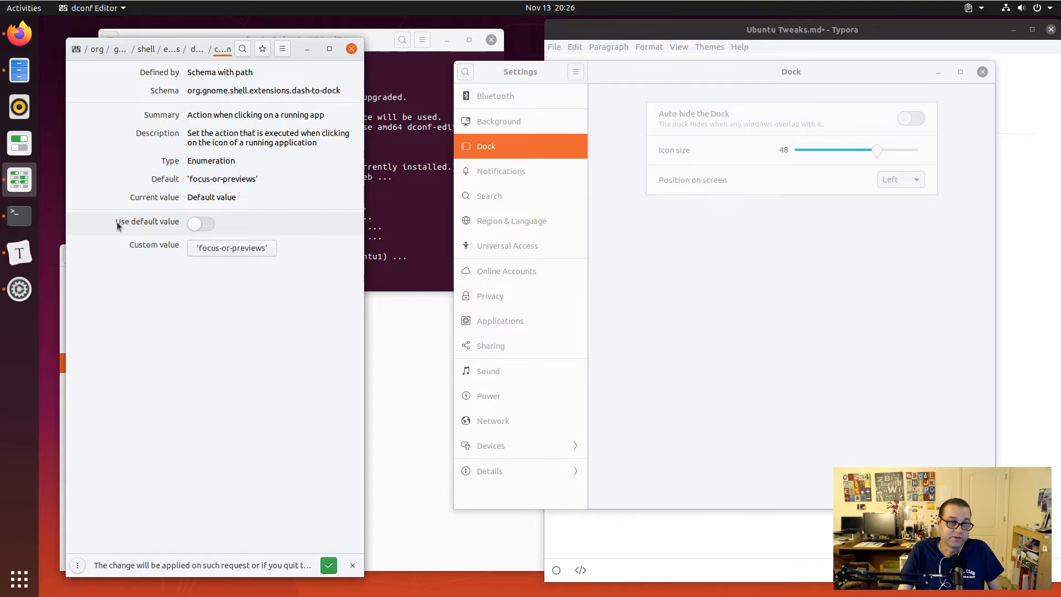
click(218, 250)
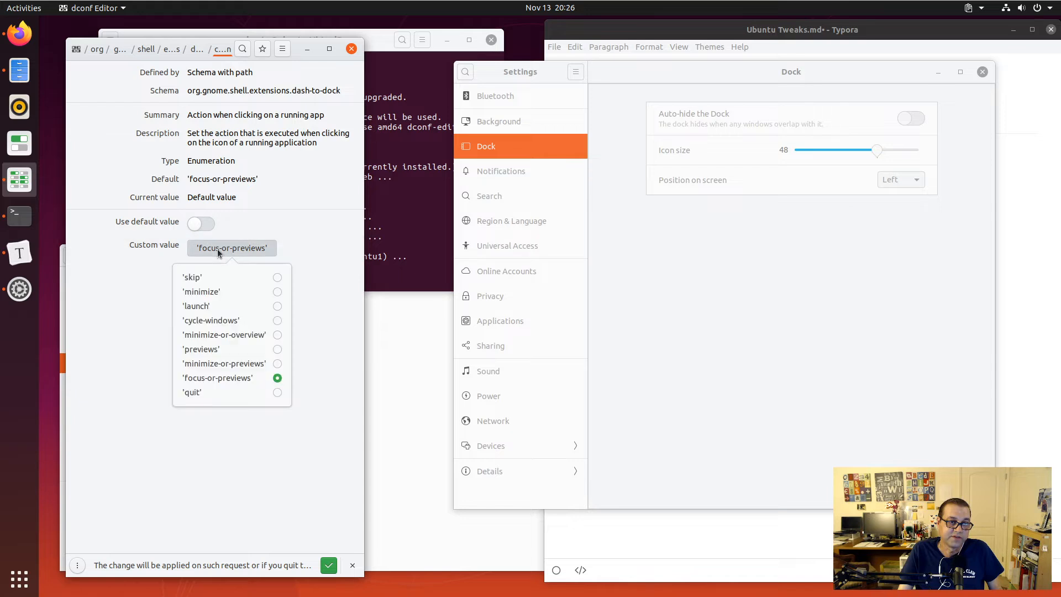
click(277, 292)
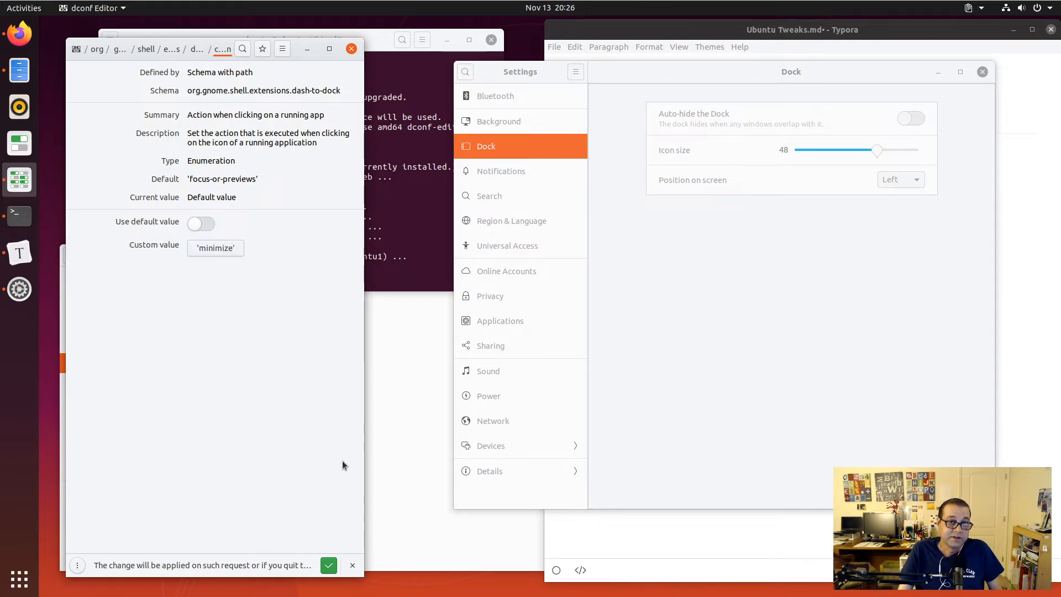
click(328, 566)
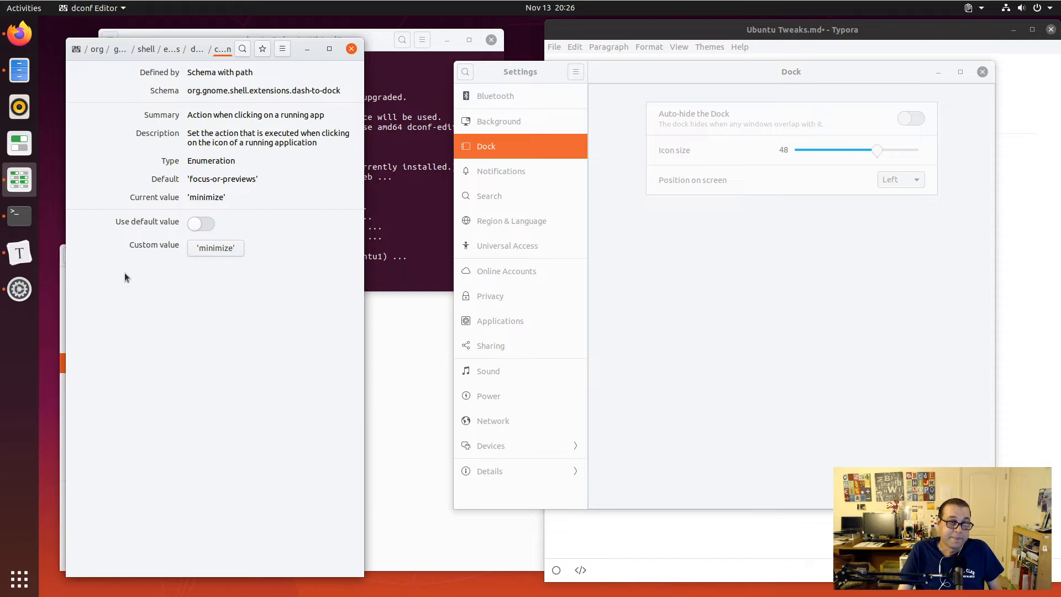
- Test the dock's click action by repeatedly minimizing and restoring the dconf Editor and Settings windows
click(22, 181)
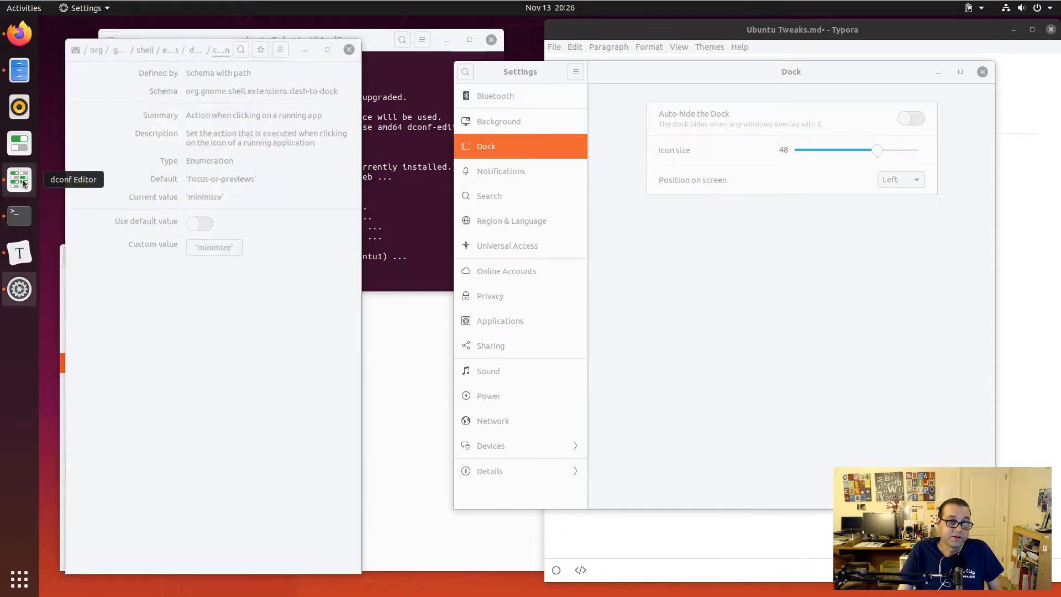
click(20, 179)
click(22, 181)
click(22, 180)
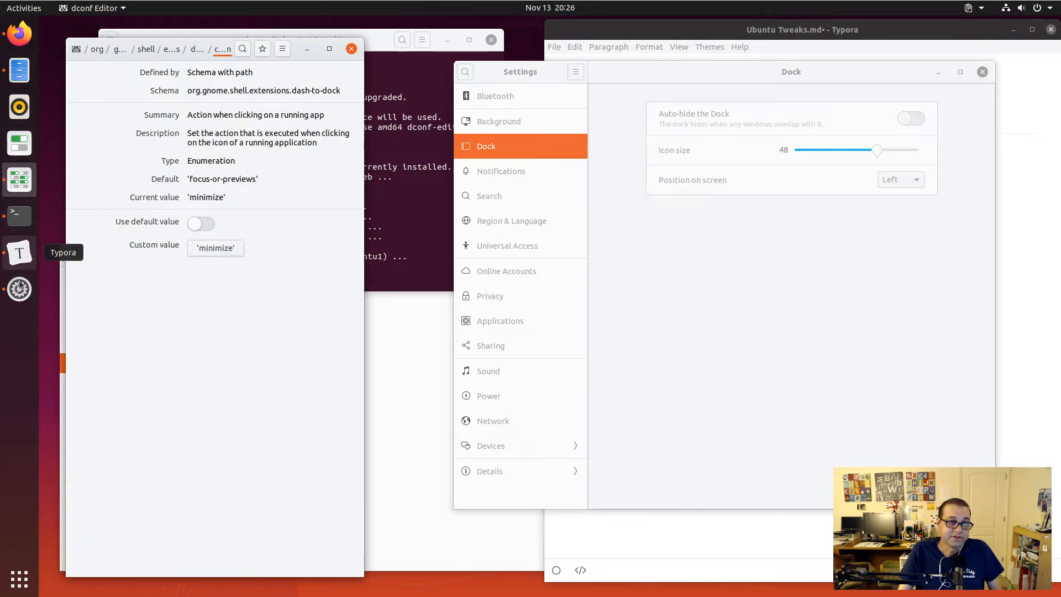
click(24, 301)
click(24, 301)
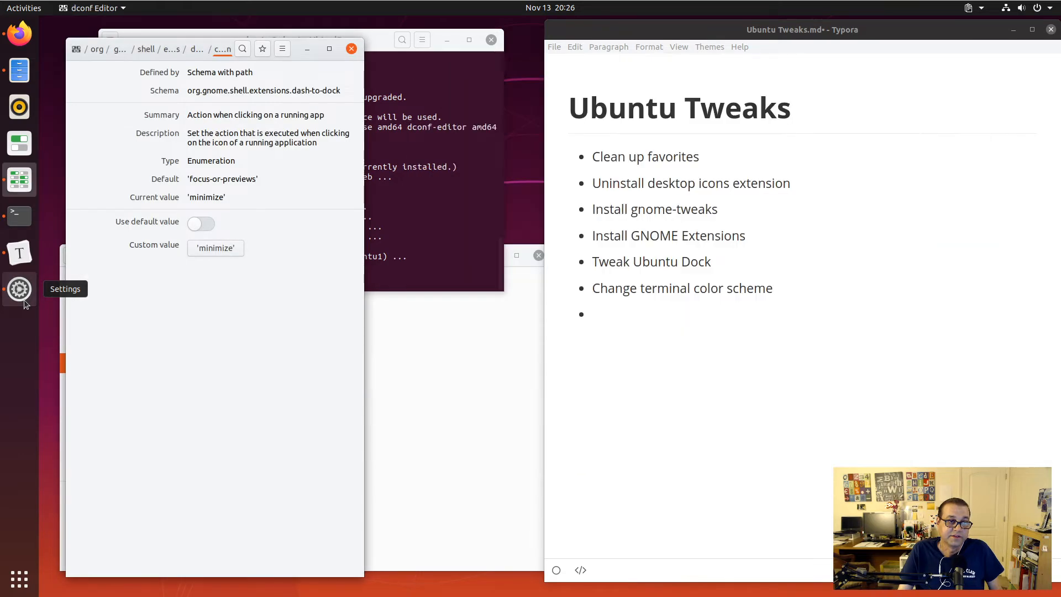
click(24, 293)
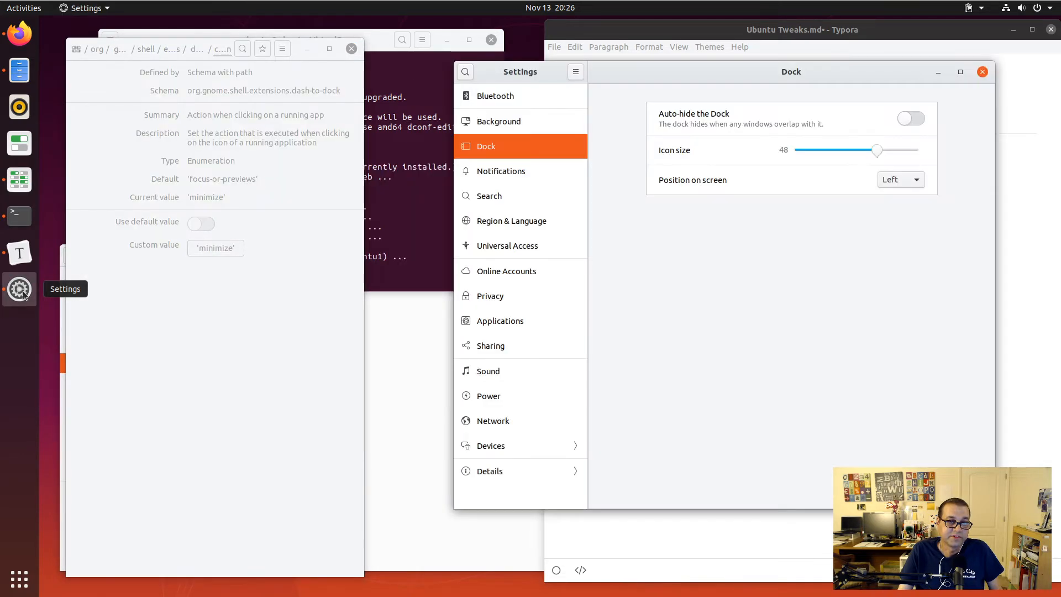
- Return to the dash-to-dock key list in a widened dconf Editor window and turn off show-mounts
click(200, 371)
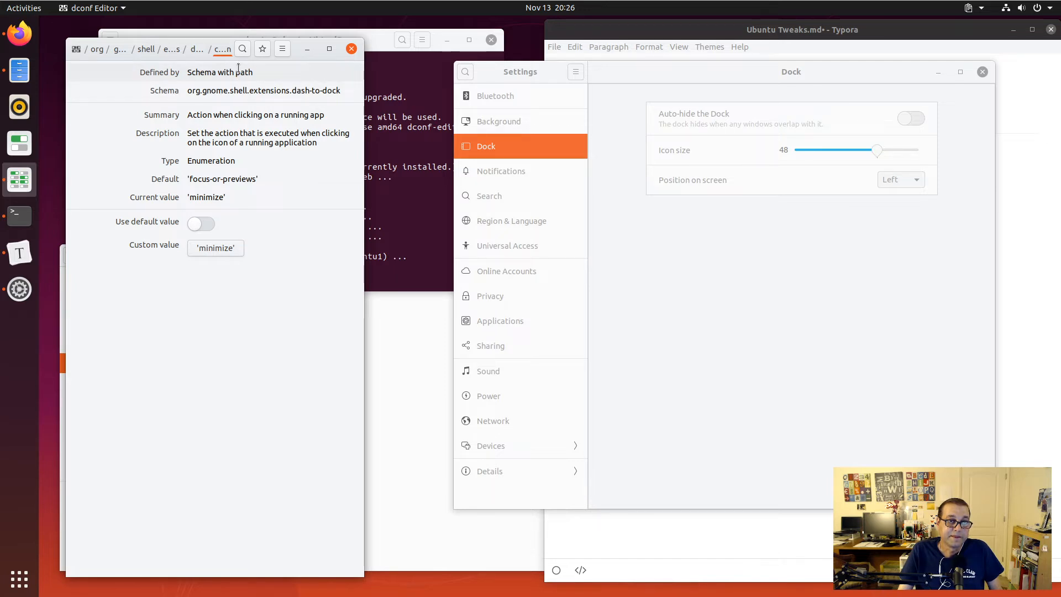
drag(363, 101, 492, 101)
click(272, 50)
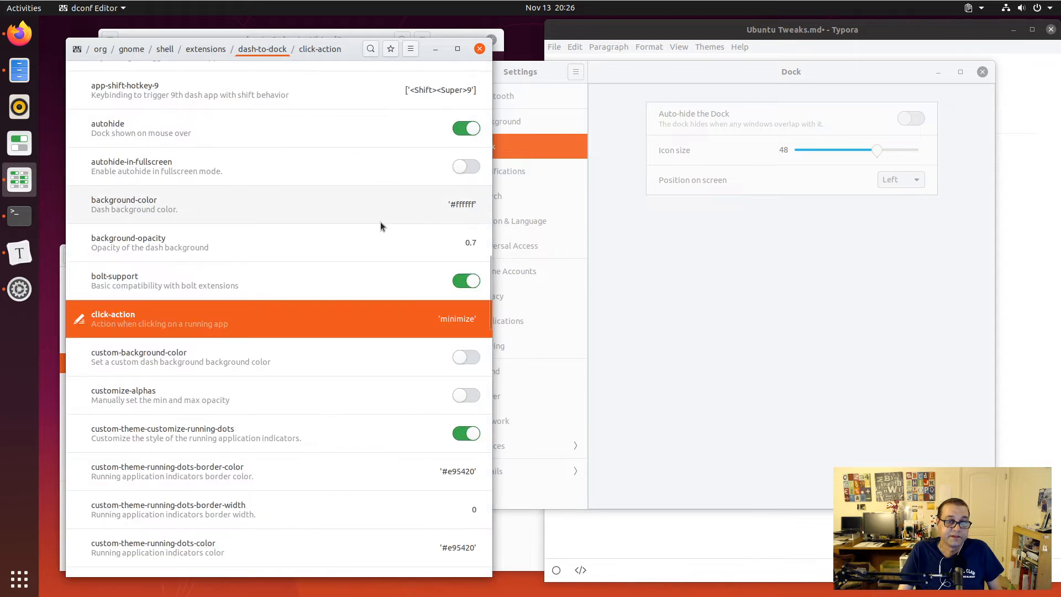
drag(490, 283, 481, 540)
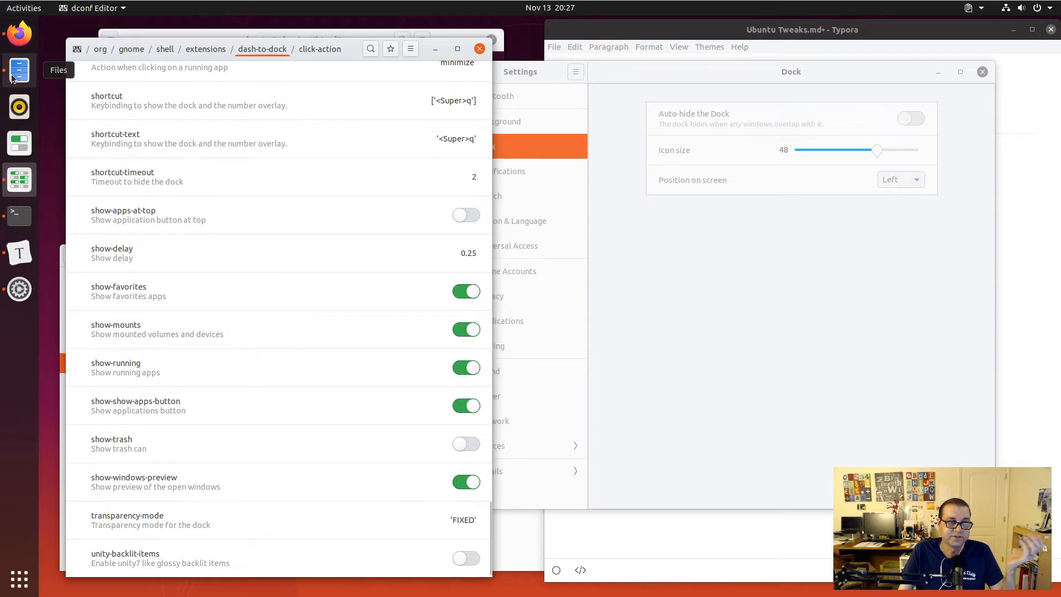
click(466, 330)
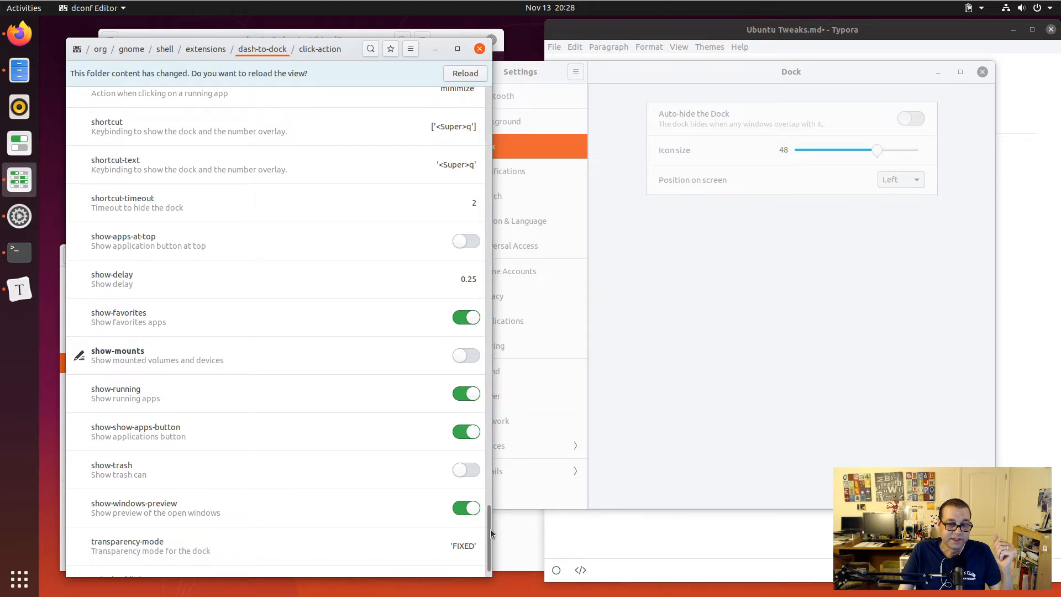
- Look back through the dash-to-dock keys, from the show options up to the app hotkey entries
scroll(483, 502, up, 10)
scroll(462, 431, up, 18)
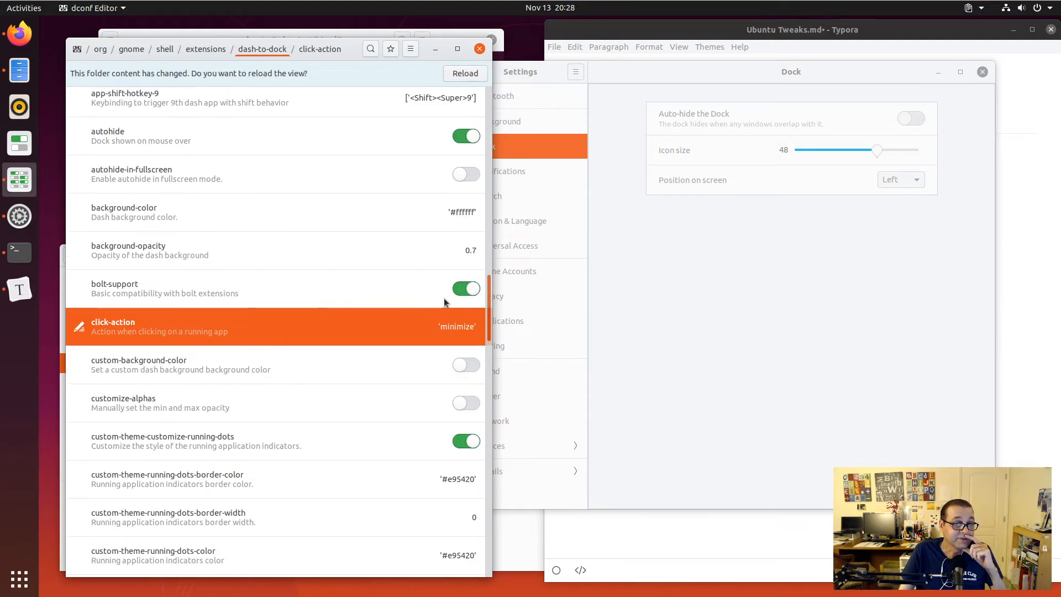
scroll(446, 243, up, 8)
scroll(446, 173, up, 4)
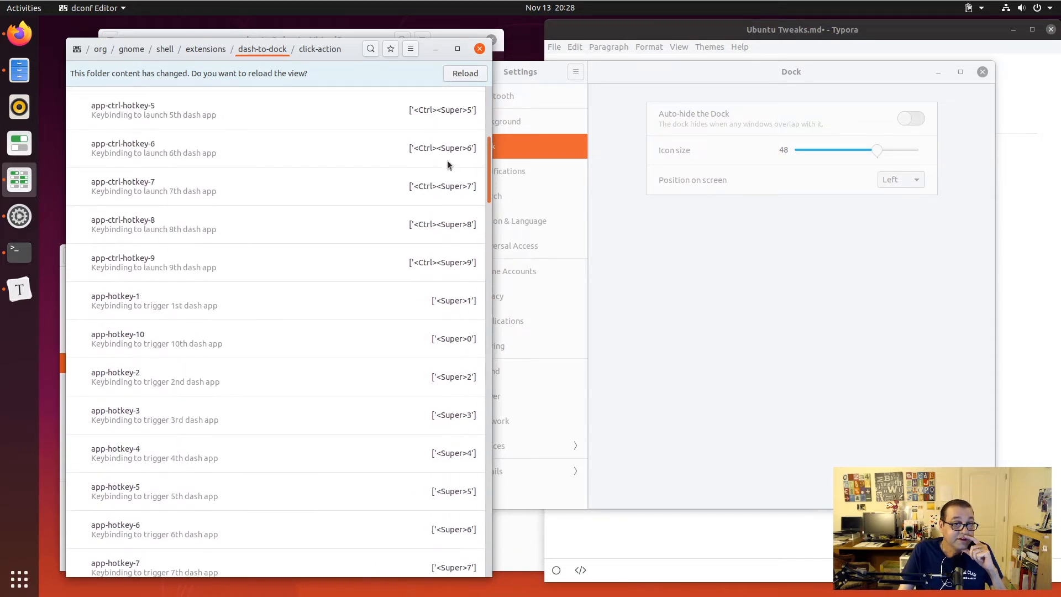
scroll(450, 214, down, 10)
scroll(463, 247, down, 4)
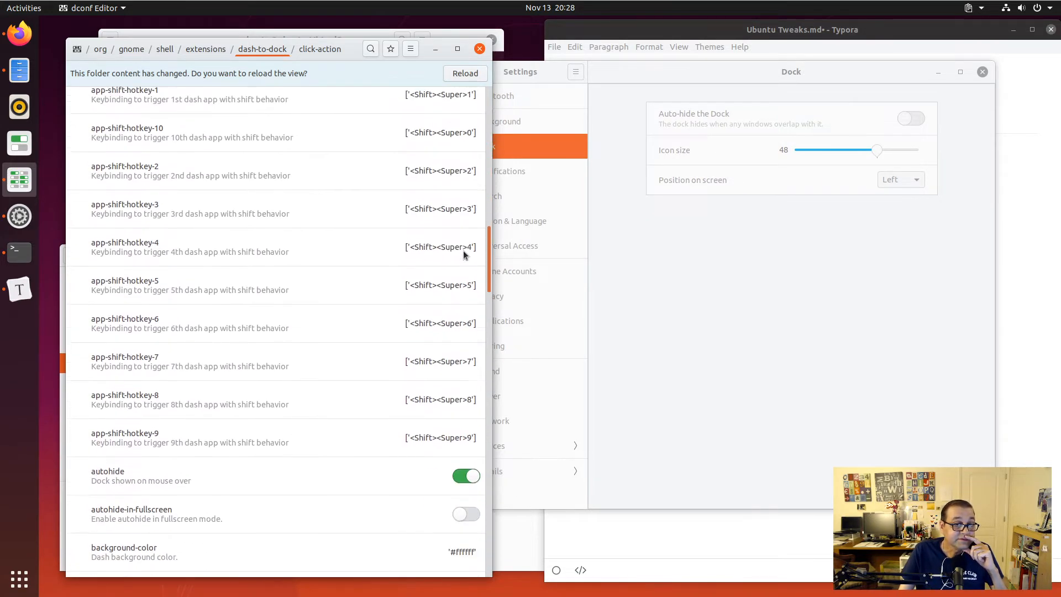
scroll(462, 241, up, 5)
scroll(462, 233, down, 5)
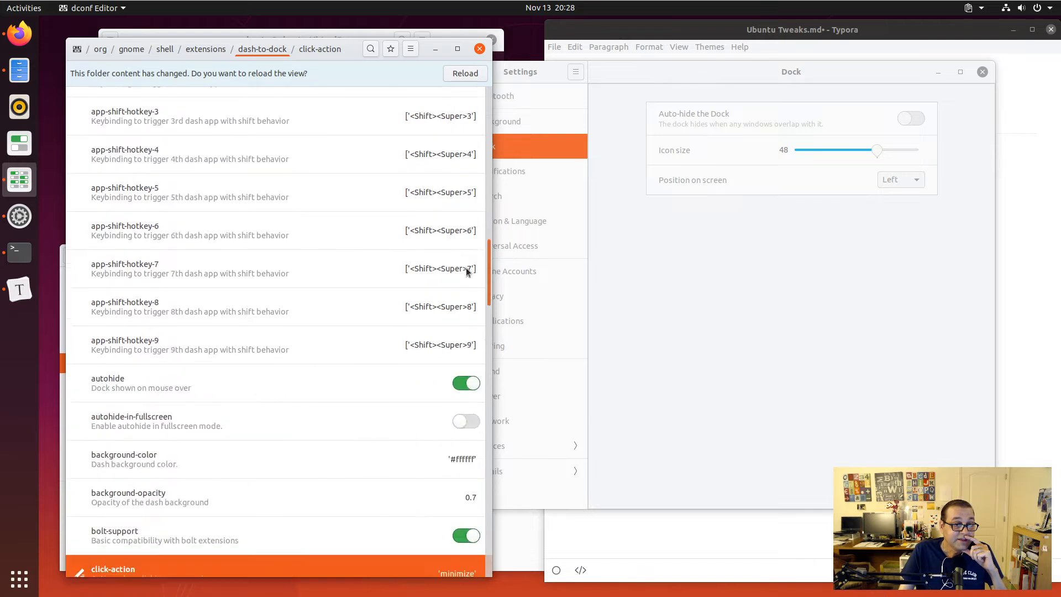
- Find the running-indicator-style key, turn off its default value, choose the custom value 'DASHES', and apply the change
scroll(469, 285, down, 4)
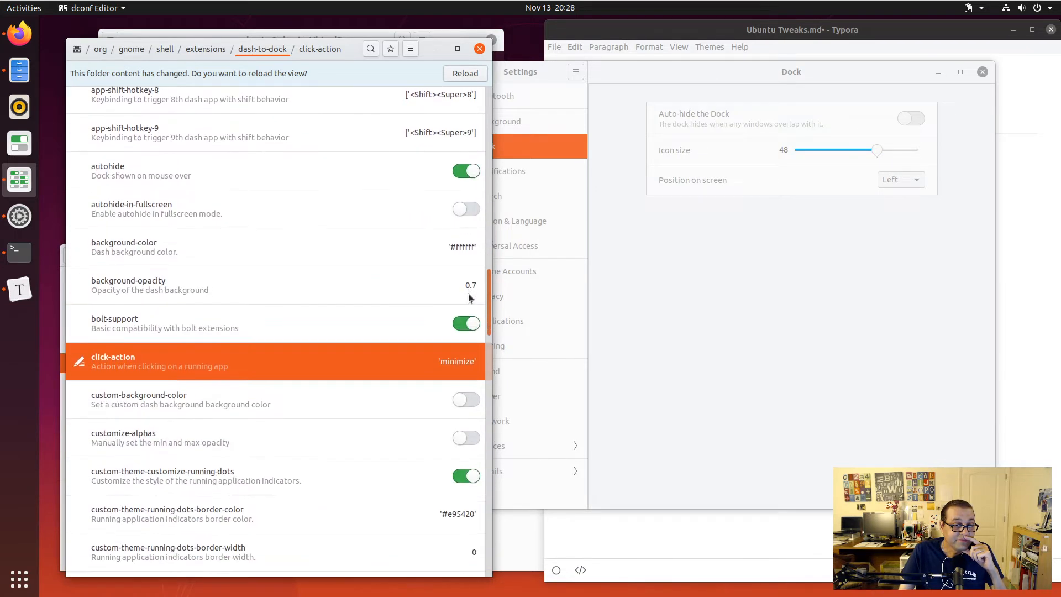
scroll(469, 326, down, 4)
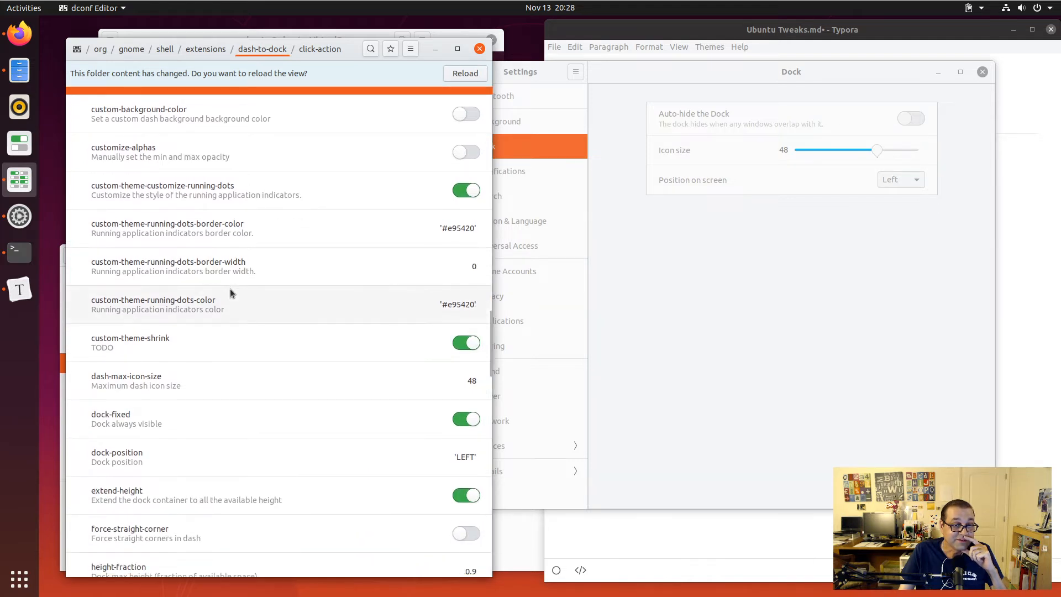
scroll(270, 280, down, 2)
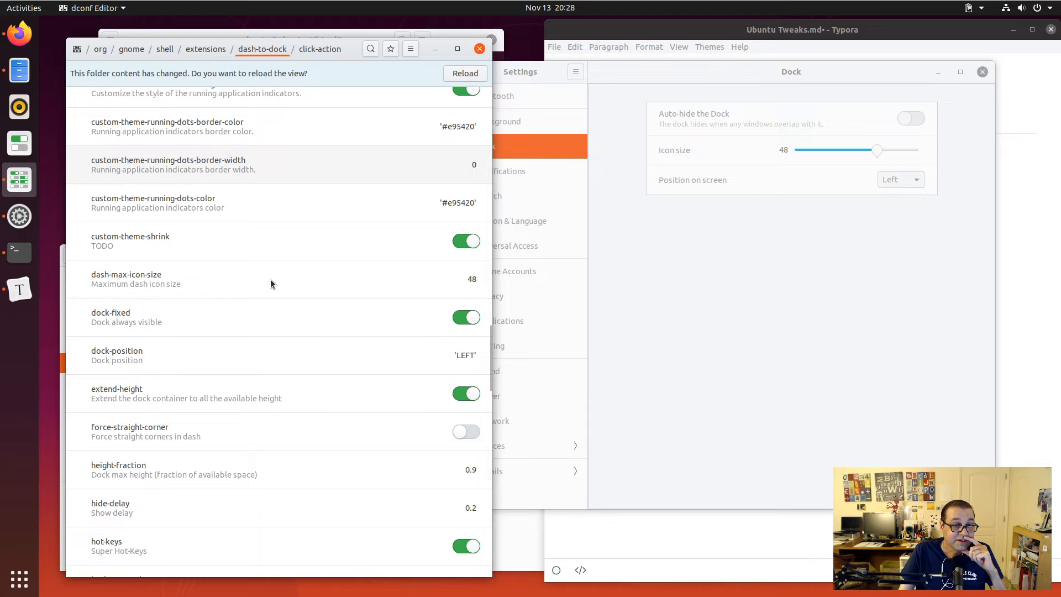
scroll(319, 272, down, 15)
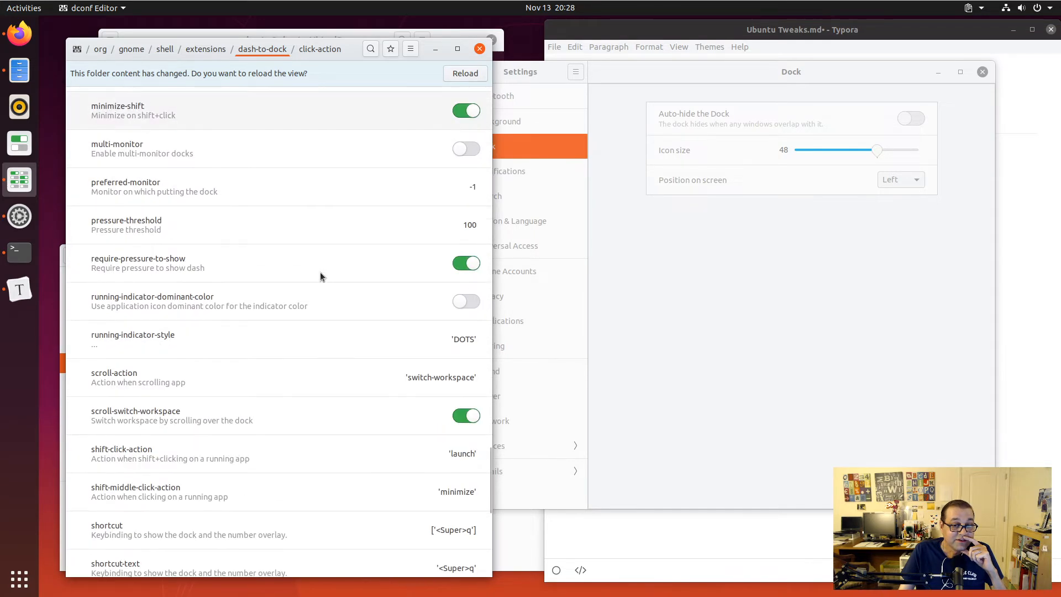
click(273, 341)
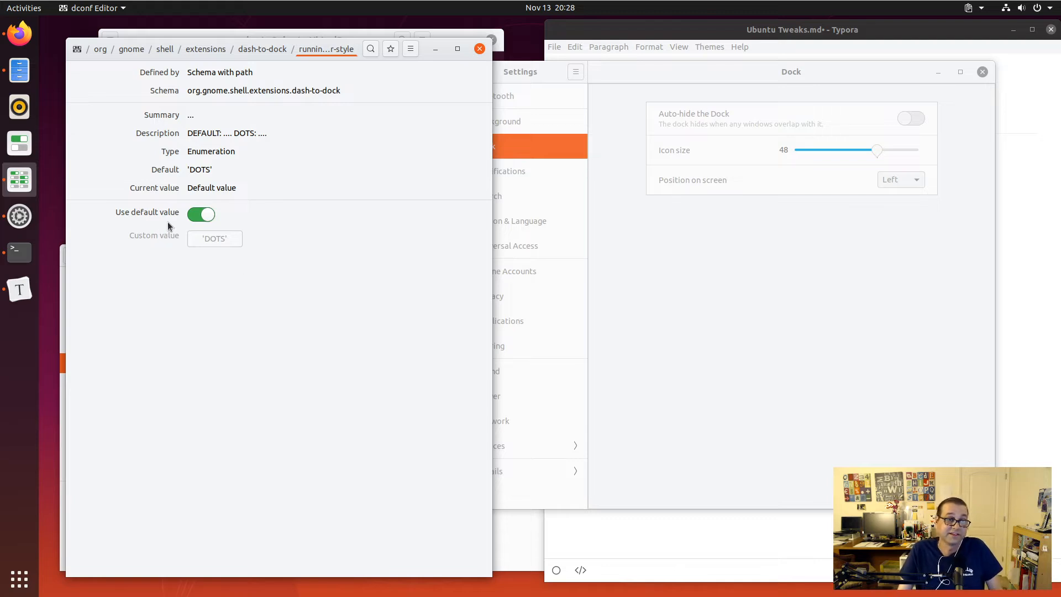
click(201, 214)
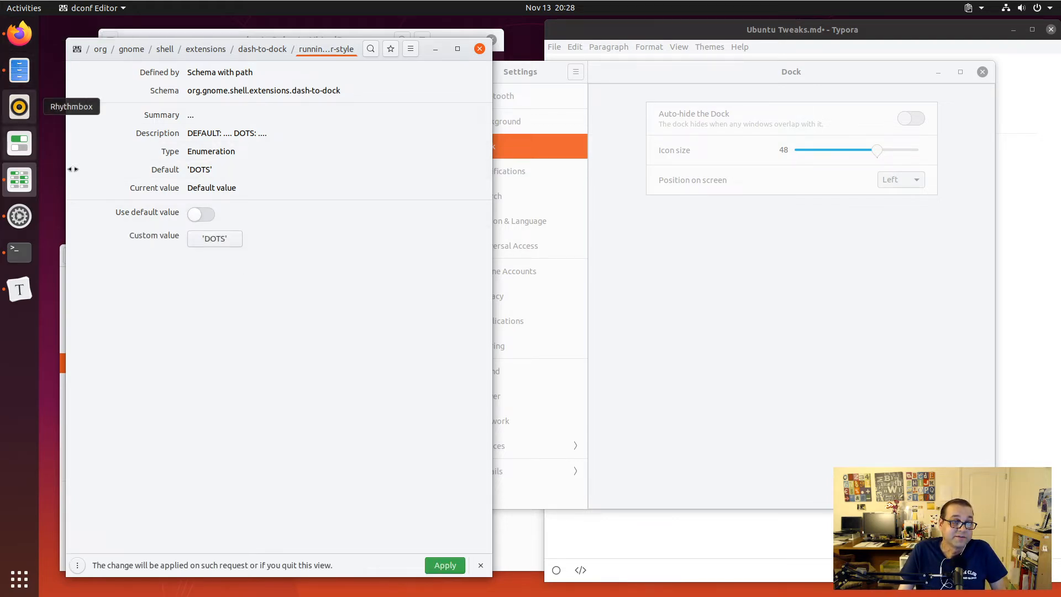
click(212, 239)
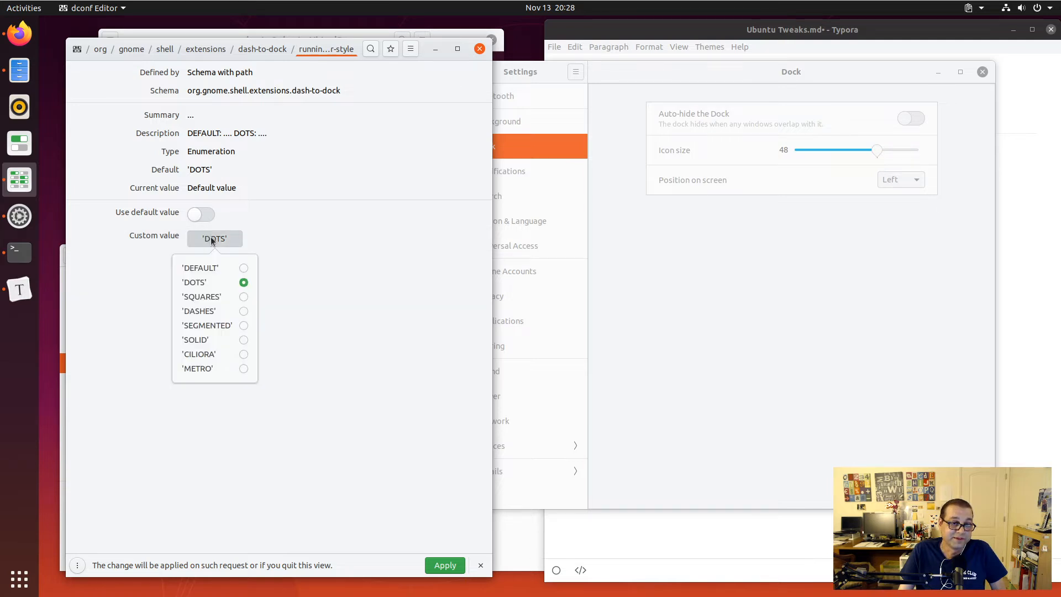
click(243, 311)
click(445, 565)
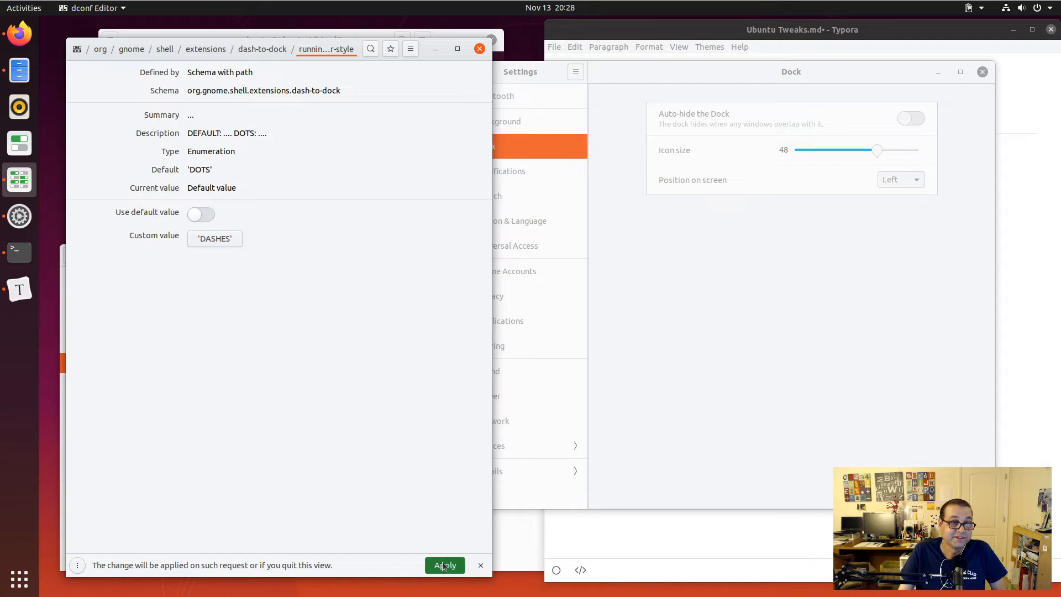
- Open an additional Files window from the dock to check the running indicator, and close that window again
right_click(23, 72)
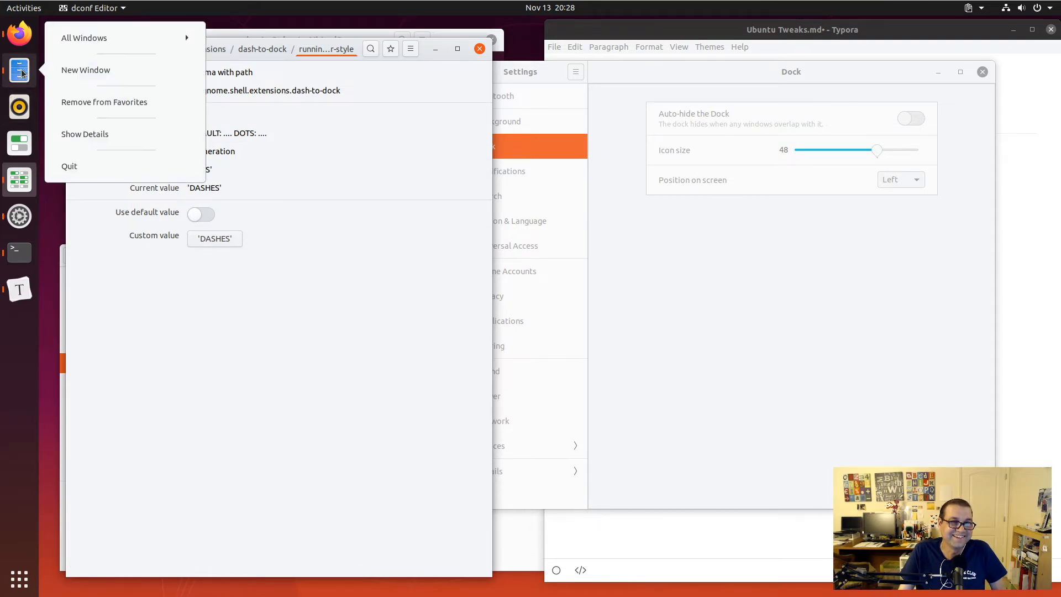
click(87, 70)
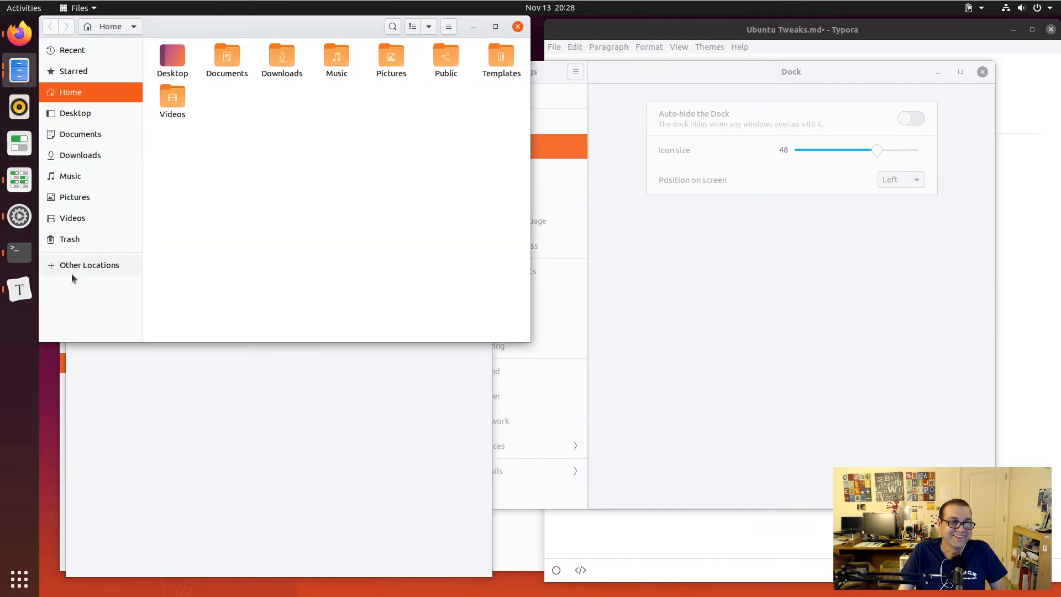
click(518, 27)
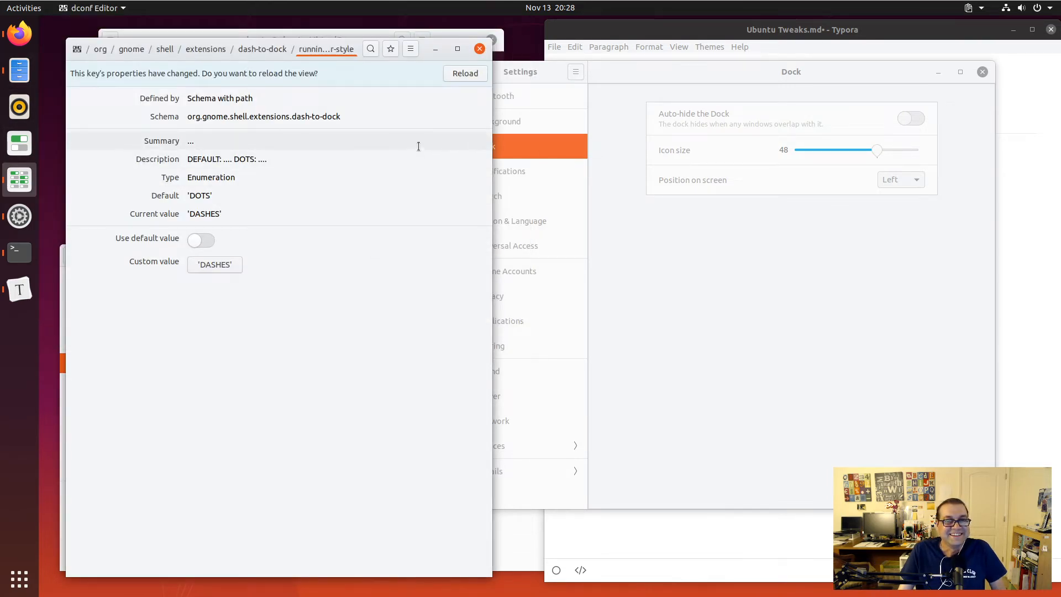
- Close dconf Editor and Settings, clear away the Files window, and return to the Ubuntu Tweaks notes in Typora
click(479, 49)
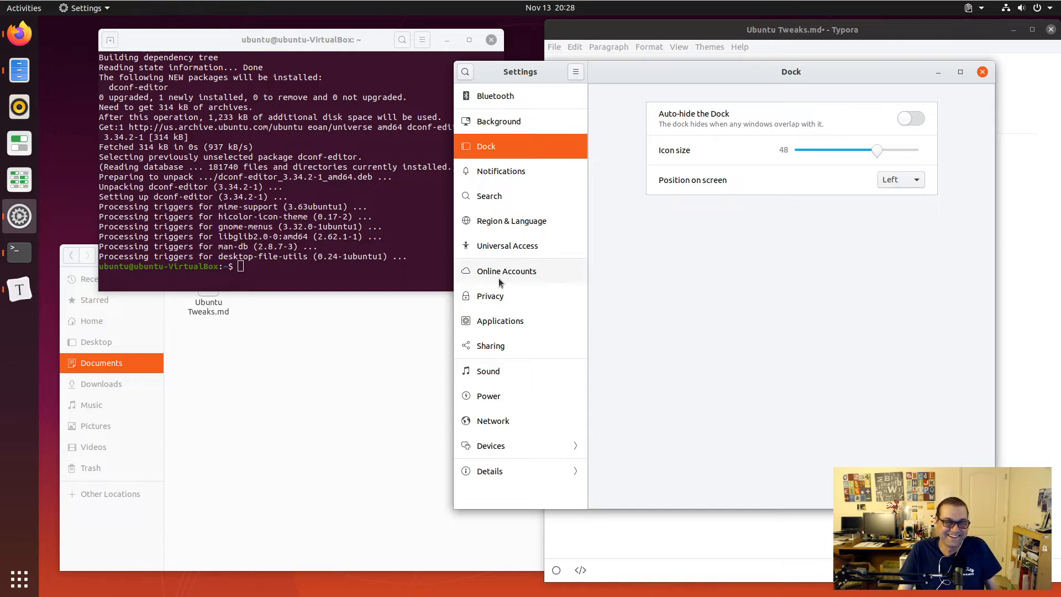
click(328, 100)
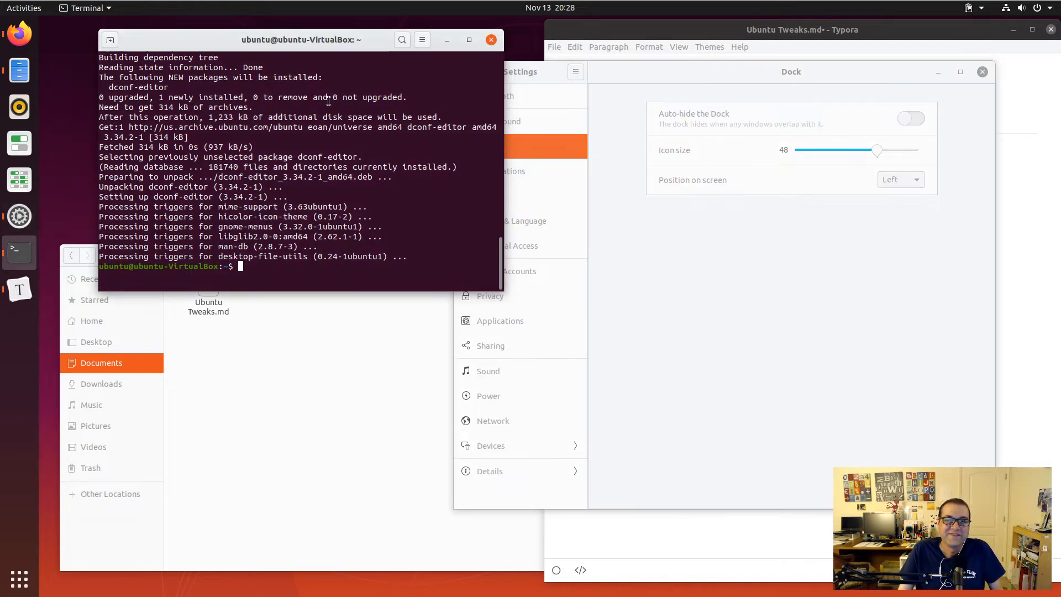
click(756, 305)
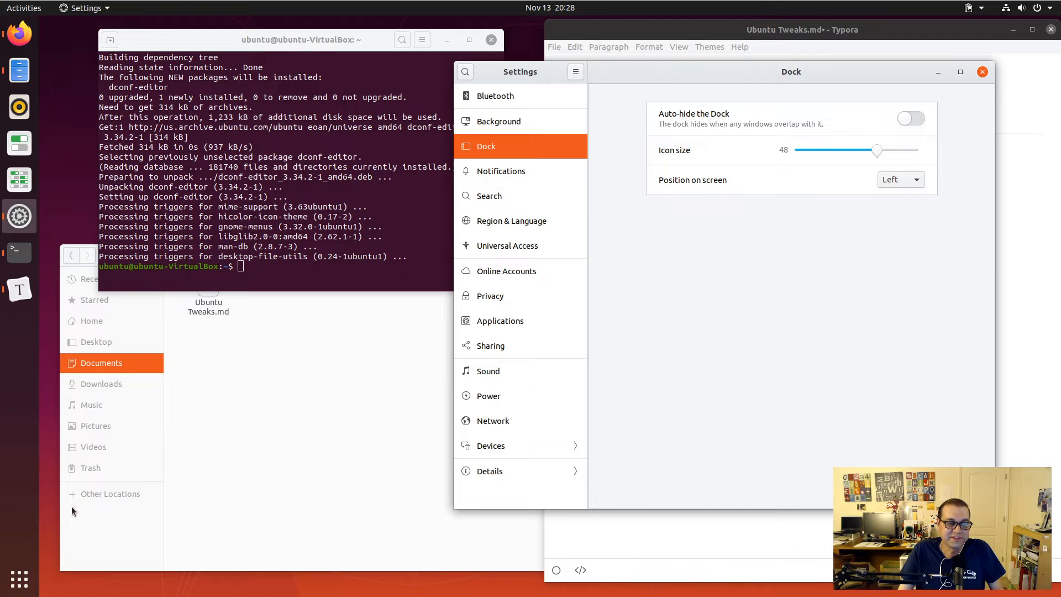
click(15, 73)
click(15, 74)
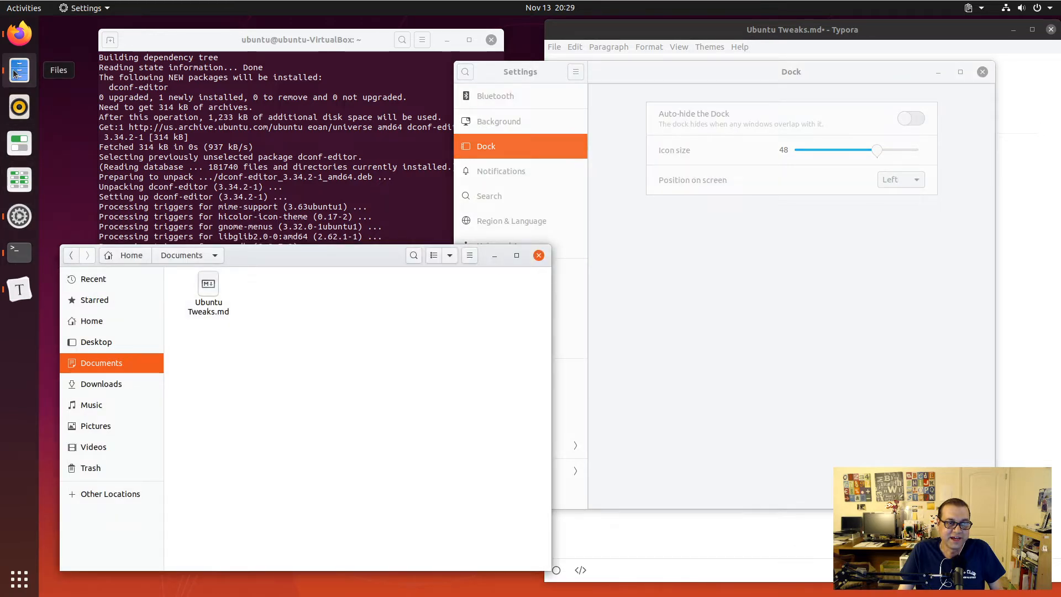
drag(280, 39, 234, 52)
click(683, 304)
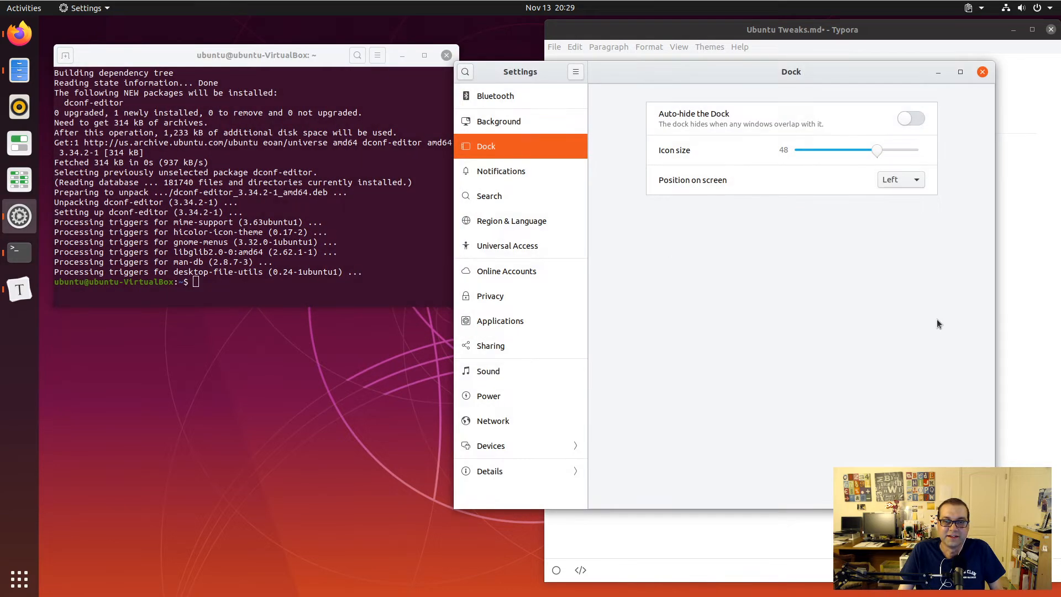
click(983, 74)
click(708, 305)
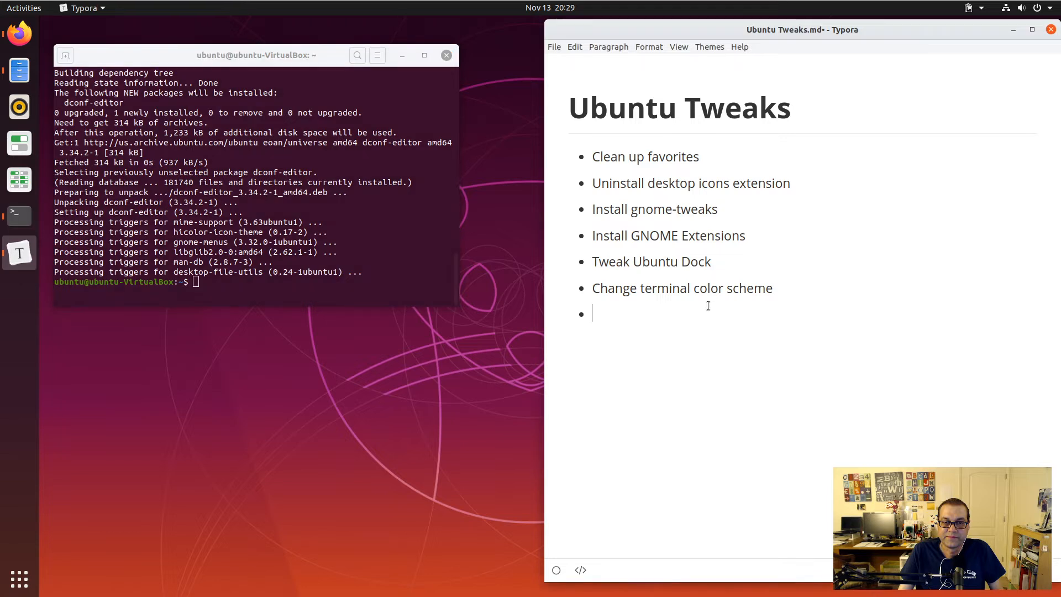
- Open the terminal profile's color preferences and place the preferences window beside the terminal
drag(258, 54, 270, 50)
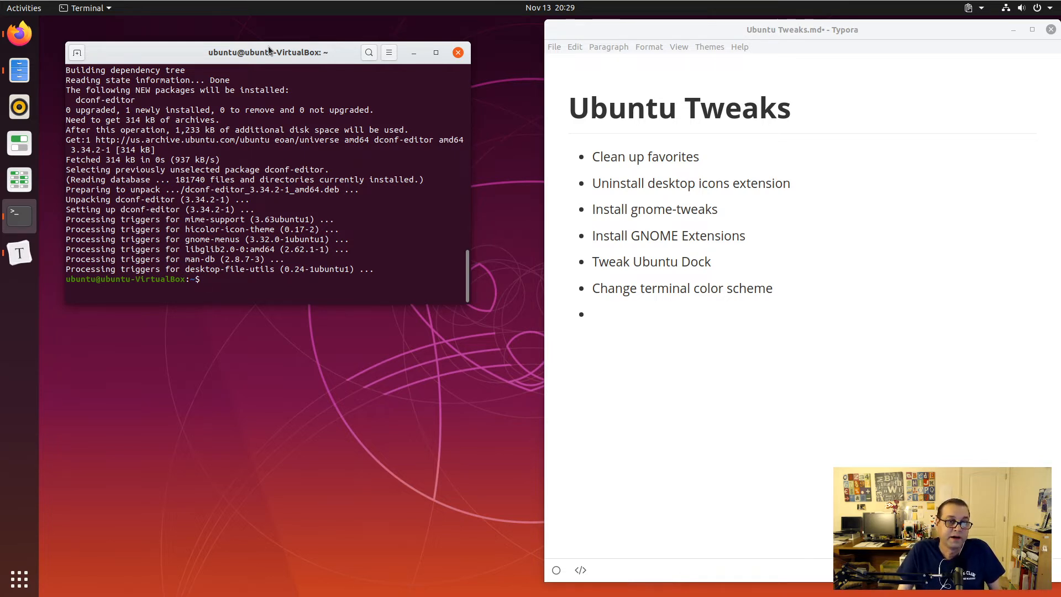
right_click(277, 184)
click(314, 245)
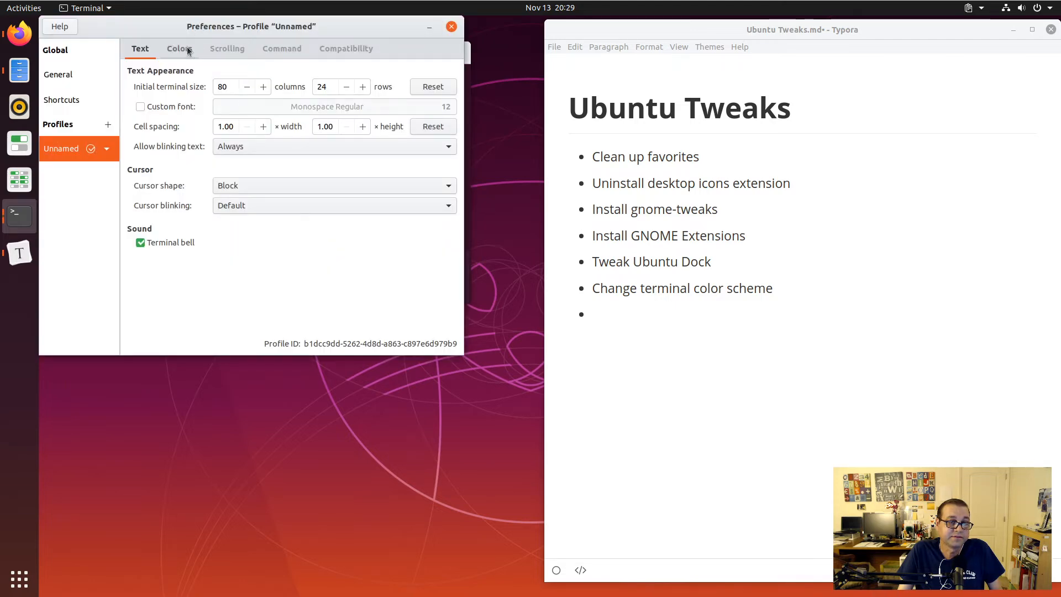
click(182, 48)
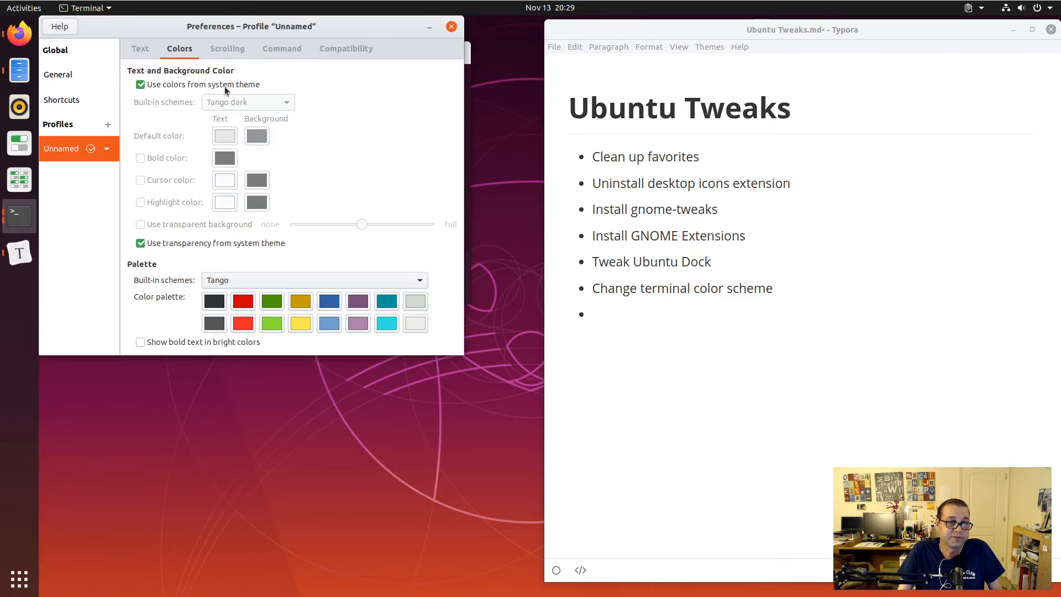
drag(258, 26, 696, 197)
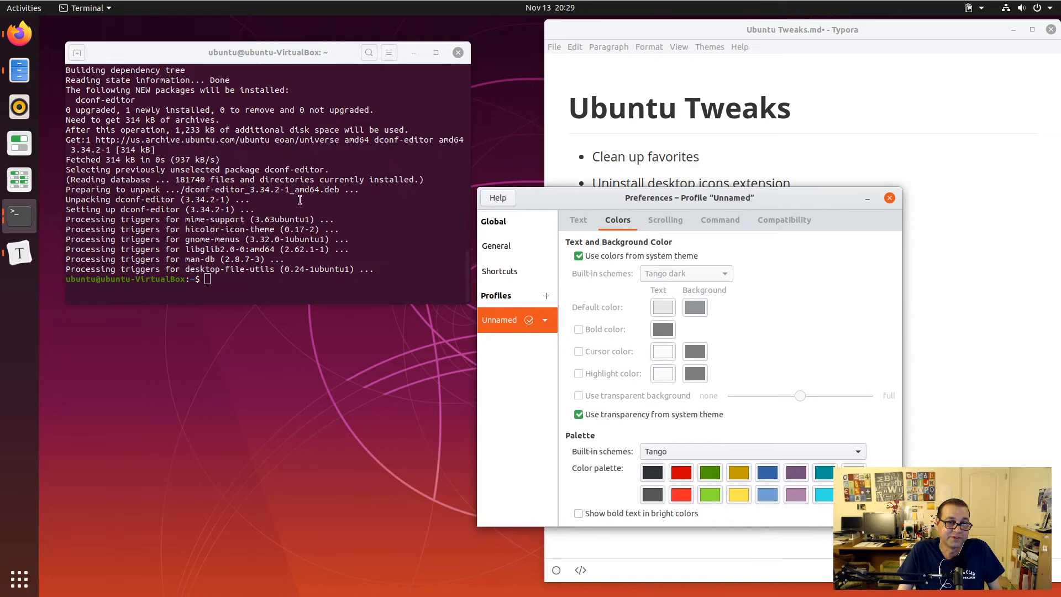
- Turn off the use of system theme colors for the Unnamed profile and compare the terminal's appearance
click(341, 152)
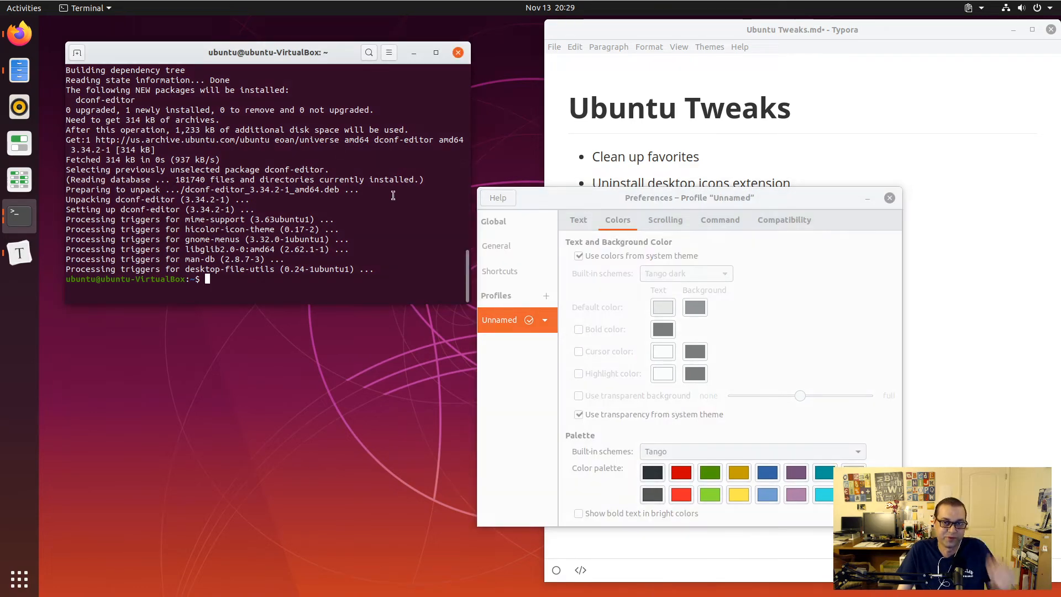
click(659, 195)
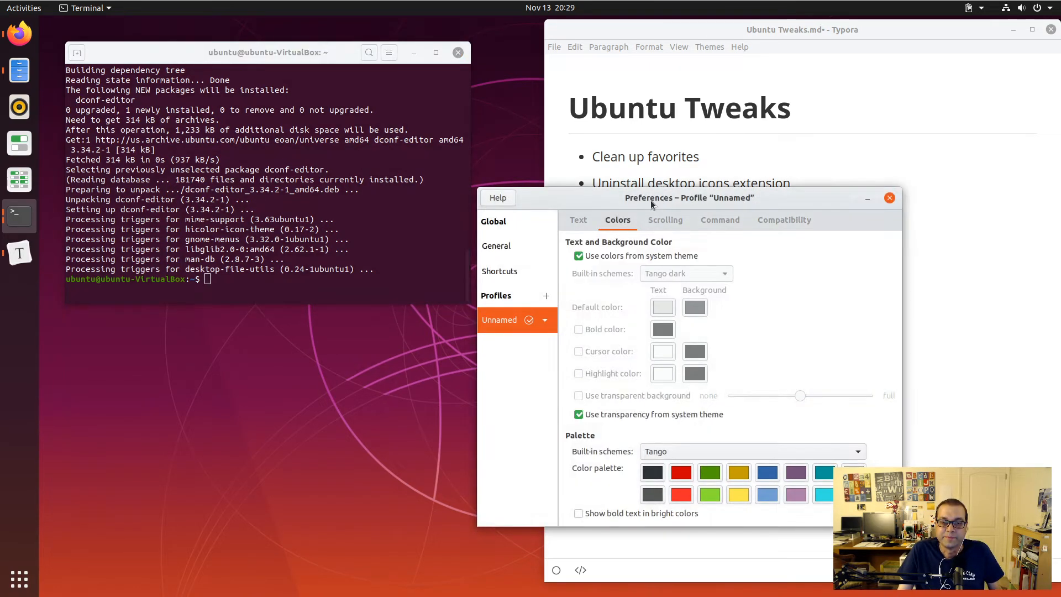
click(599, 254)
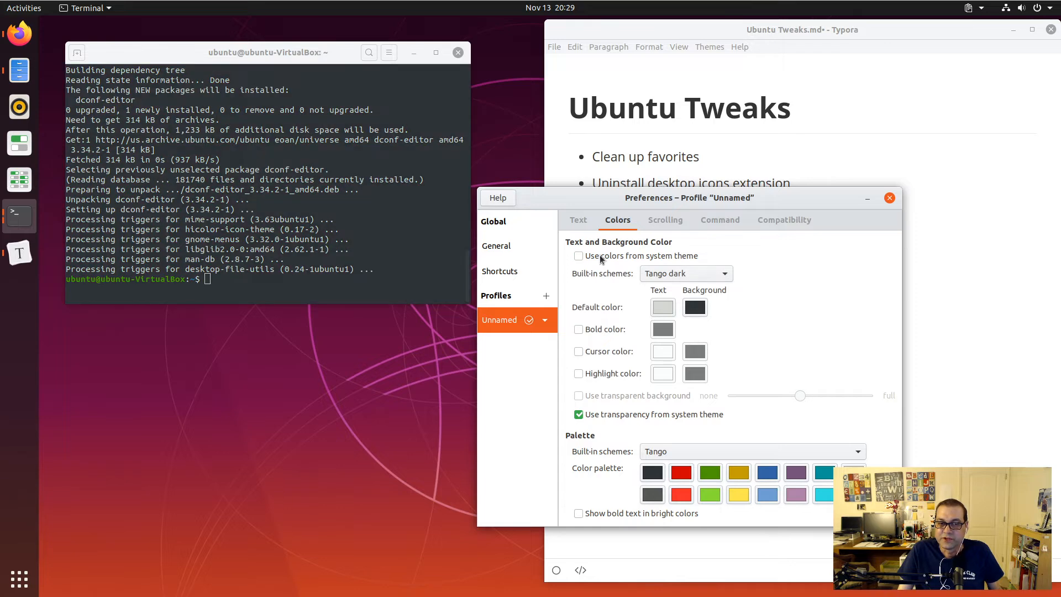
click(288, 159)
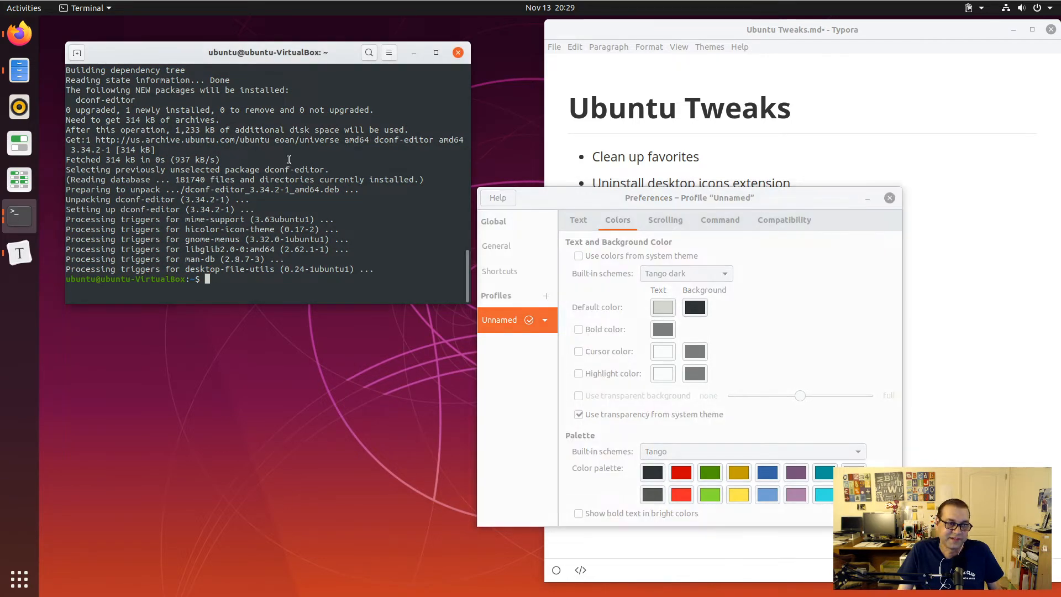
click(834, 277)
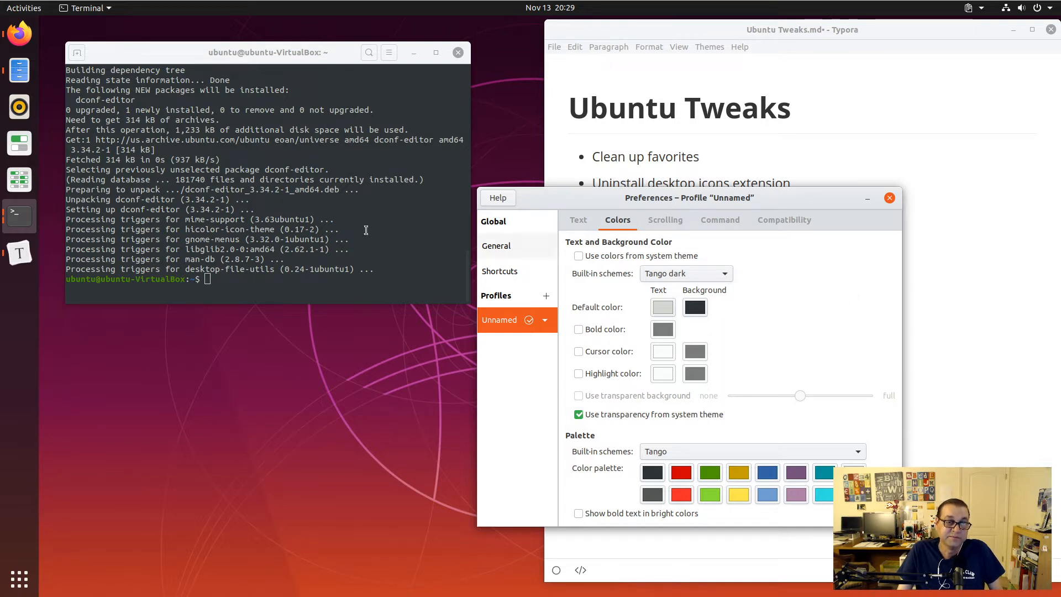
- Set the text and background color scheme to Custom, review the built-in palette schemes, and return to the terminal
click(721, 274)
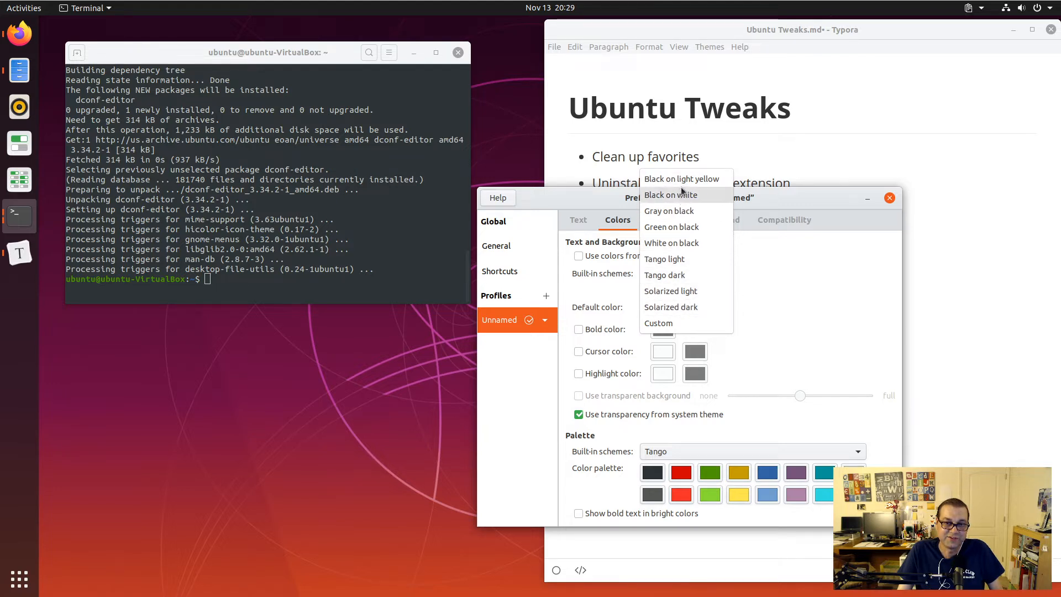
click(686, 275)
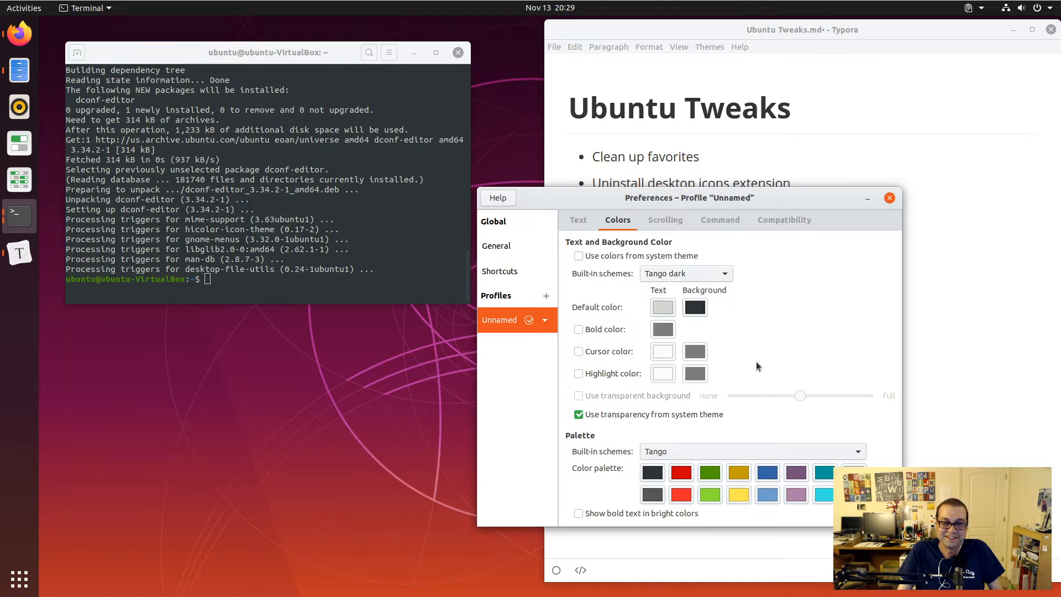
click(706, 273)
click(691, 325)
click(747, 451)
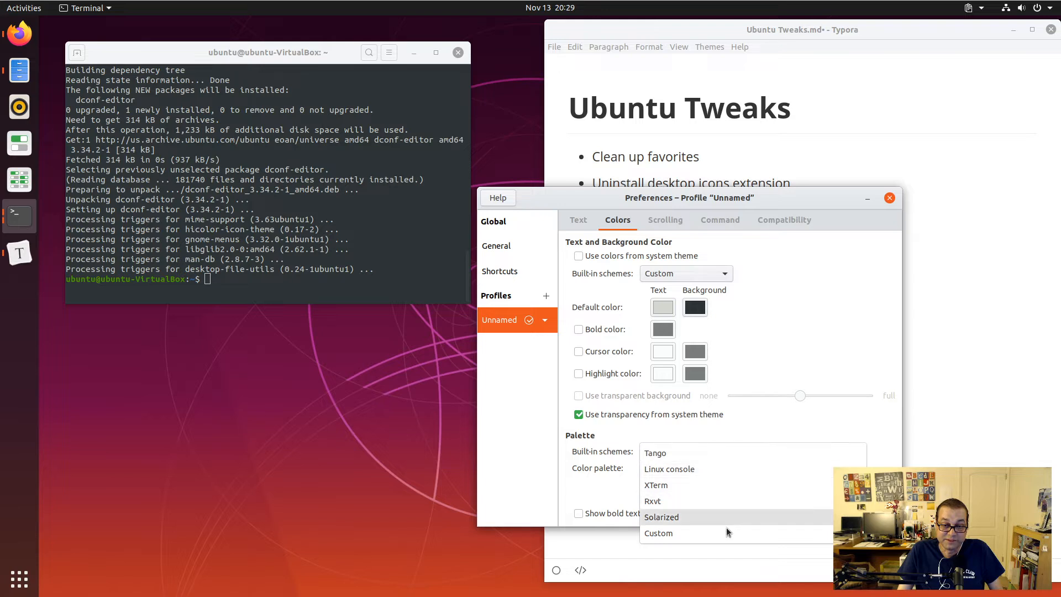
click(798, 330)
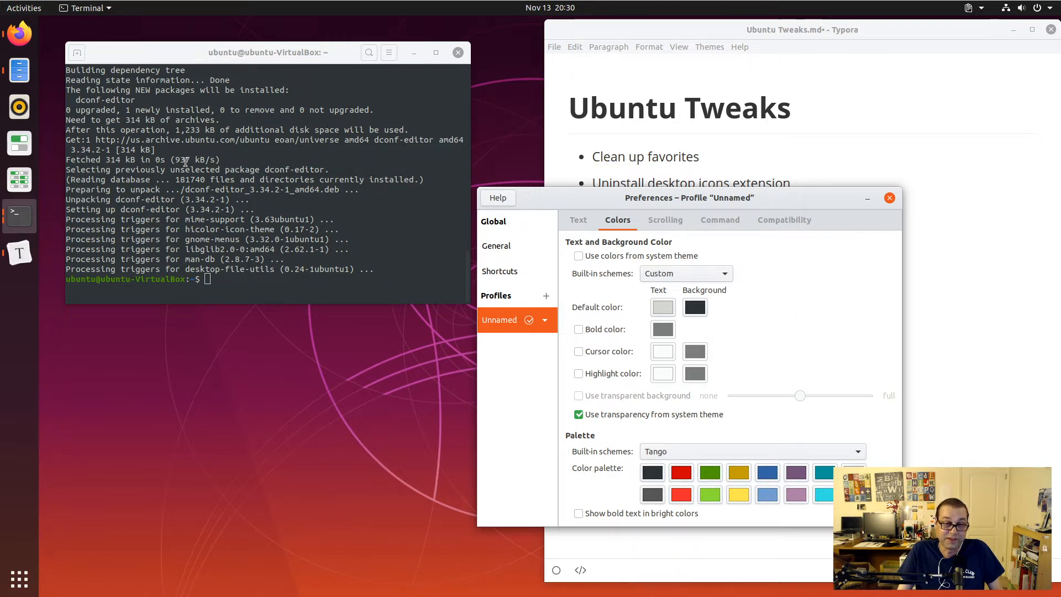
click(313, 125)
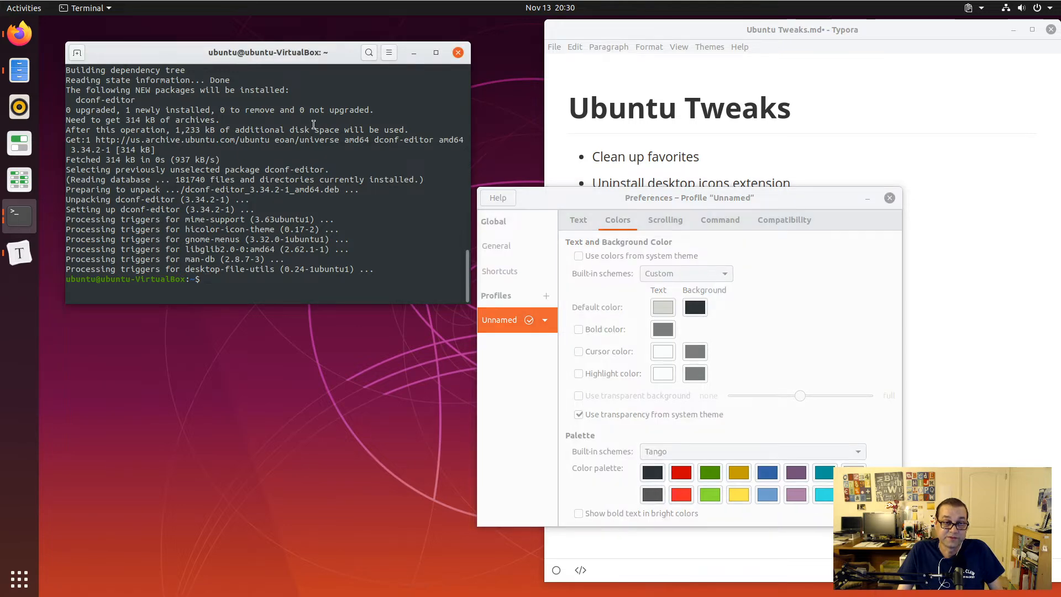
- Close the terminal preferences, search the web for "gogh terminal" in Firefox, and open the Gogh repository on GitHub
click(889, 199)
click(20, 33)
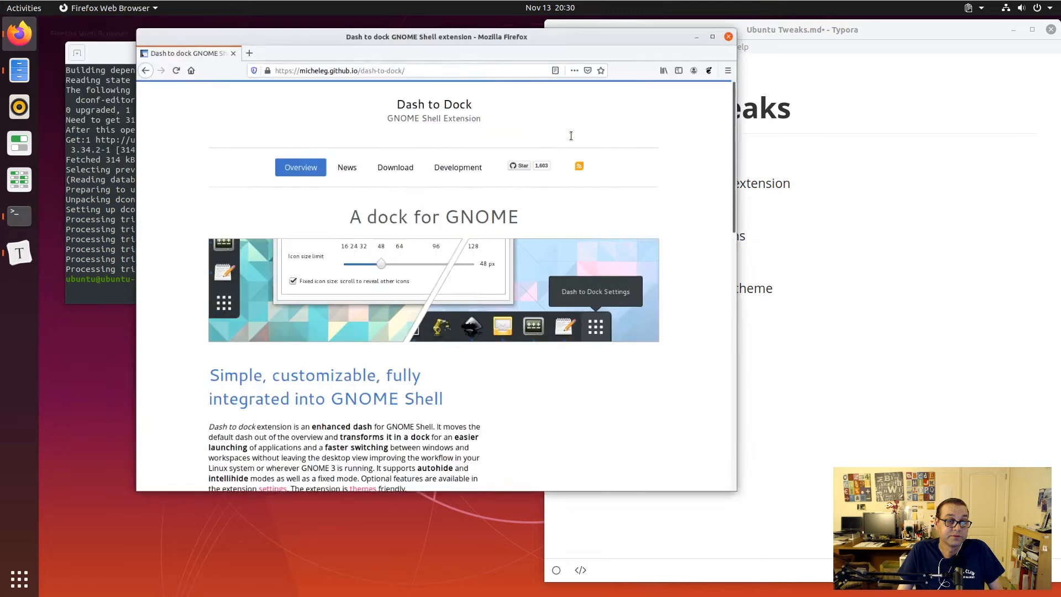
click(380, 75)
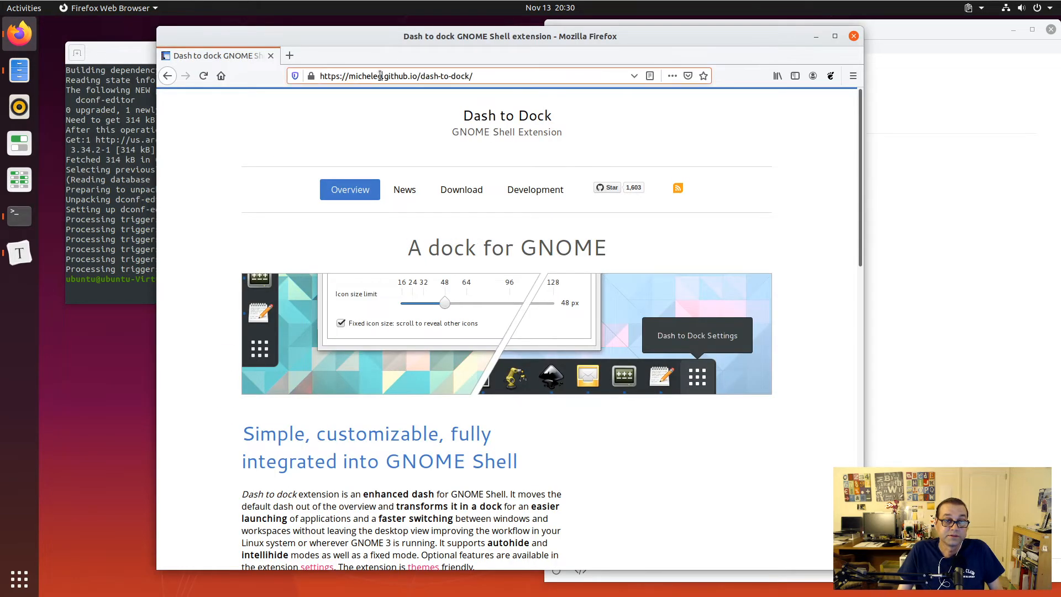
click(380, 75)
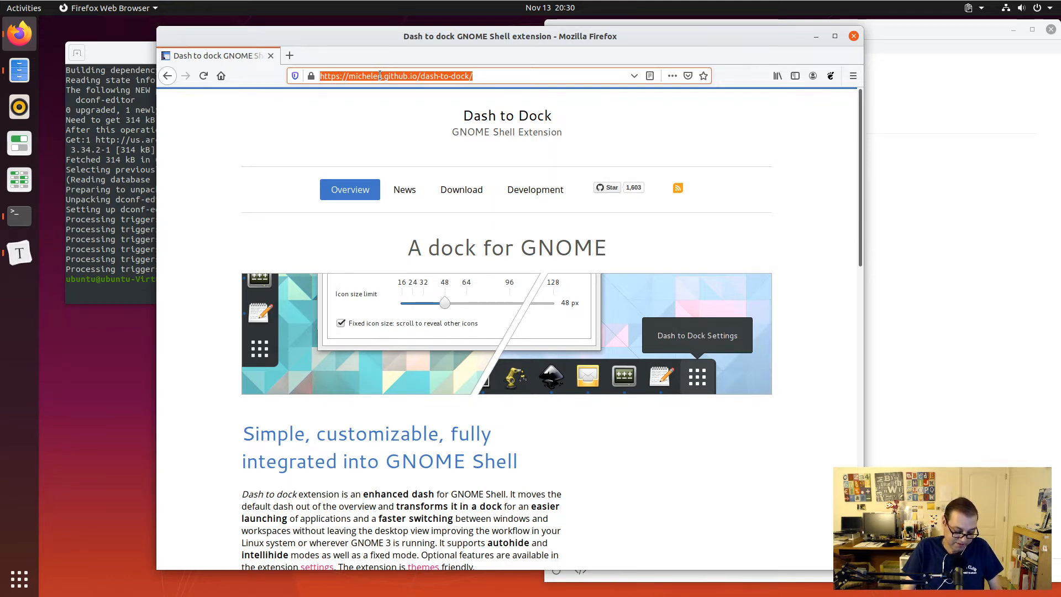
text(go)
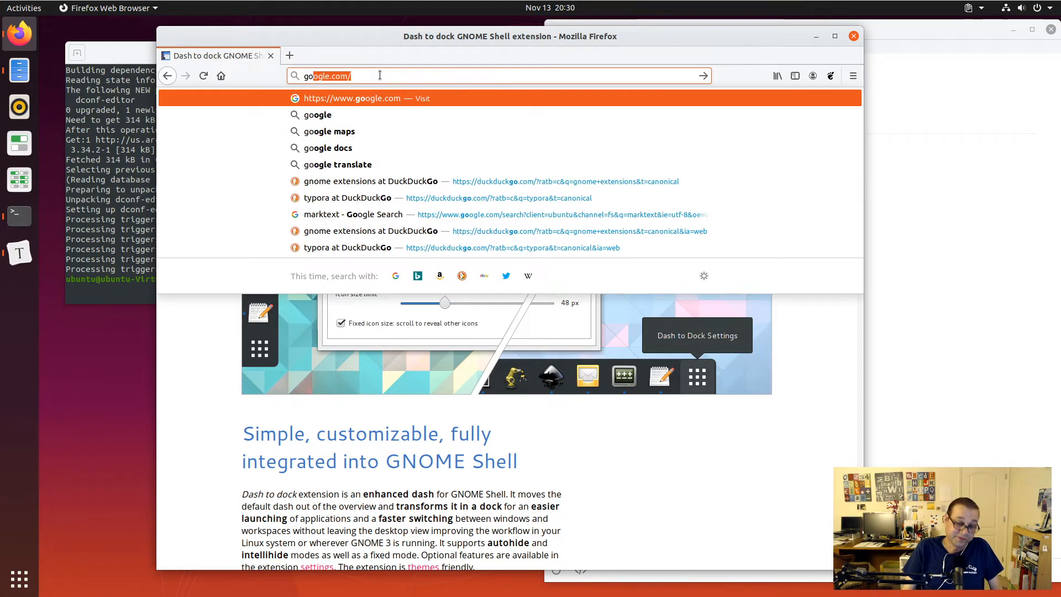
text(h)
text(g)
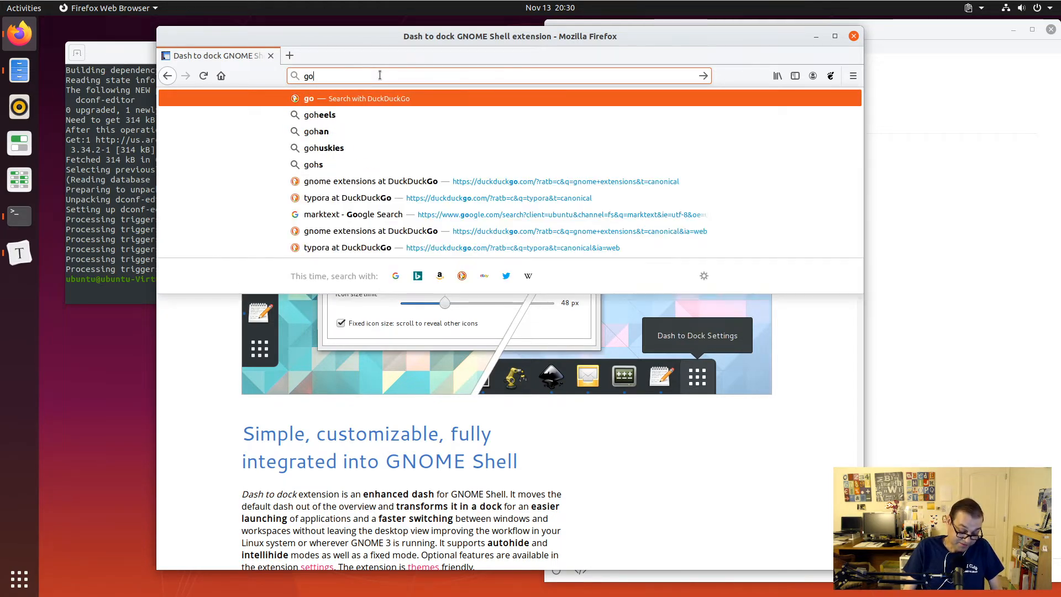
text( terminal)
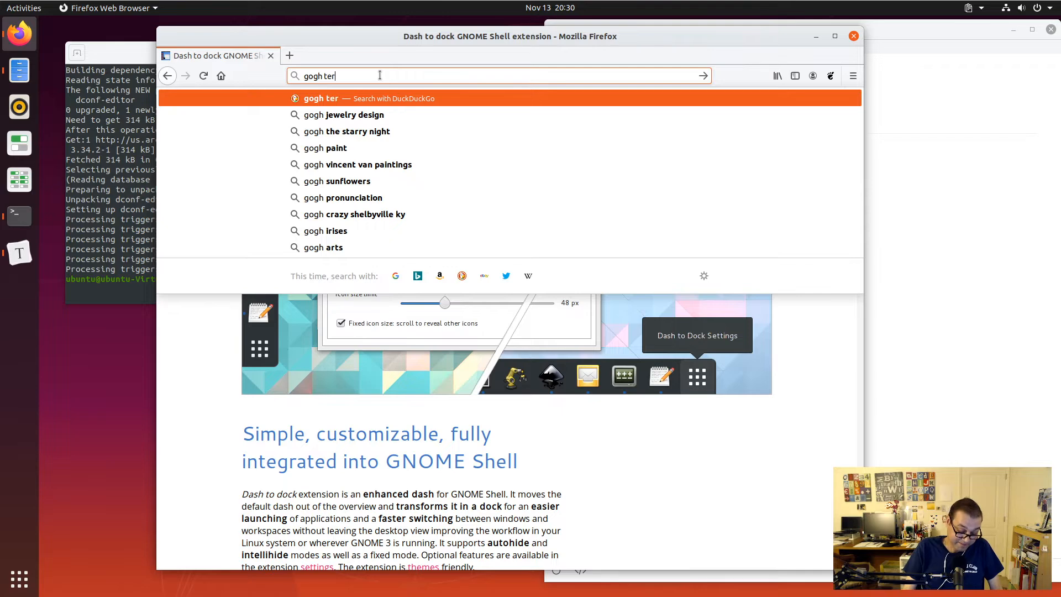
key(Return)
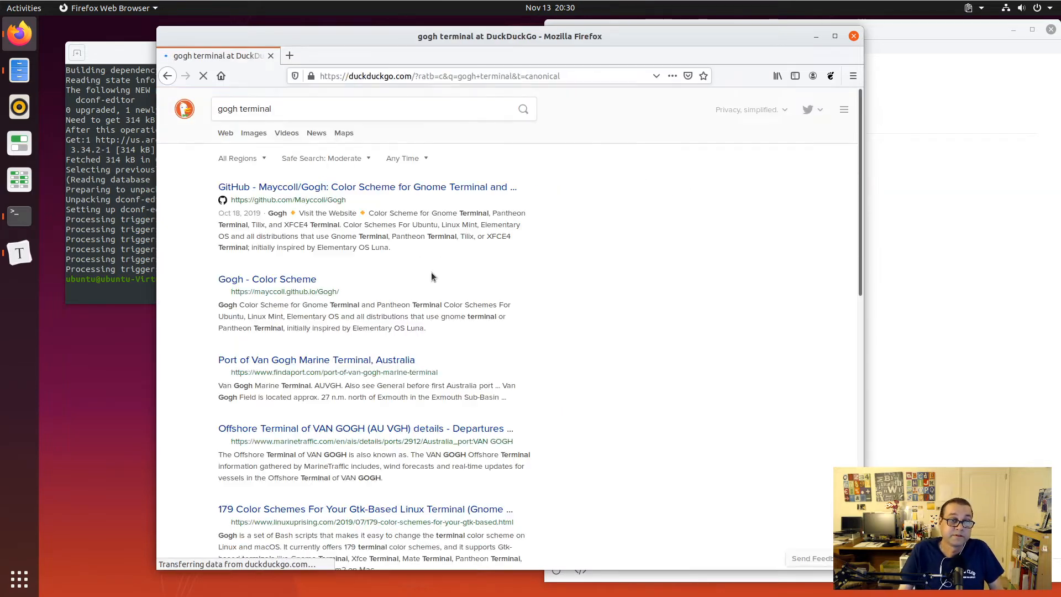
click(391, 254)
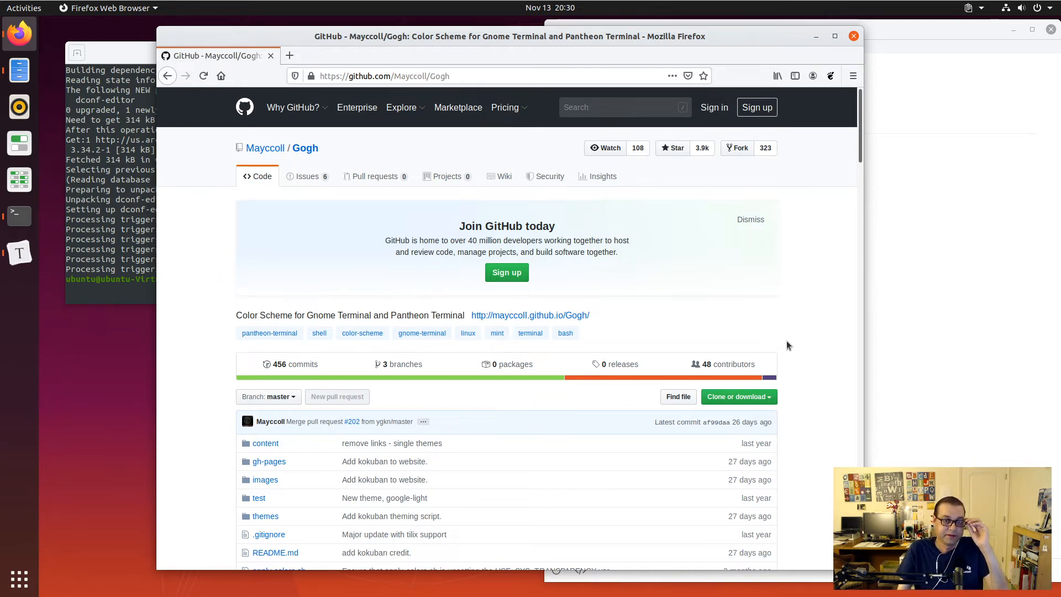
scroll(566, 319, down, 10)
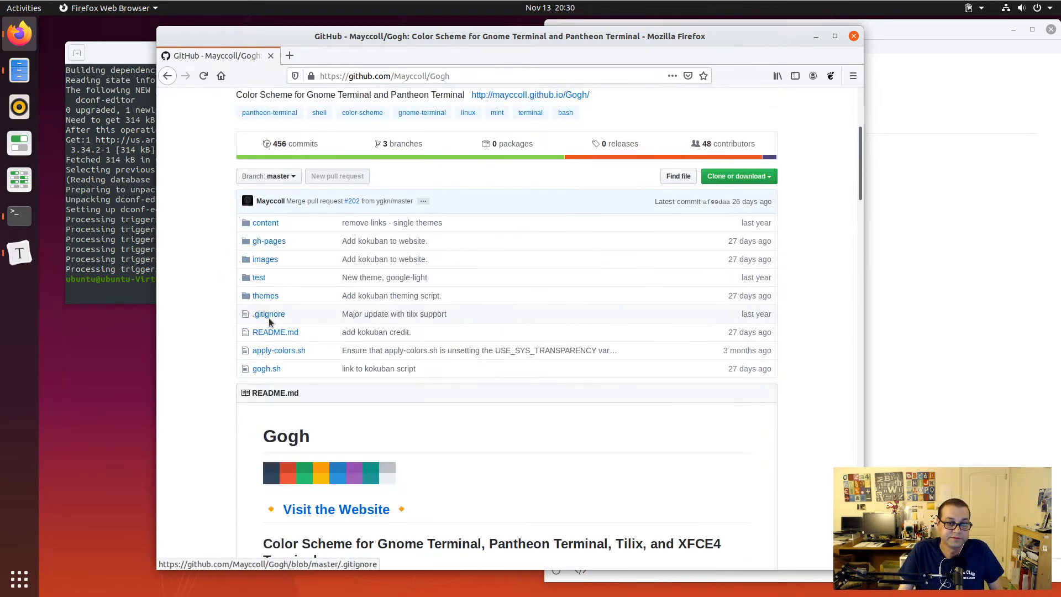
scroll(269, 319, down, 15)
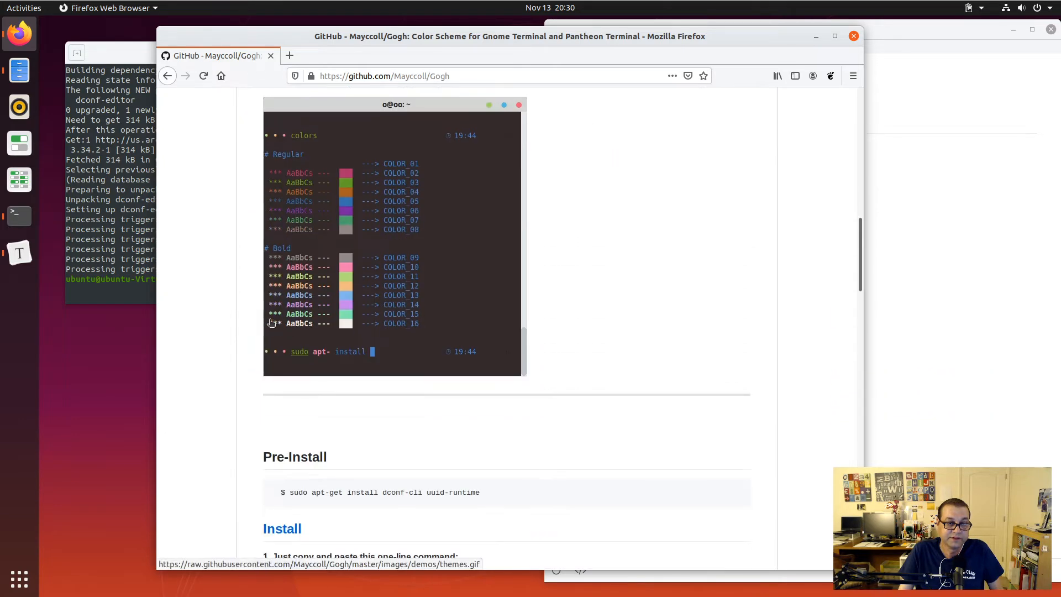
scroll(269, 320, down, 6)
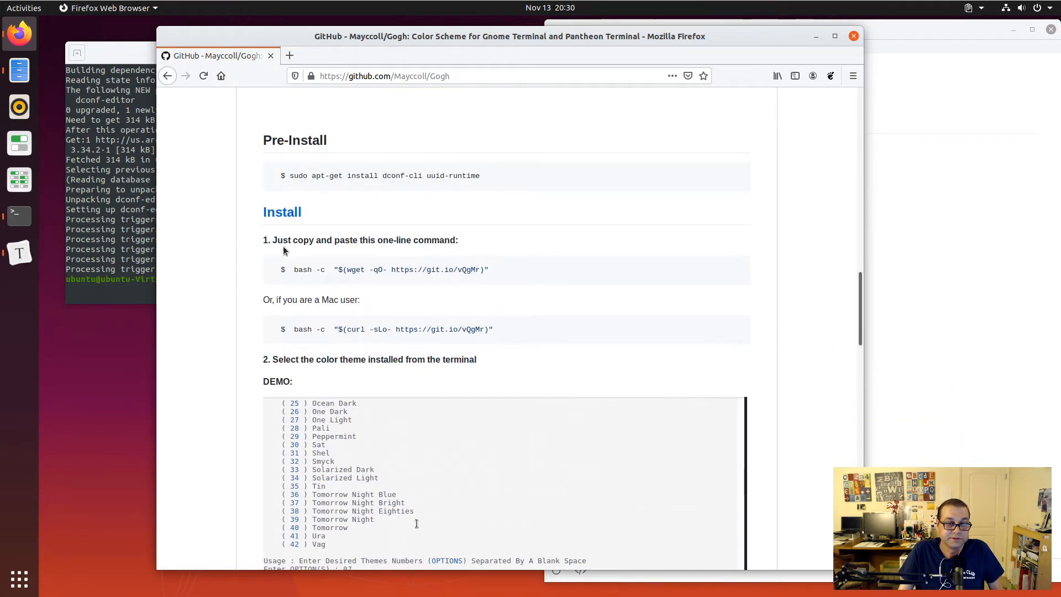
drag(294, 270, 488, 269)
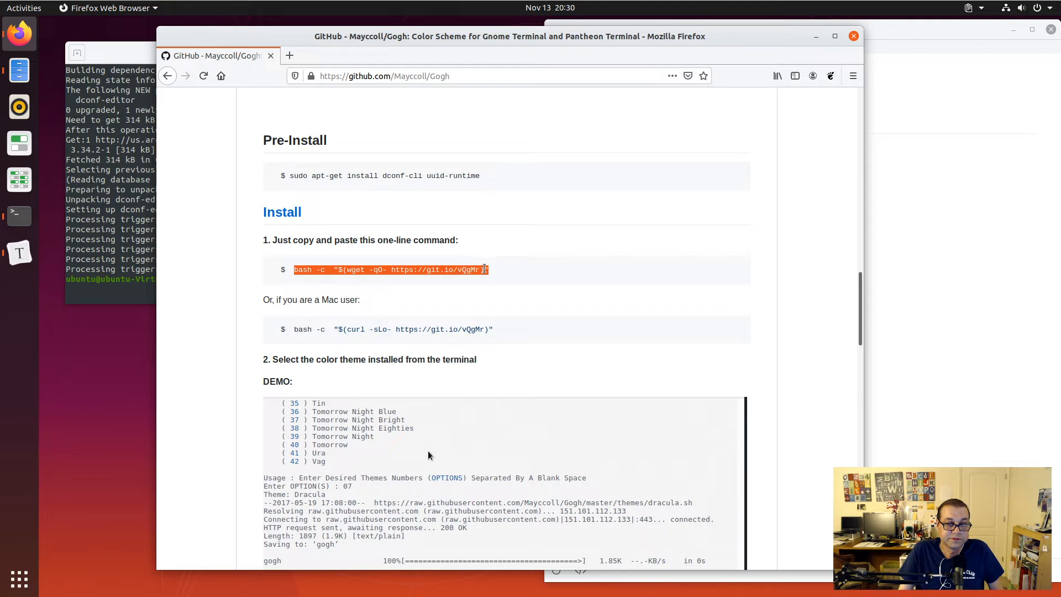
click(126, 231)
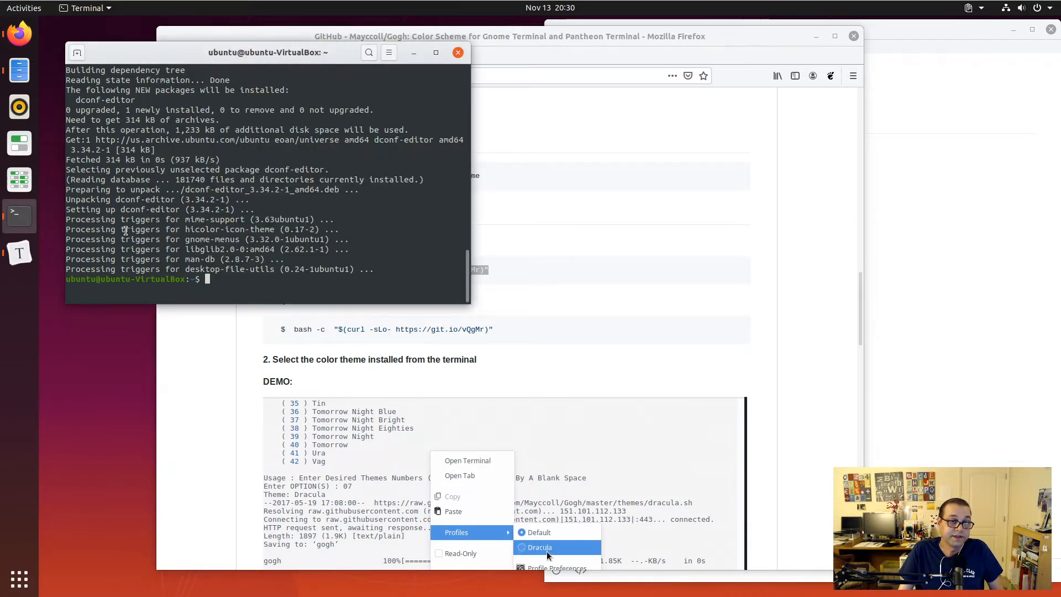
middle_click(125, 231)
key(Return)
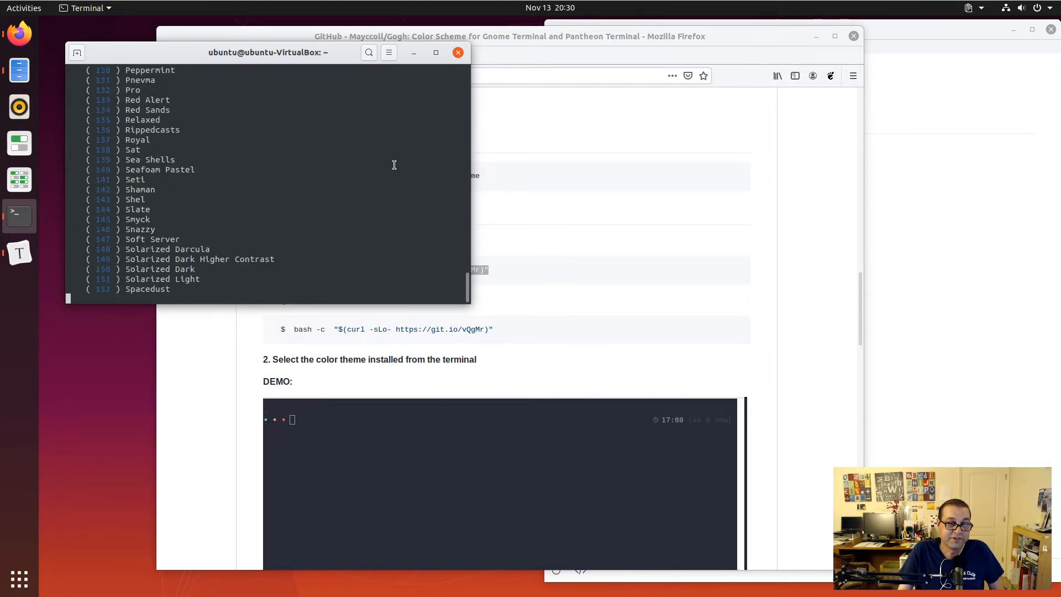
- Open the Gogh theme gallery linked from the README's Themes section and browse the color scheme previews around Brogrammer
click(826, 268)
scroll(823, 270, down, 5)
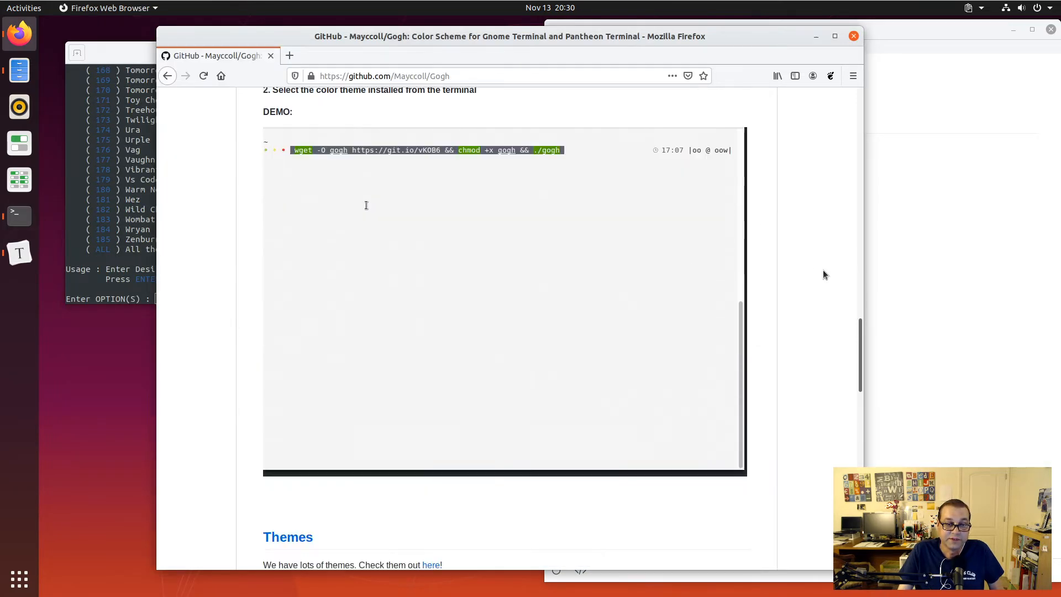
scroll(823, 270, down, 4)
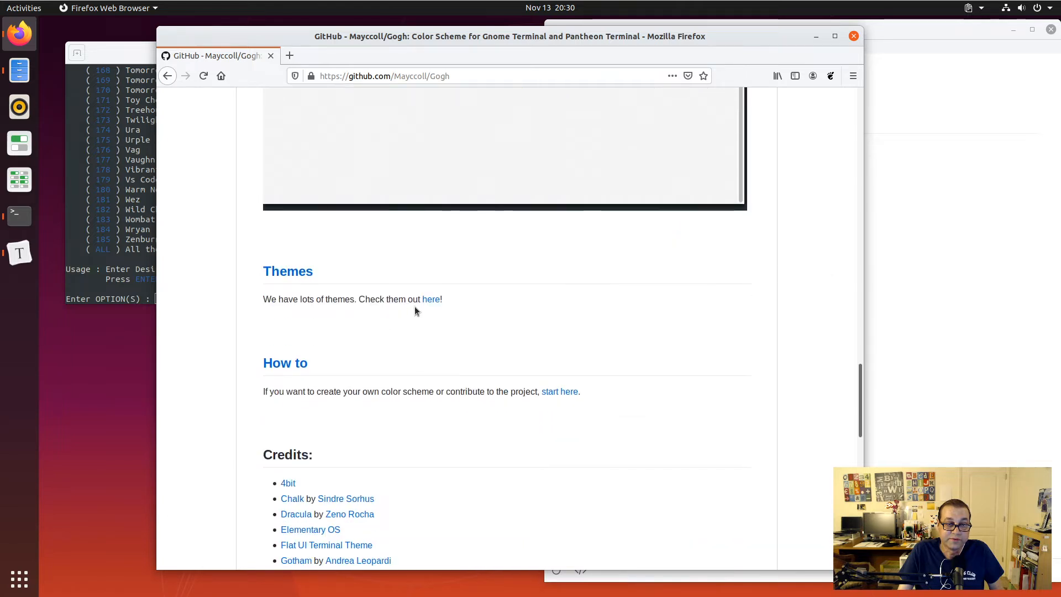
click(428, 300)
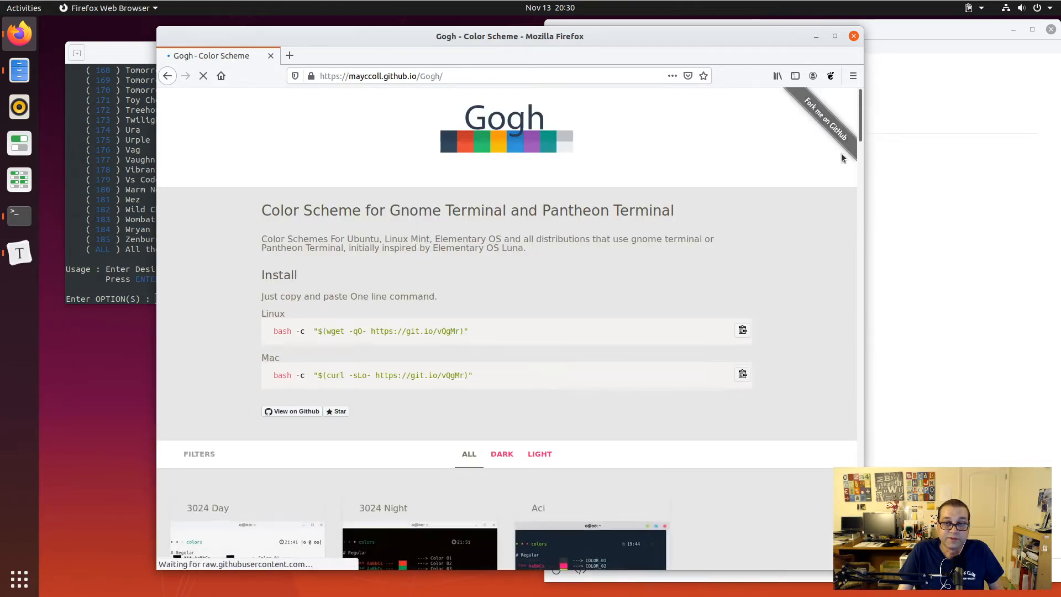
mouse_move(860, 117)
mouse_down()
mouse_move(863, 207)
mouse_move(868, 184)
mouse_move(851, 149)
mouse_move(851, 170)
mouse_up()
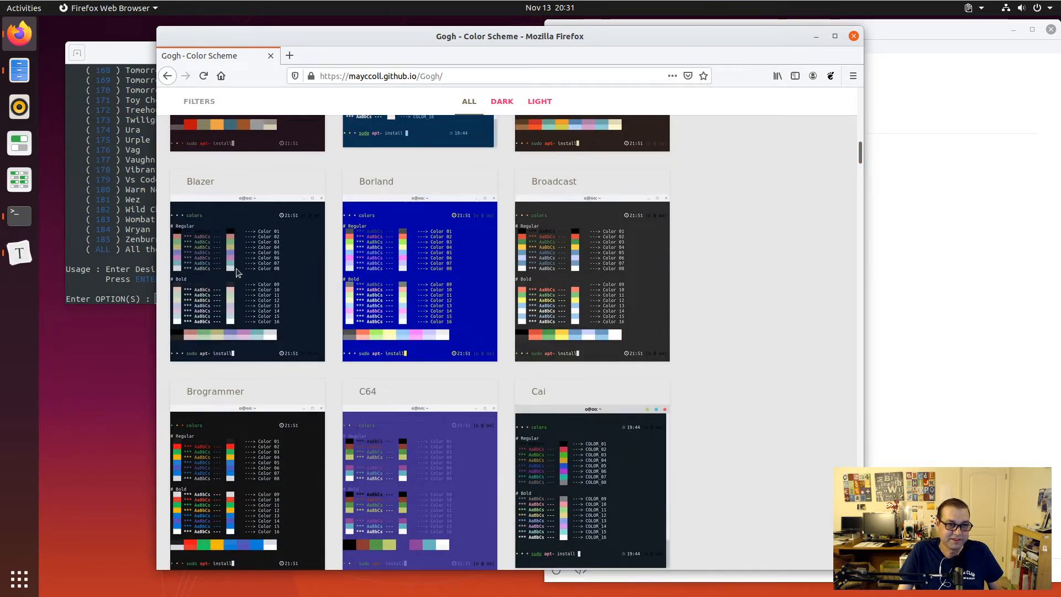
scroll(274, 337, down, 2)
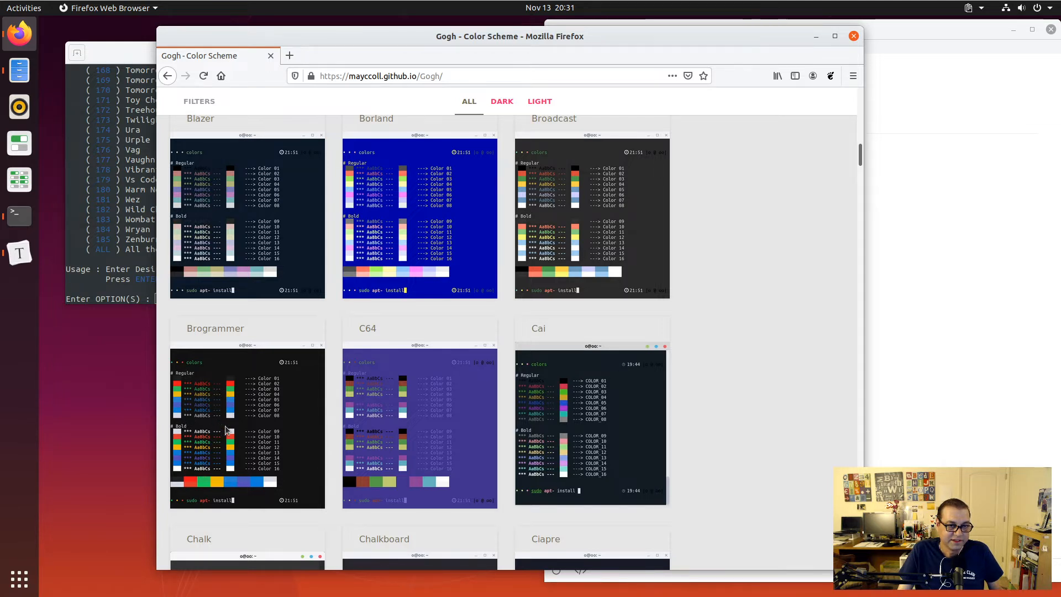
- Check the theme numbers in the terminal's Gogh list and install option 19, Brogrammer
click(106, 52)
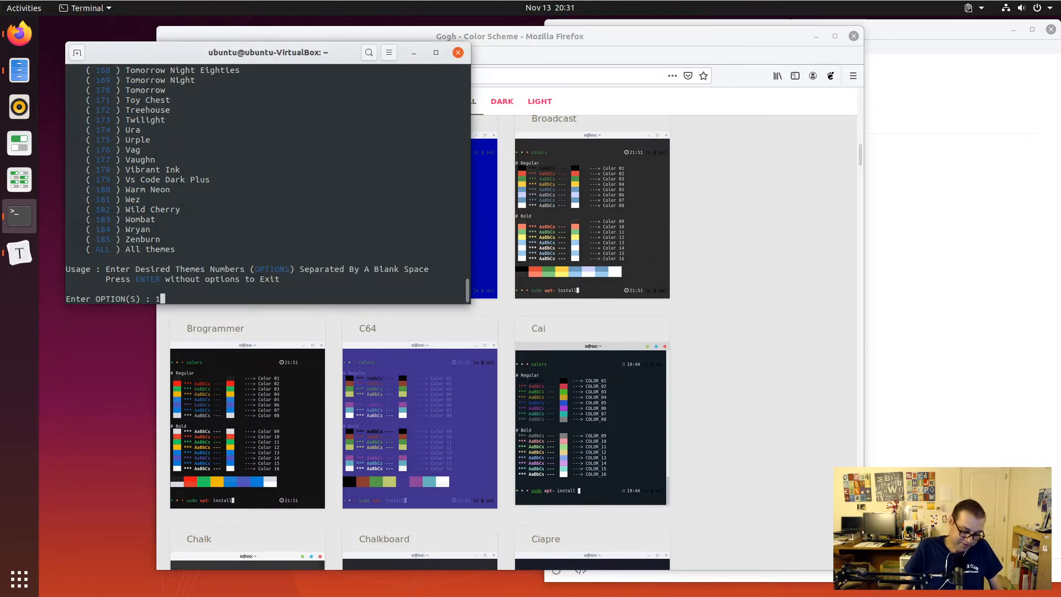
text(19)
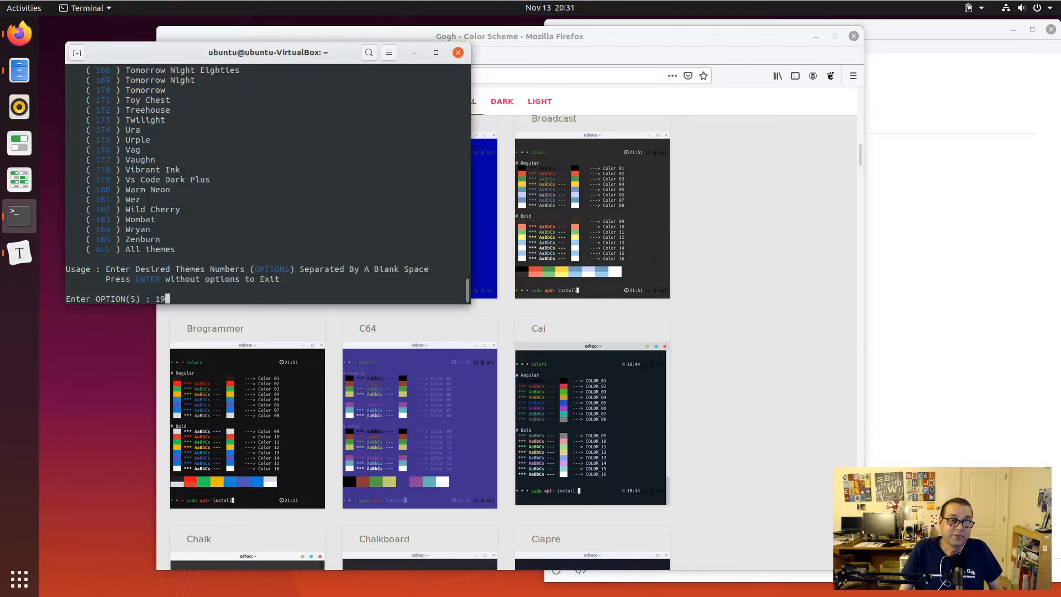
drag(469, 280, 468, 104)
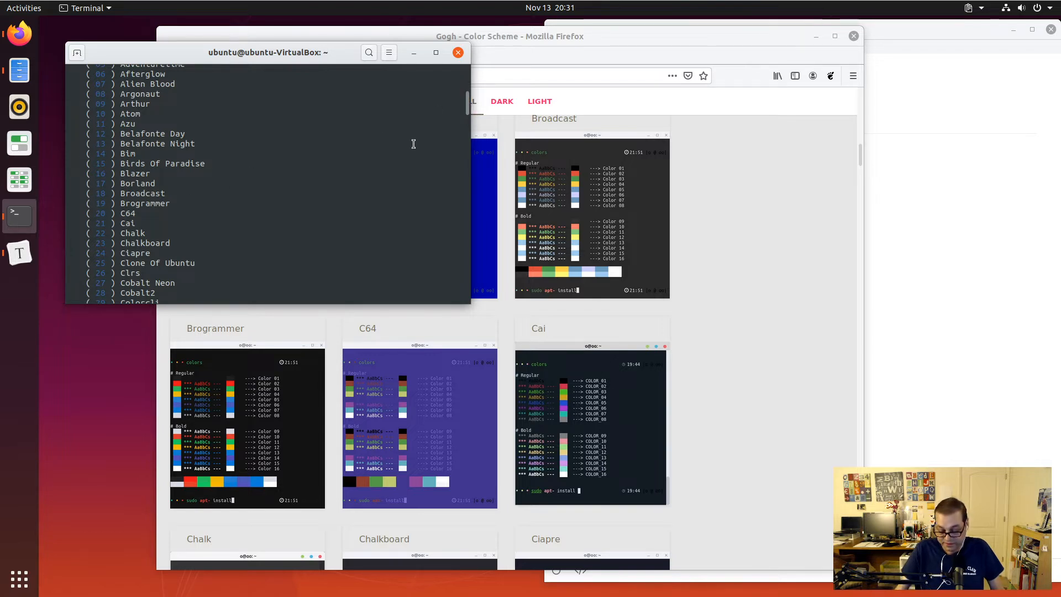
text(19)
key(Return)
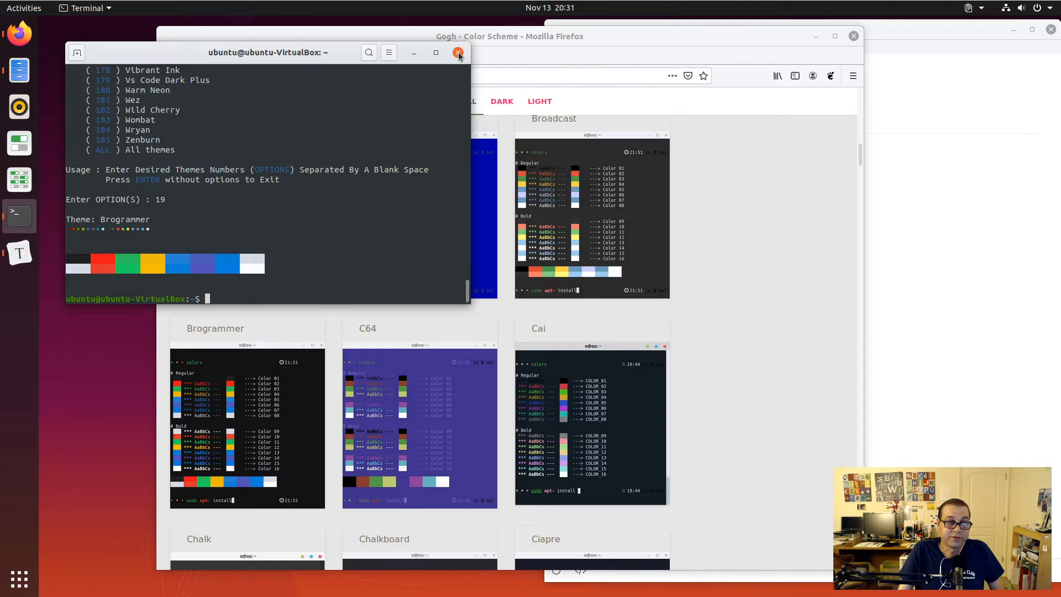
- Check the Brogrammer profile in the terminal preferences, and close both the preferences and the terminal window
right_click(303, 107)
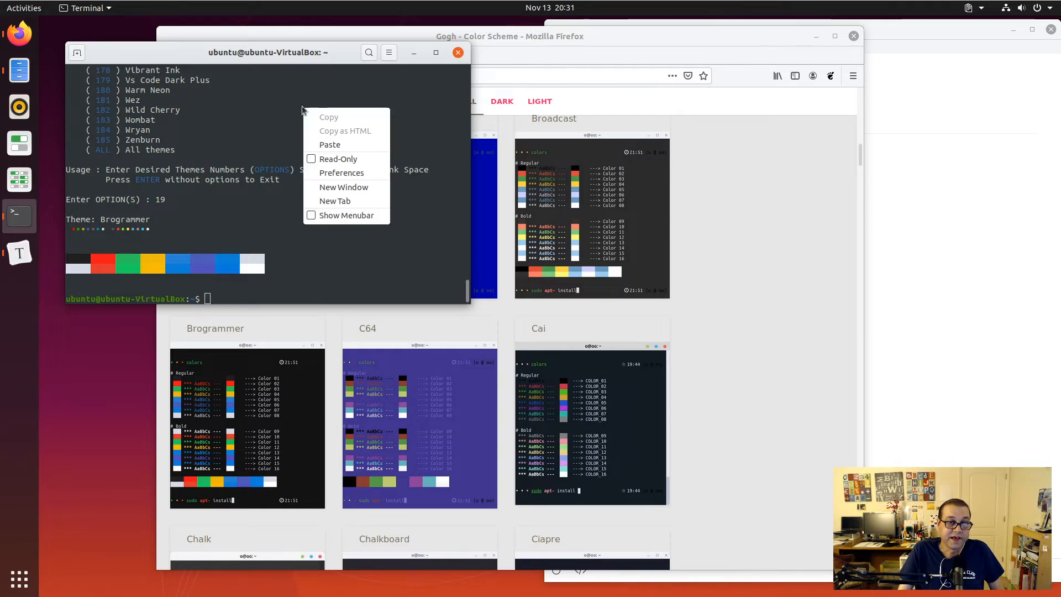
click(323, 173)
click(78, 148)
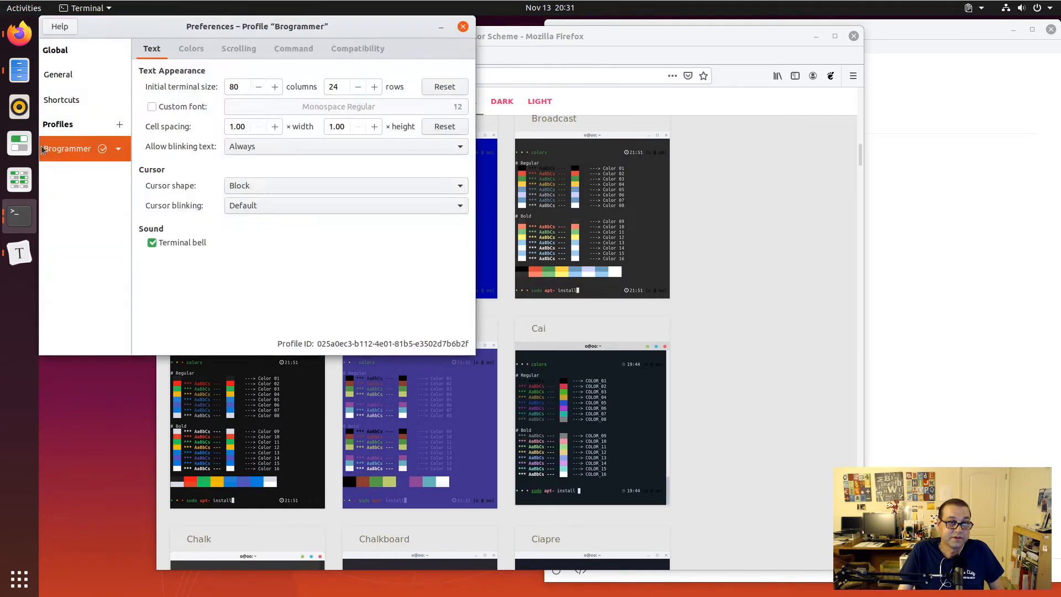
click(463, 28)
click(458, 54)
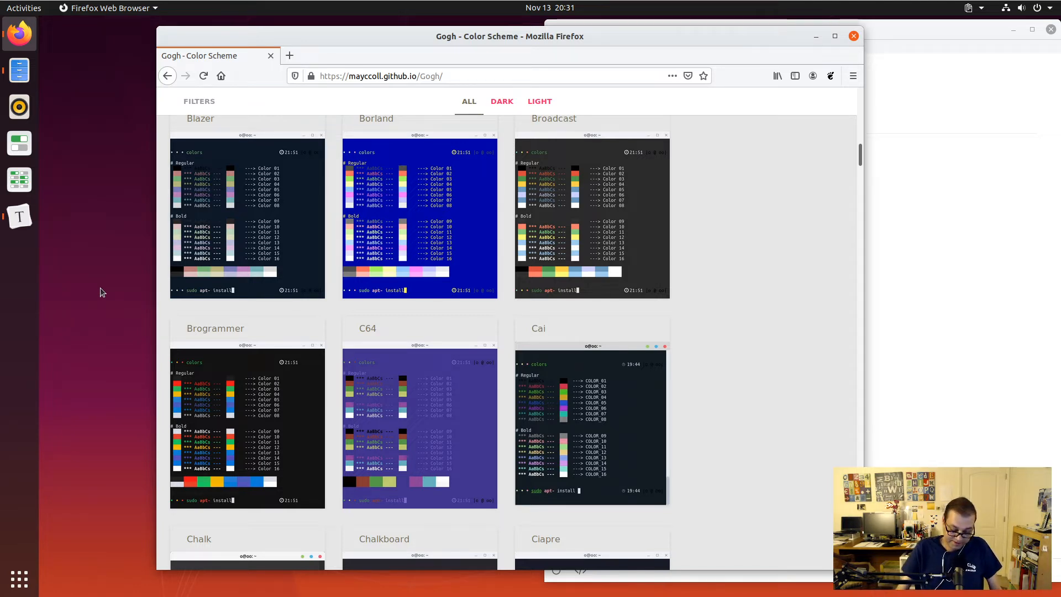
- Search the applications for "term", add Terminal to the favorites, and launch a new terminal window placed over the browser
key(super+a)
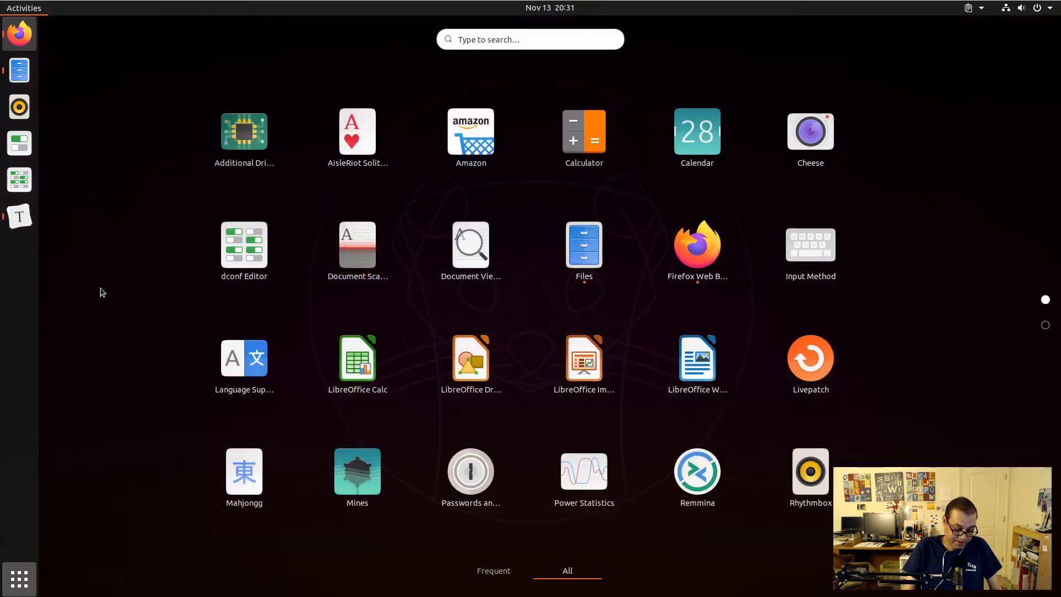
text(term)
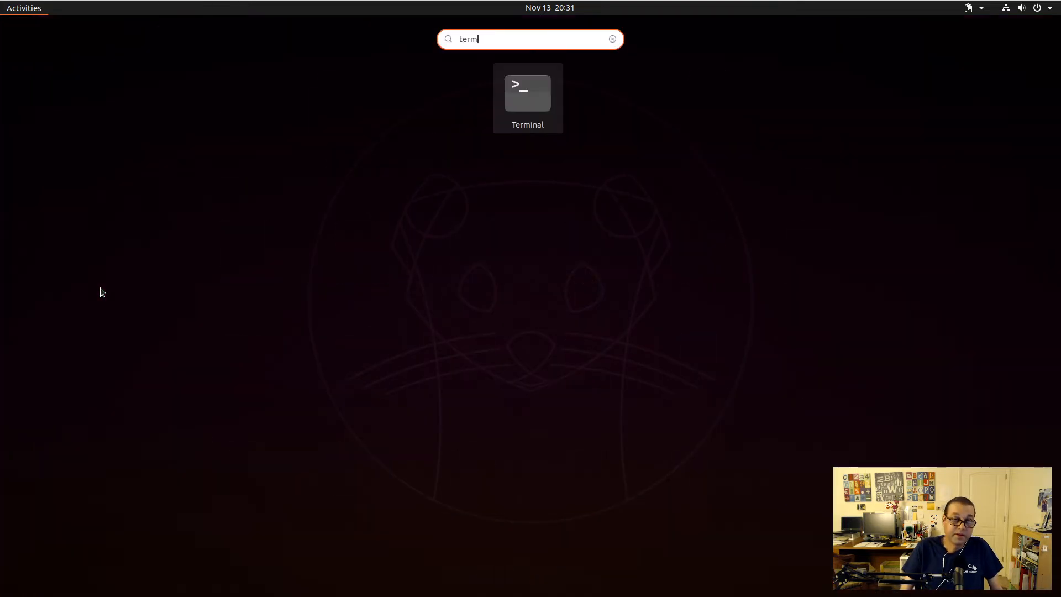
right_click(515, 117)
click(589, 107)
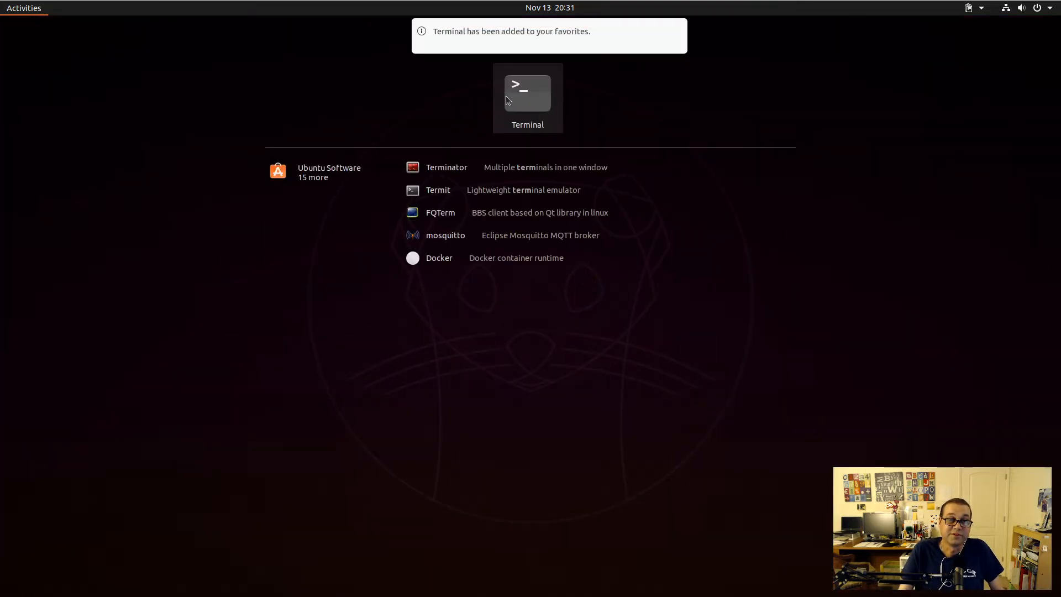
click(511, 97)
drag(237, 24, 282, 92)
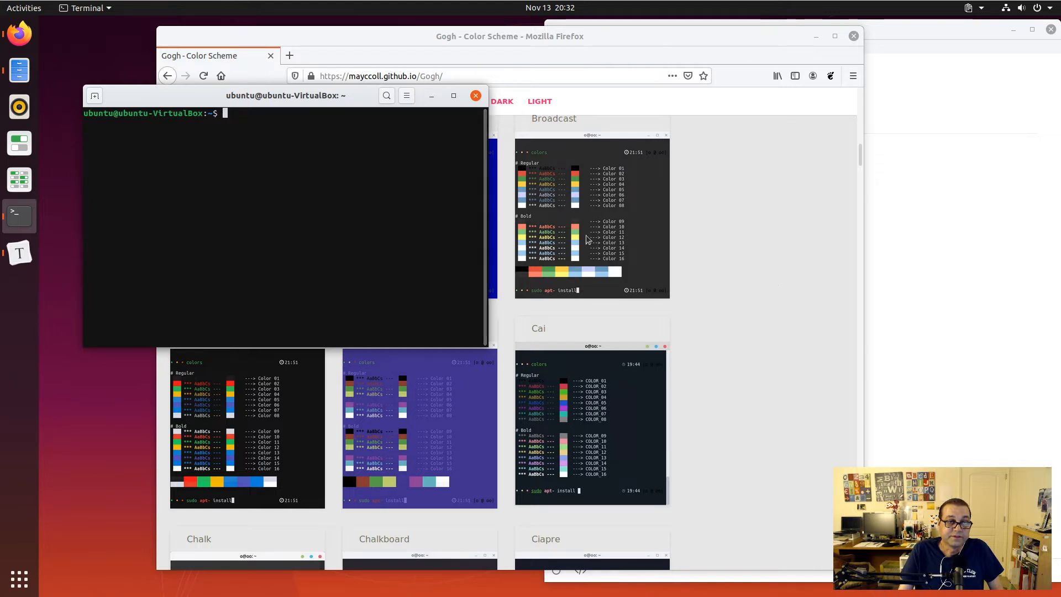
- Examine the Brogrammer profile's color settings and the list of built-in schemes in the terminal preferences, and close the preferences
click(789, 288)
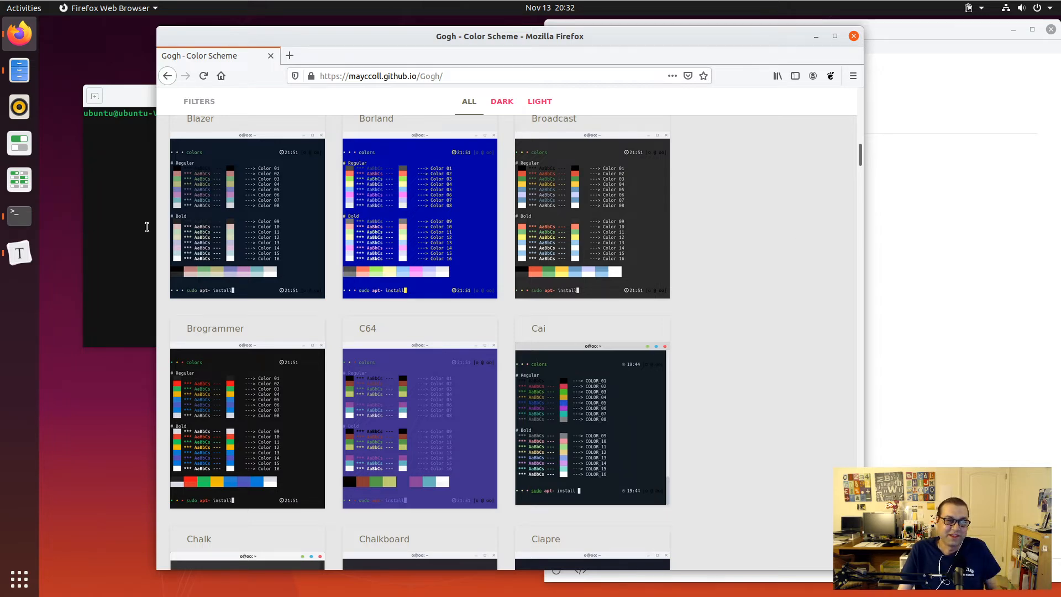
click(123, 230)
right_click(124, 229)
click(204, 298)
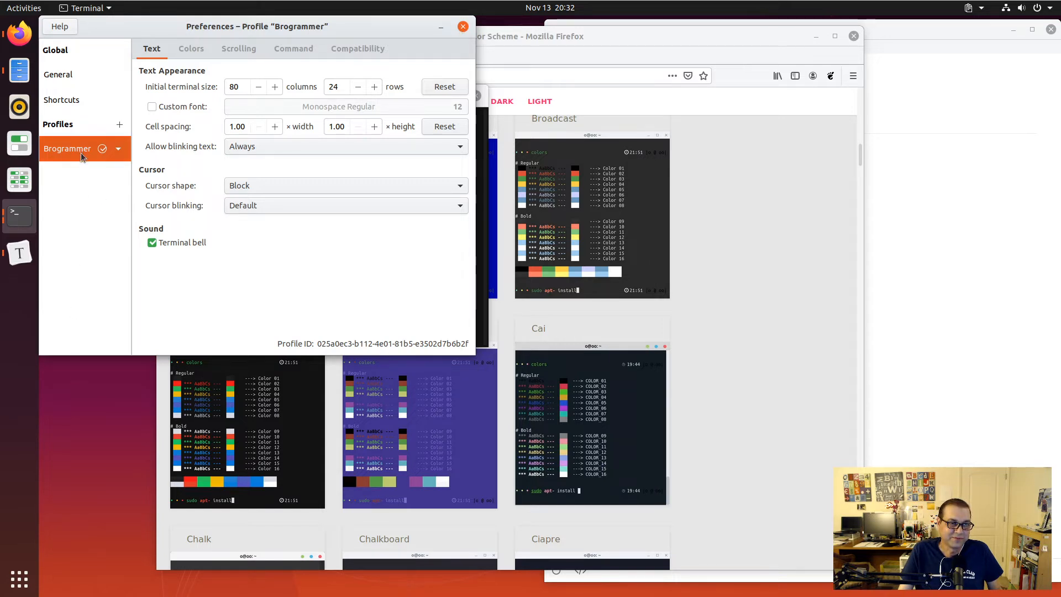
click(191, 49)
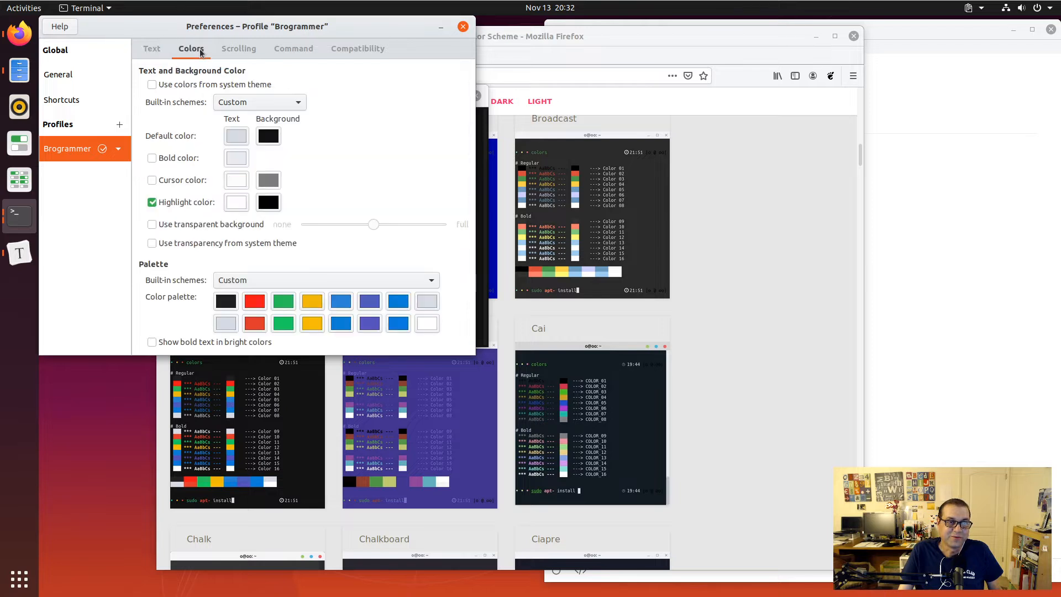
click(257, 105)
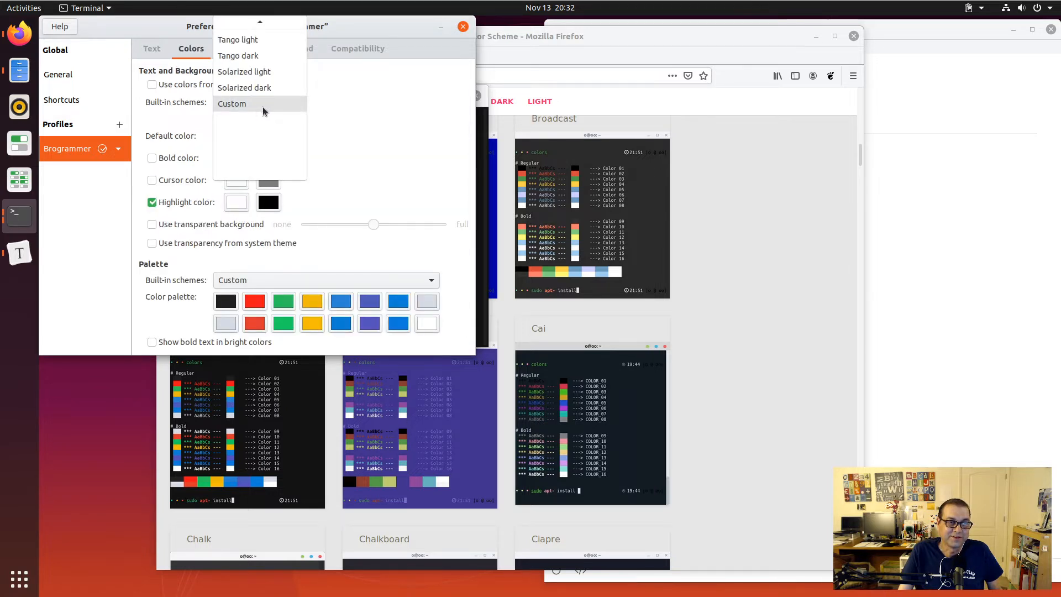
mouse_move(278, 21)
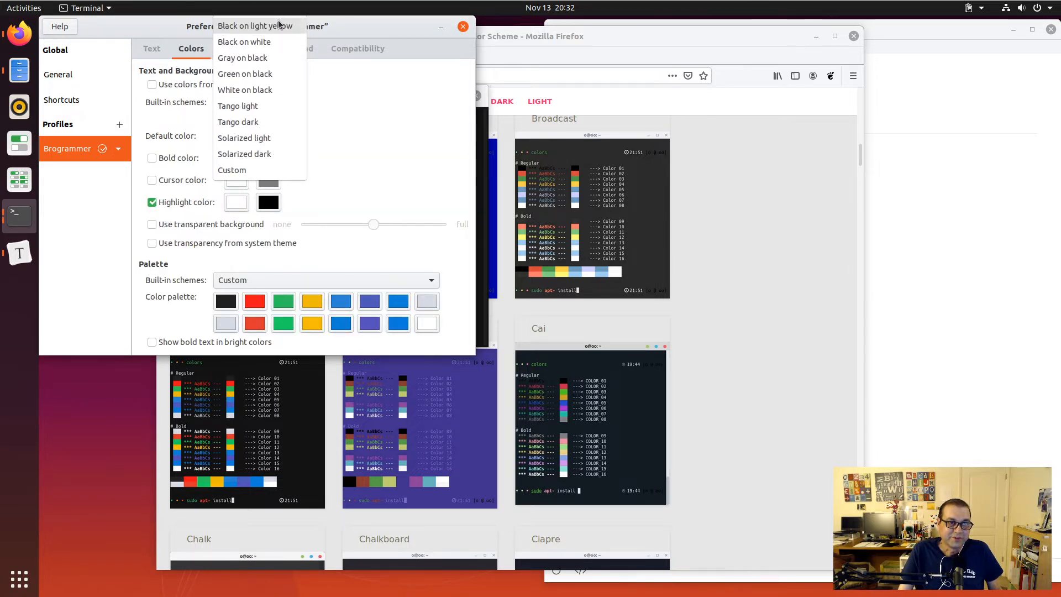
click(454, 35)
click(463, 26)
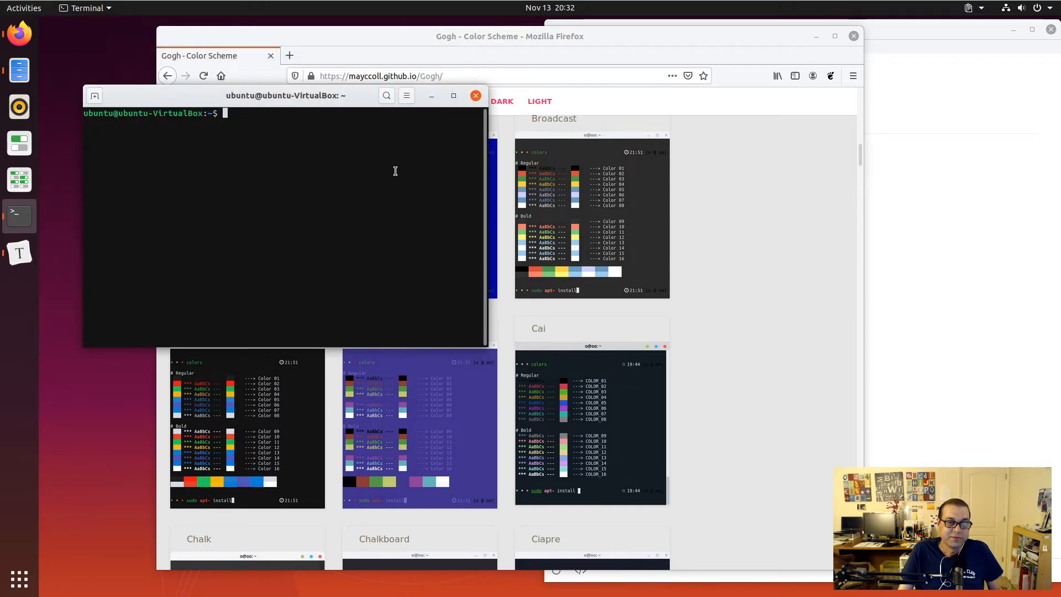
- Move the terminal window up toward the desktop's upper-left corner behind the browser, and glance at the clock's calendar
drag(214, 101, 186, 51)
click(494, 38)
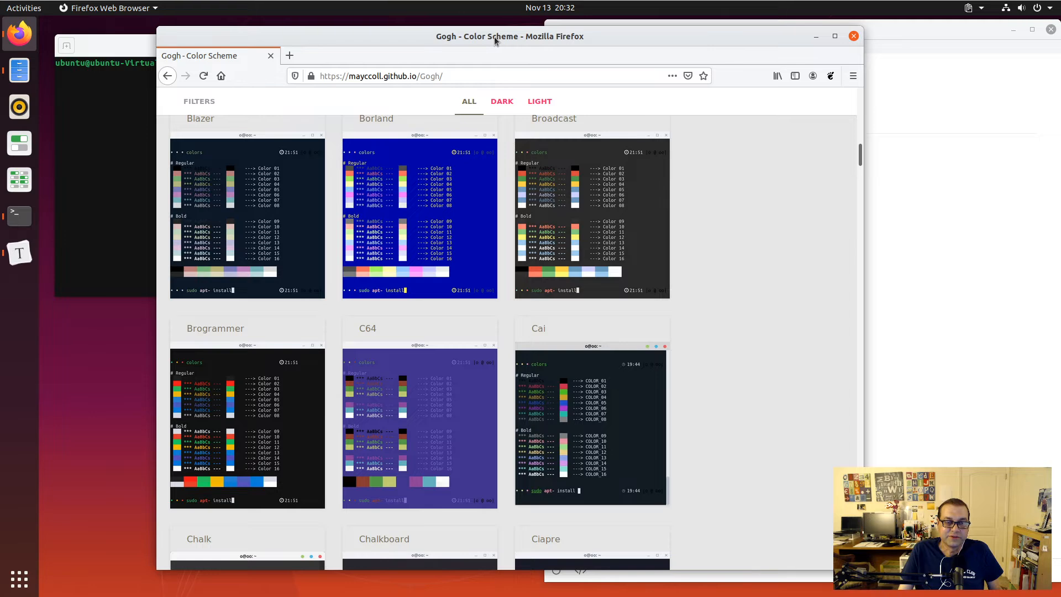
click(536, 12)
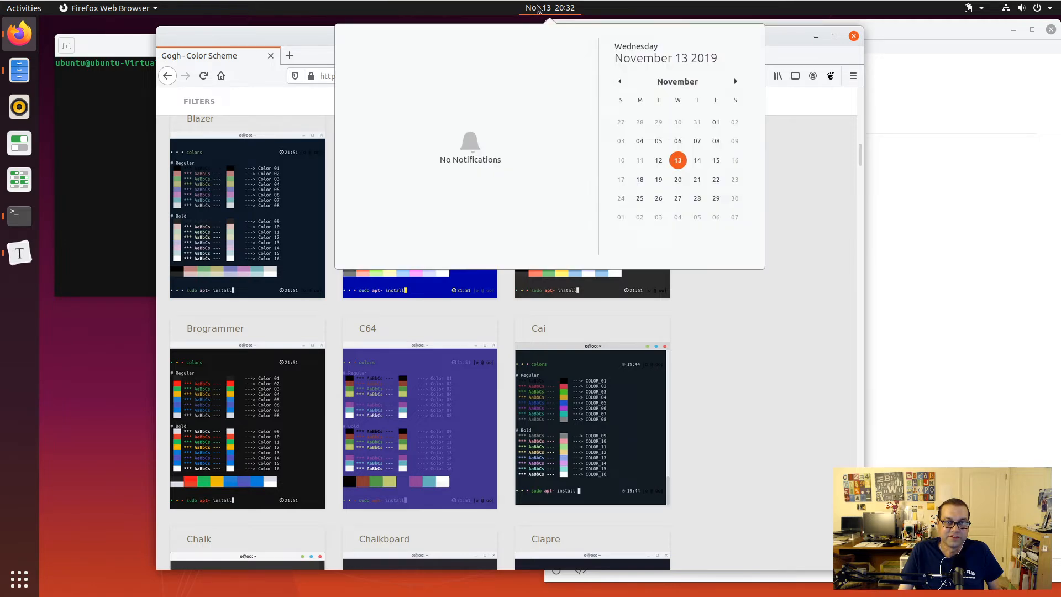
click(539, 10)
- Set the time format to AM / PM in the system's Date & Time settings and close Settings
click(1047, 6)
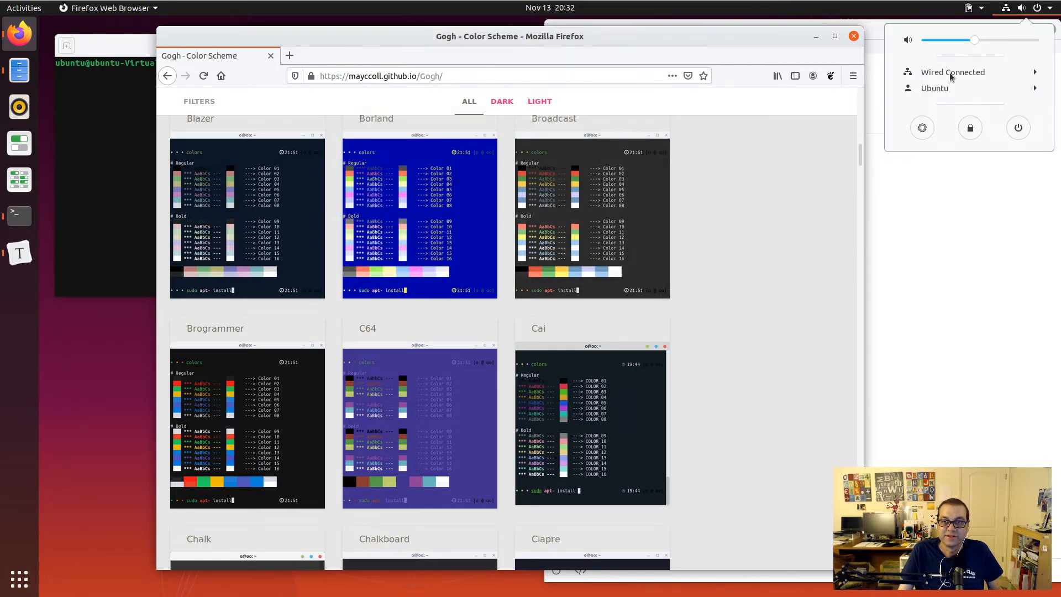
click(920, 127)
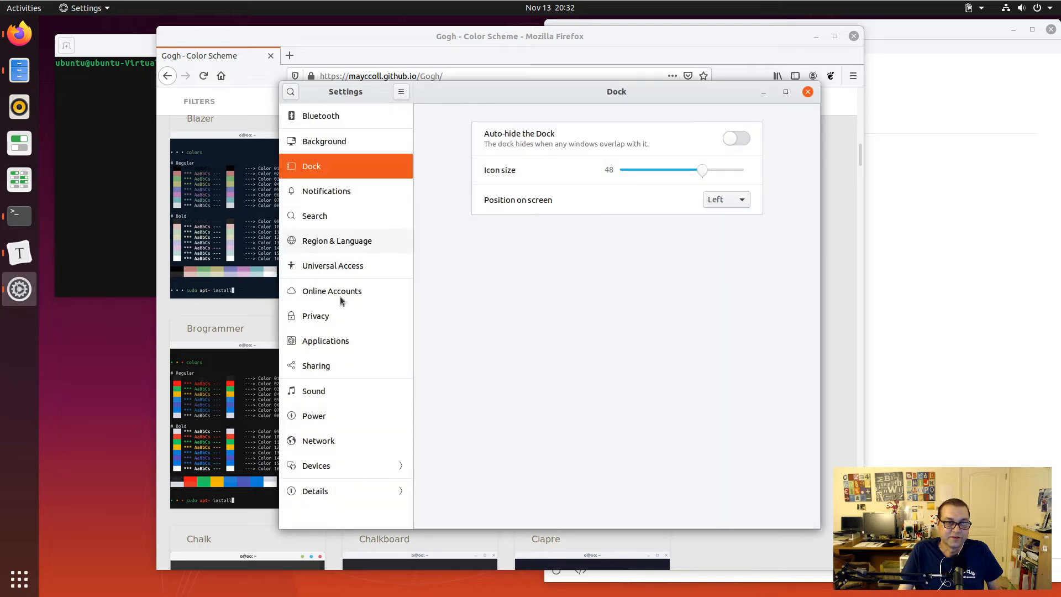
click(356, 468)
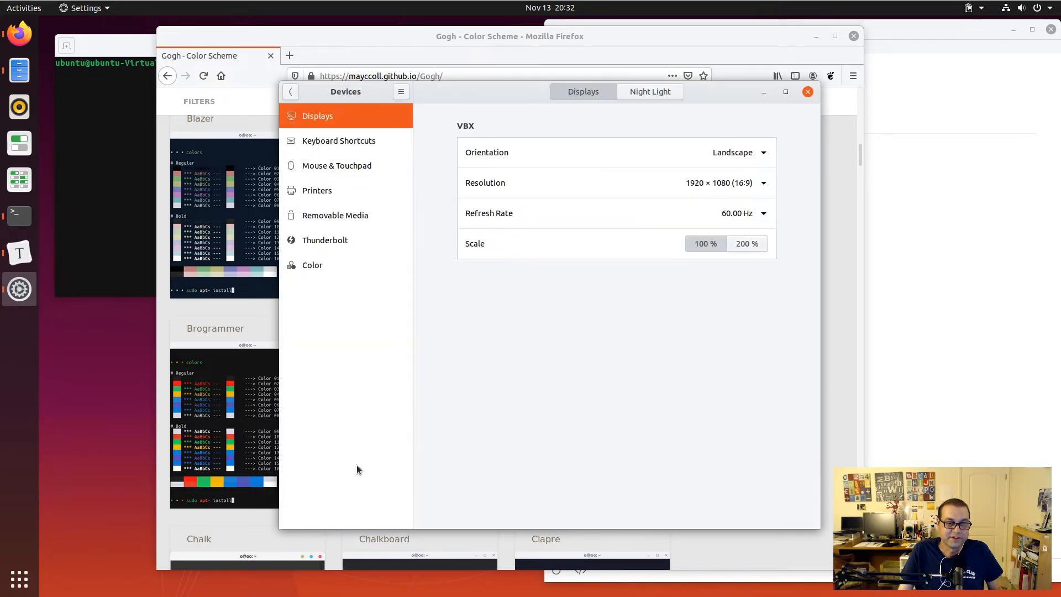
click(290, 92)
click(320, 492)
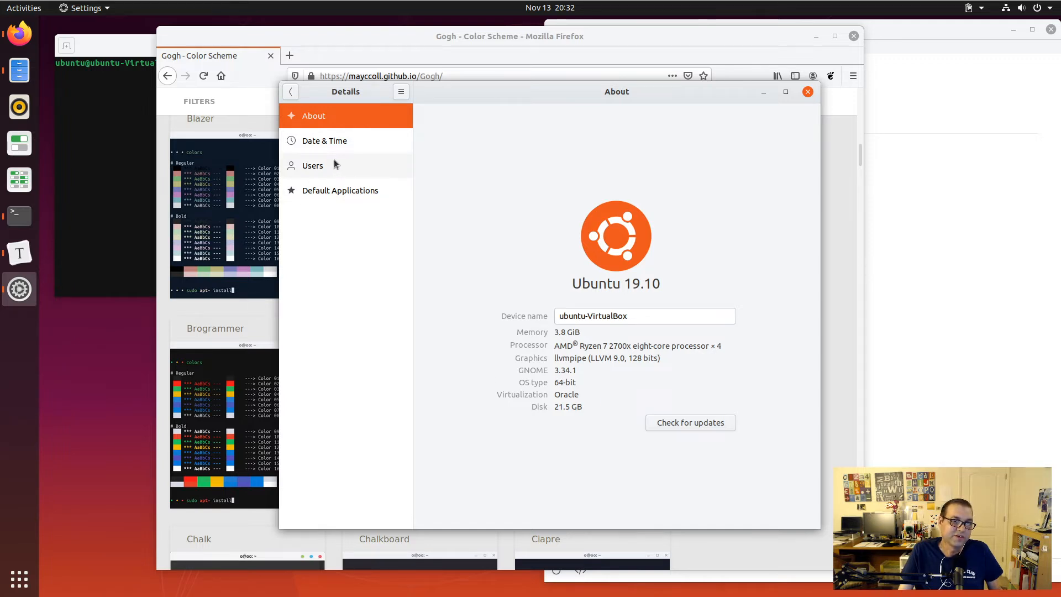
click(349, 141)
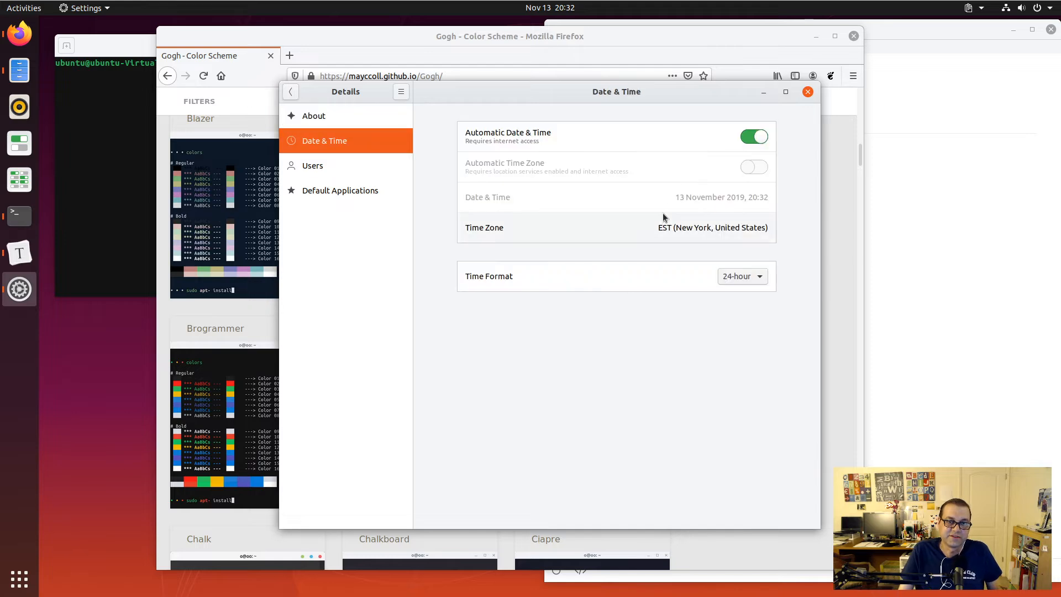
click(759, 280)
click(757, 293)
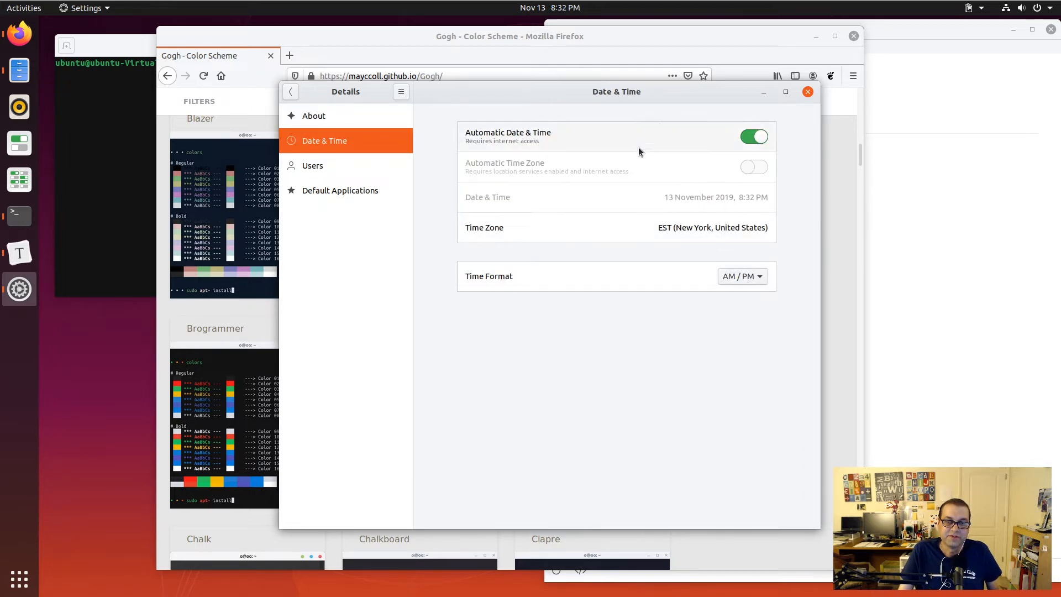
click(807, 93)
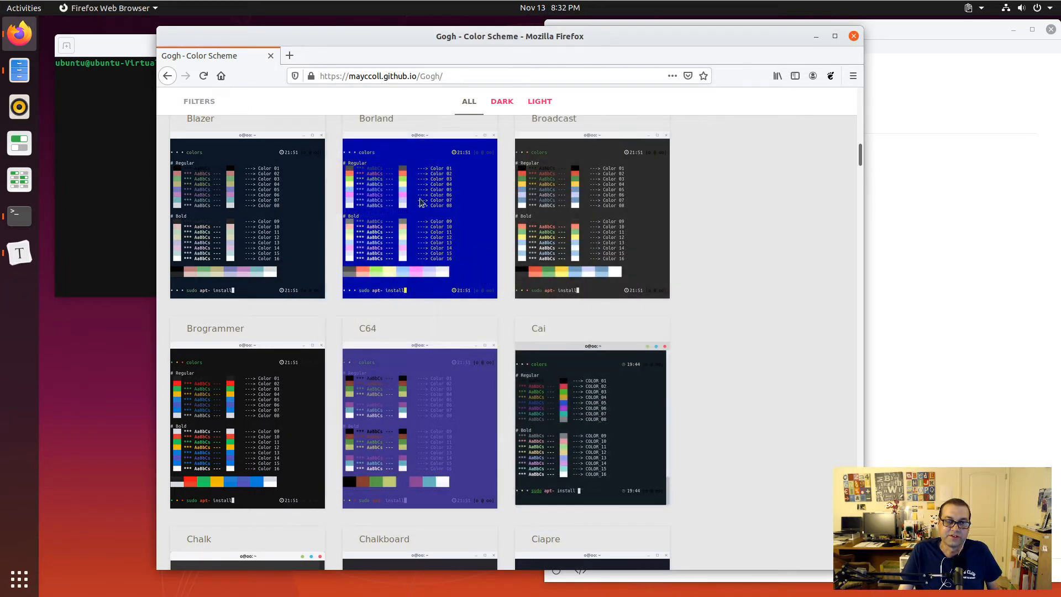